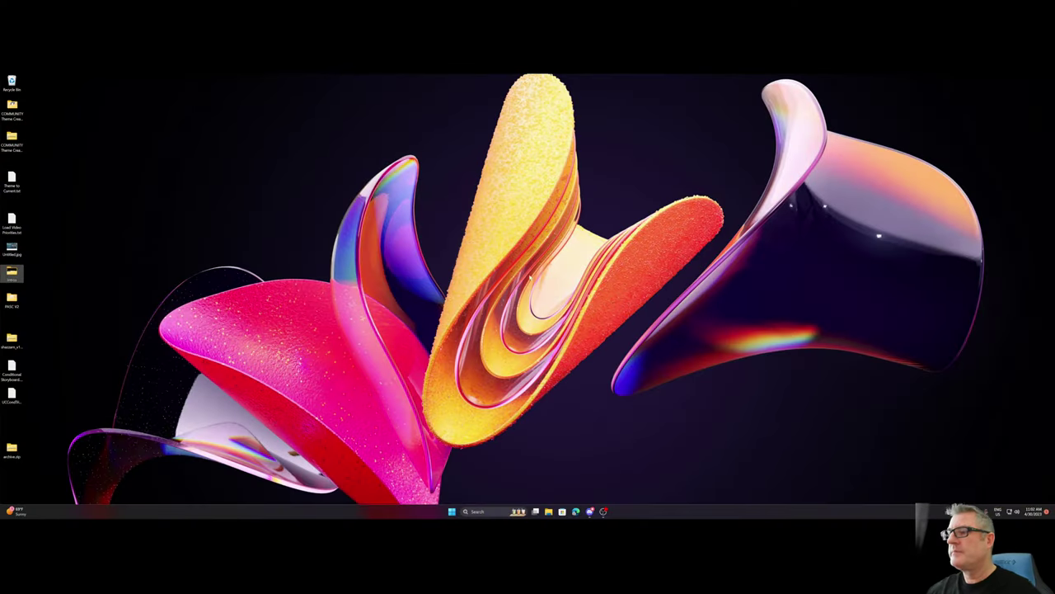
Step: Open the Windows Start menu to show its pinned apps
key("super")
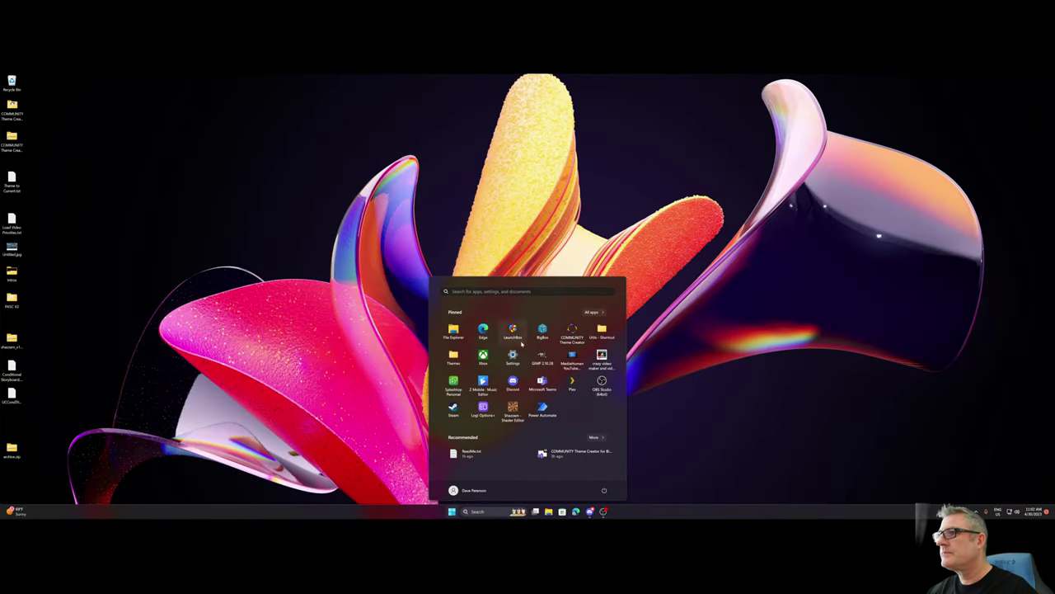
Step: Launch Community Theme Creator maximized and switch the preview to TextFilterView
left_click(572, 328)
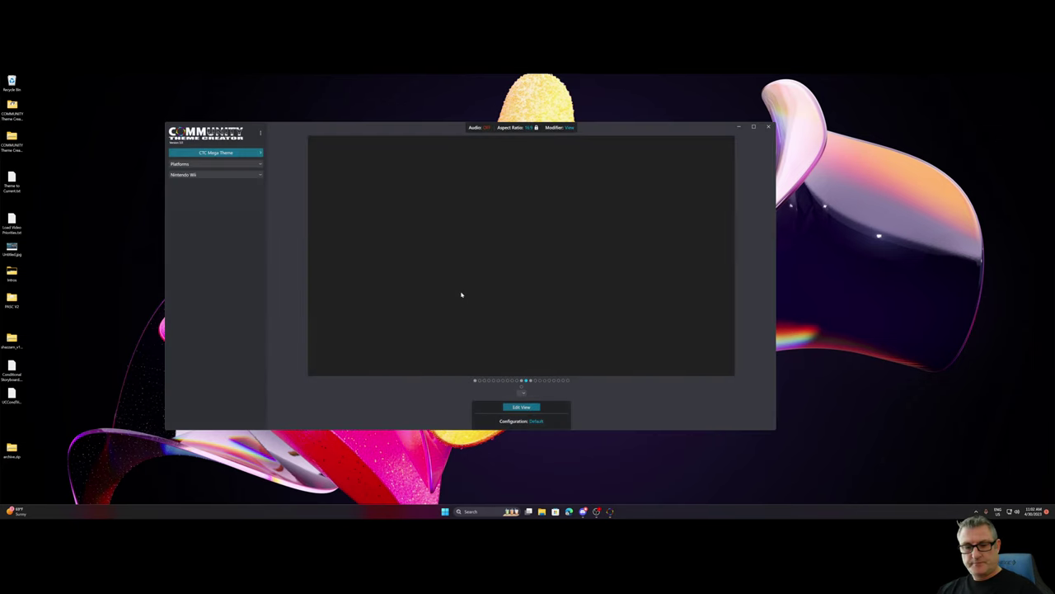
double_click(374, 126)
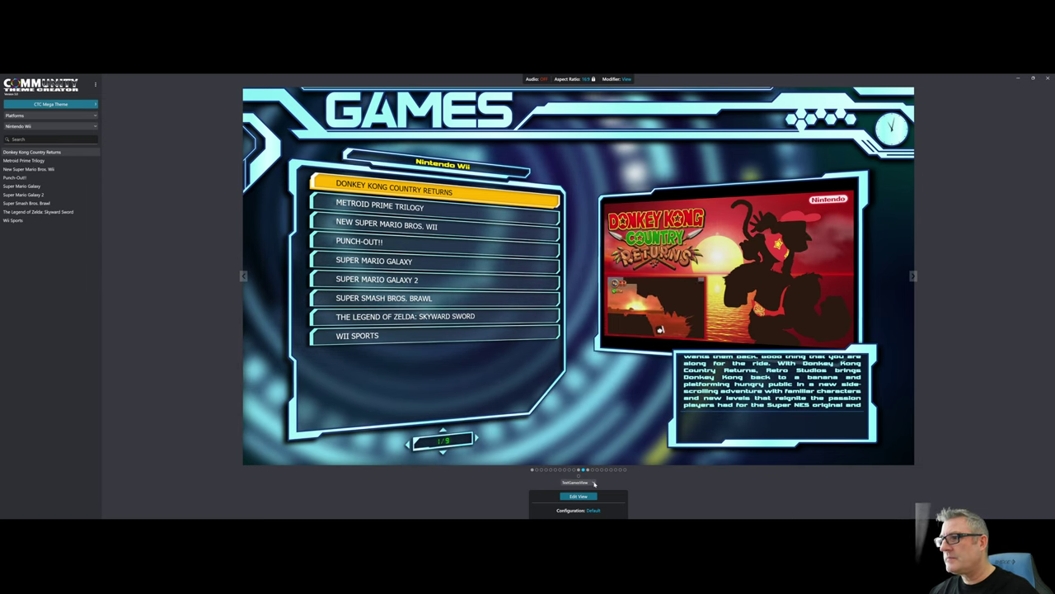
left_click(586, 484)
left_click(577, 487)
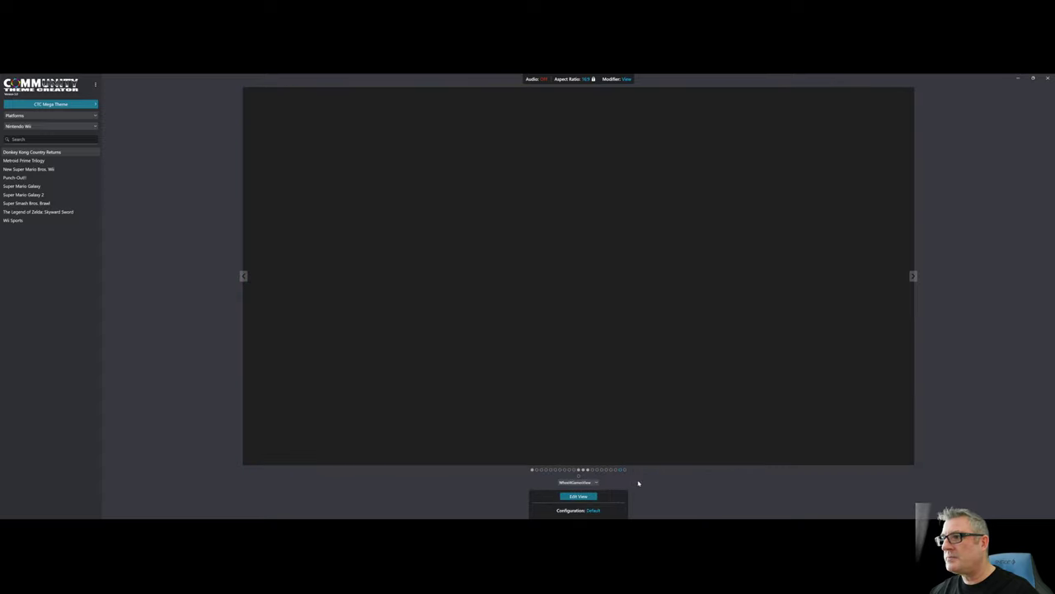
left_click(597, 485)
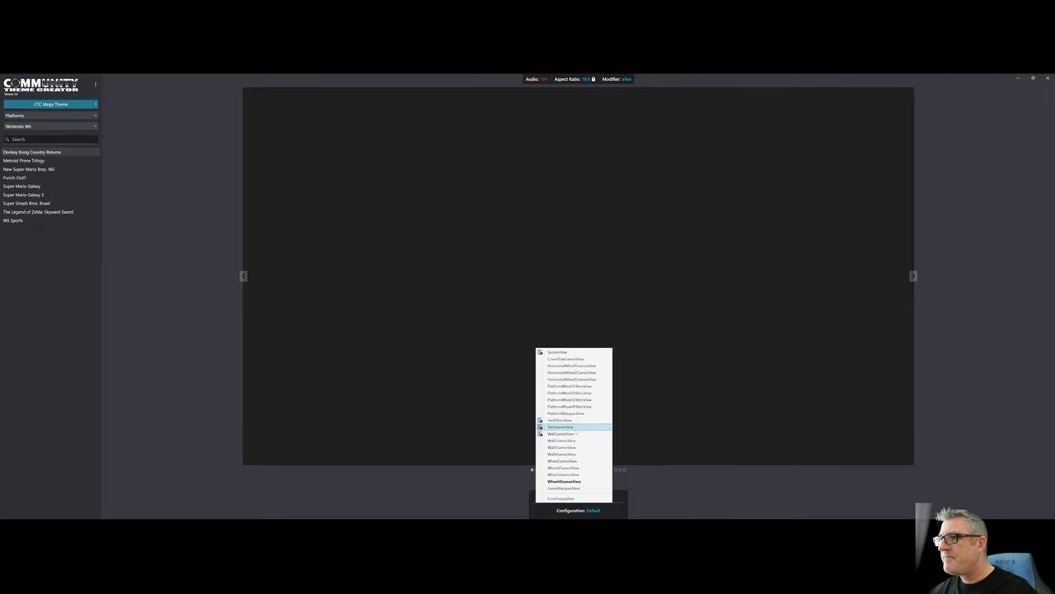
left_click(575, 421)
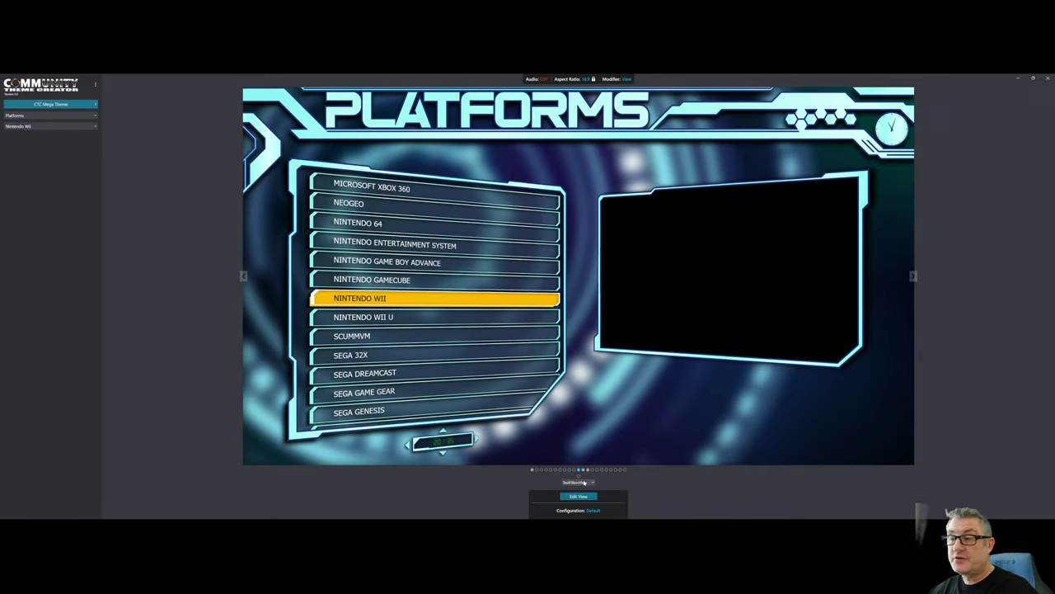
Step: In Theme Manager, toggle CTC Mega Theme's Skip Game Details Screen on and back off, then close
left_click(50, 104)
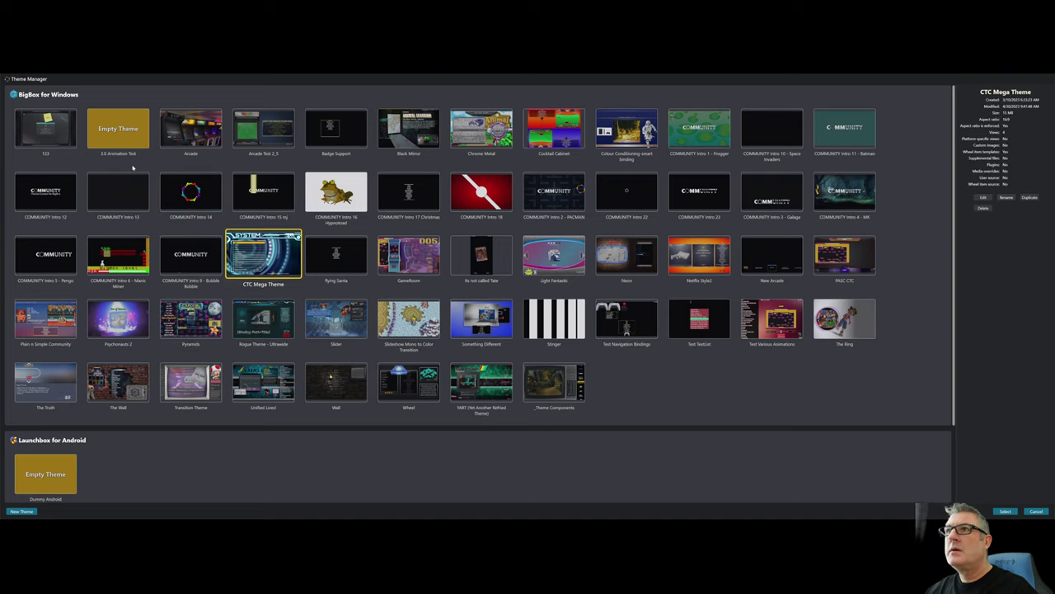
left_click(982, 198)
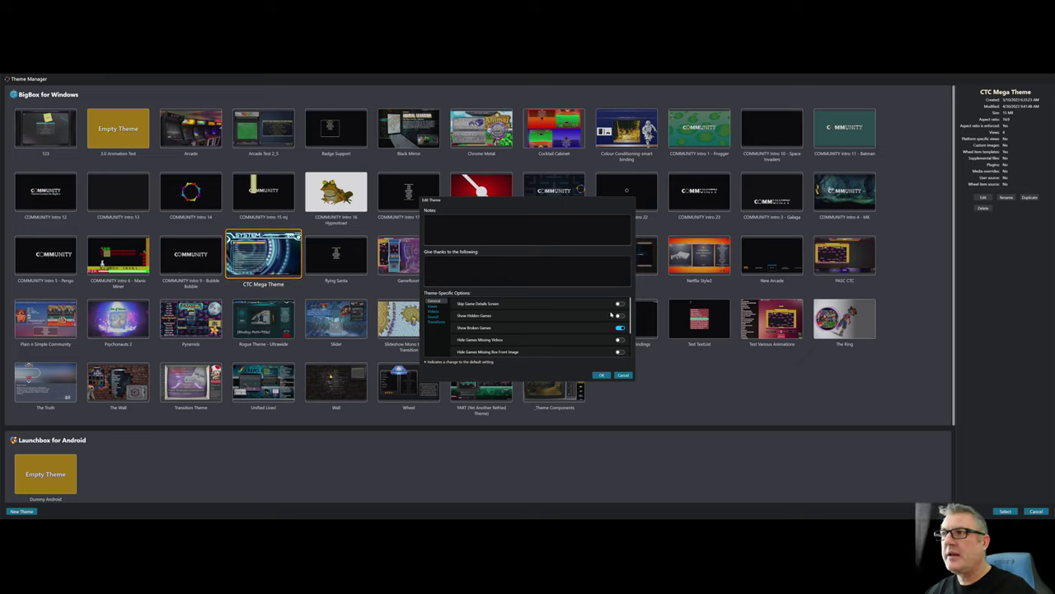
left_click(620, 304)
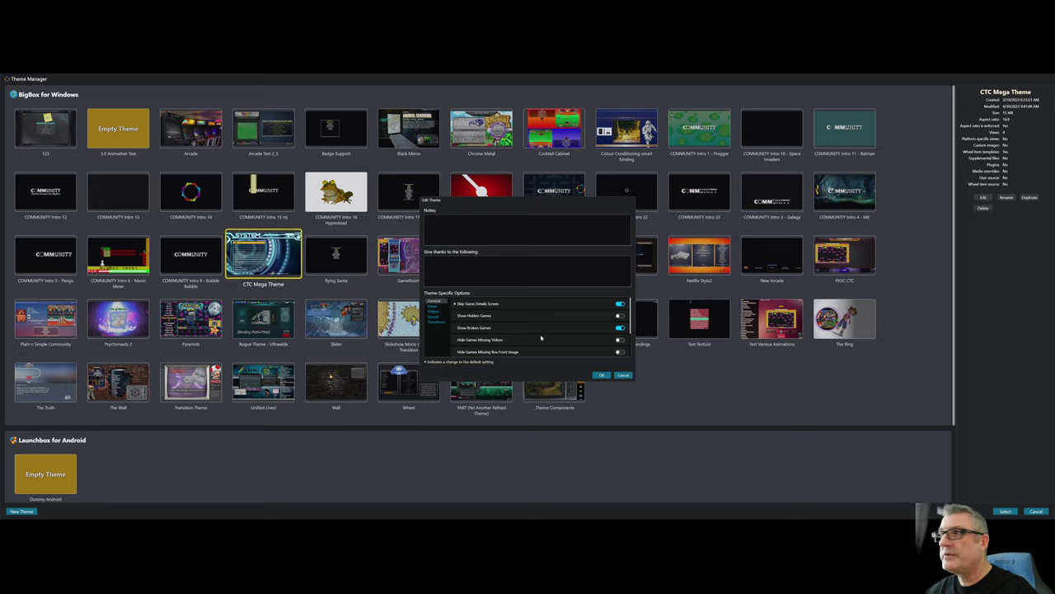
left_click(620, 303)
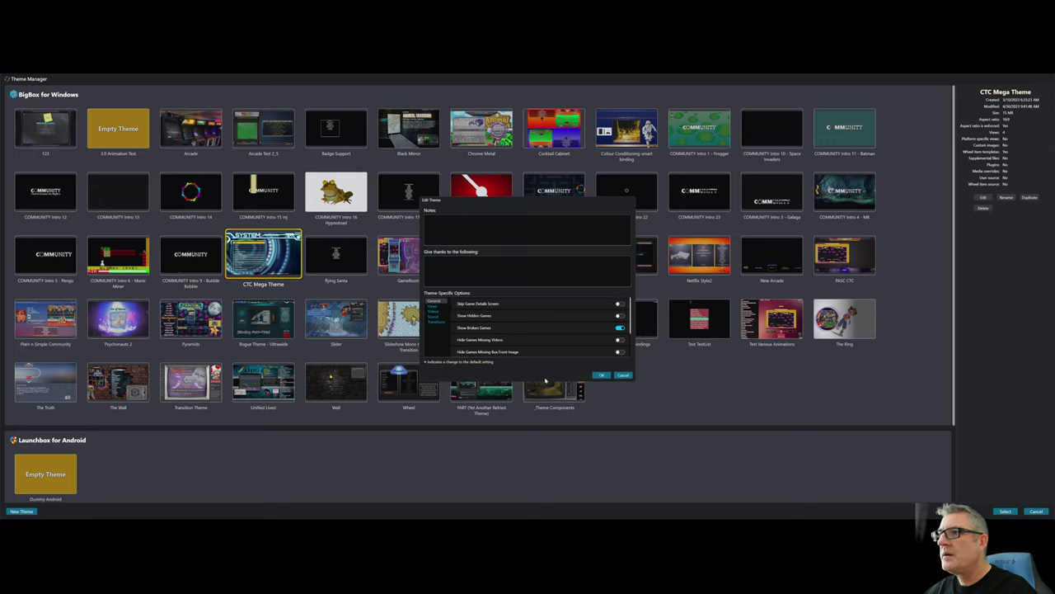
left_click(622, 375)
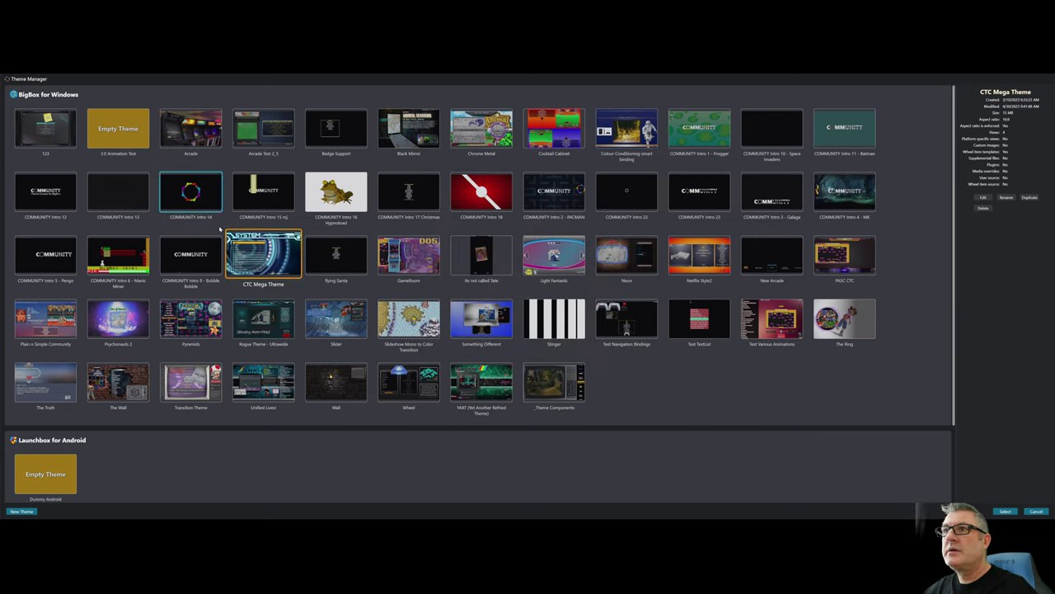
Step: Open the 3.0 Animation Test theme and begin editing its TextGamesView layout
left_click(133, 133)
double_click(132, 132)
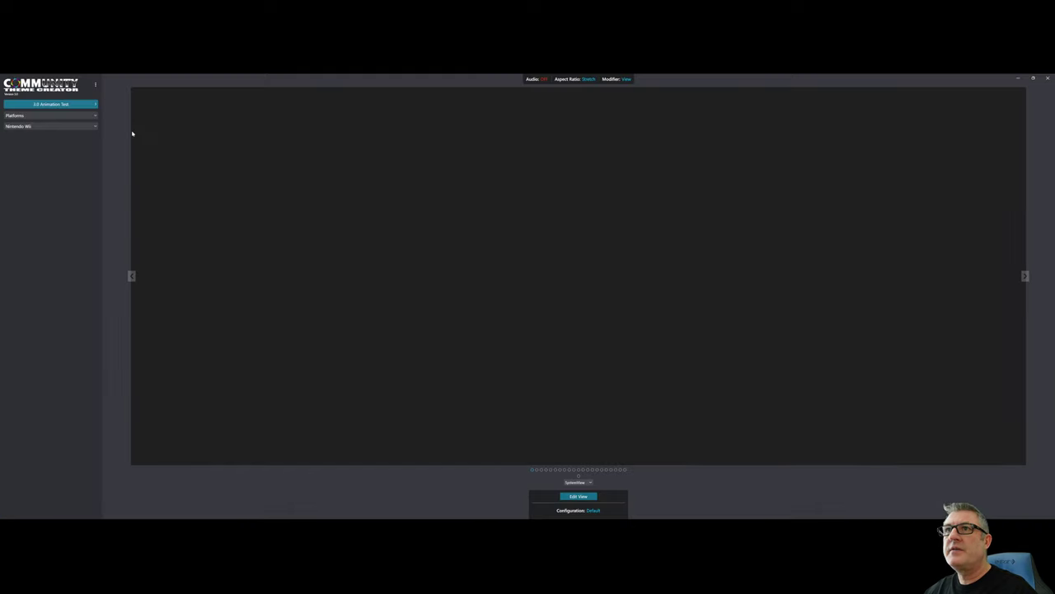
left_click(583, 484)
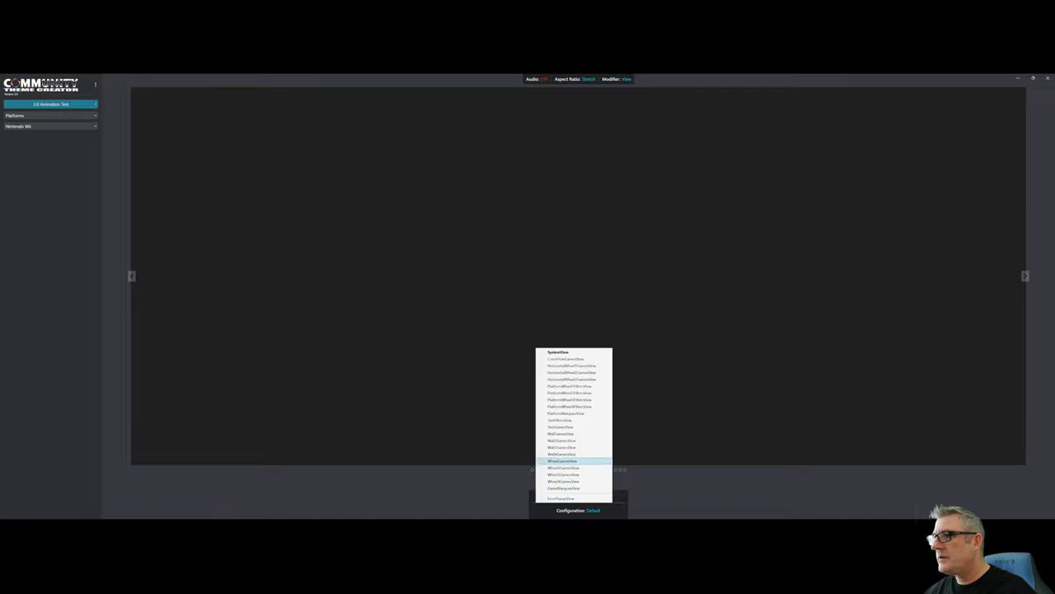
left_click(571, 426)
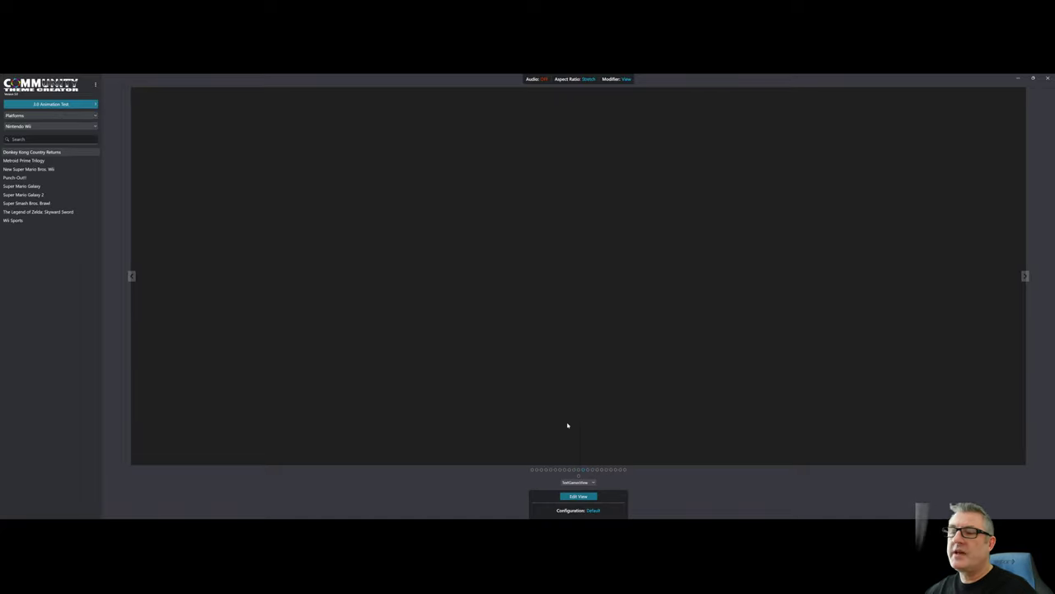
left_click(583, 496)
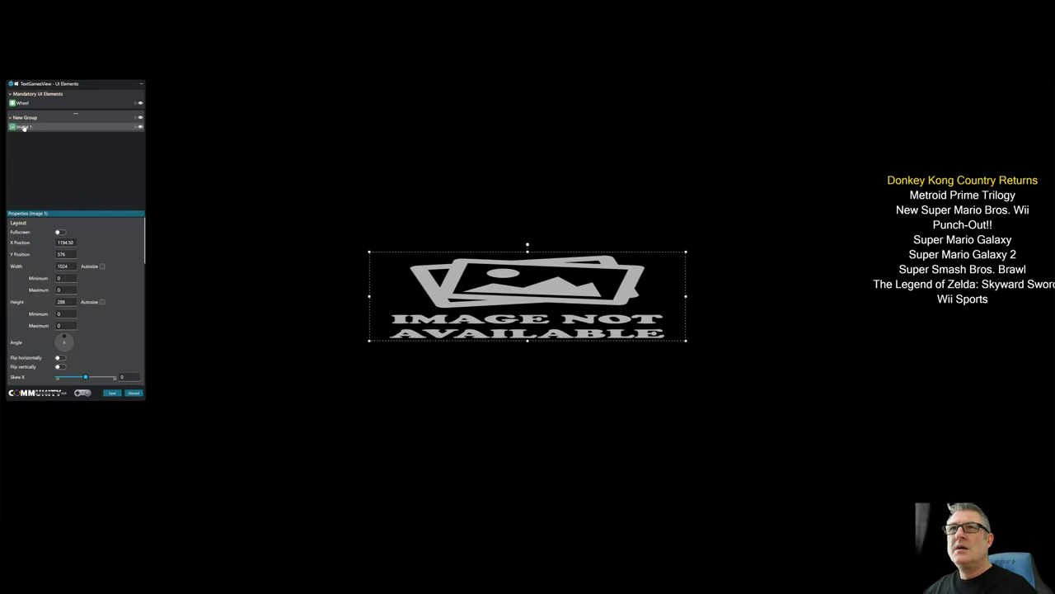
Step: Rename the image element to Fan Art
type("Backgr")
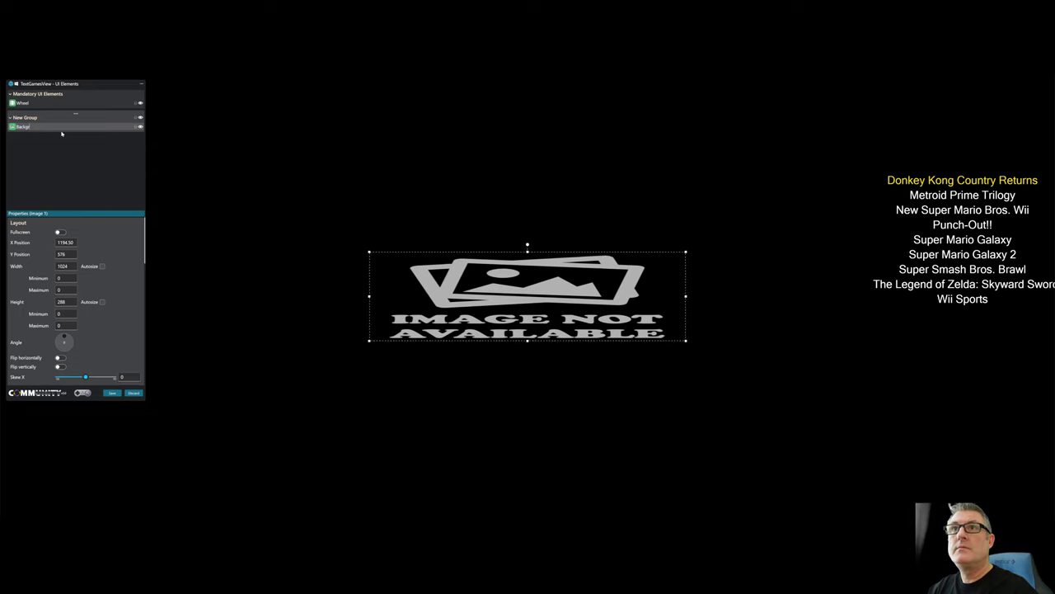
key("BackSpace")
key("BackSpace")
key("BackSpace")
key("BackSpace")
type("Fan Art")
key("Return")
Step: Add a grid named Background to New Group and nest Fan Art inside it
left_click(72, 117)
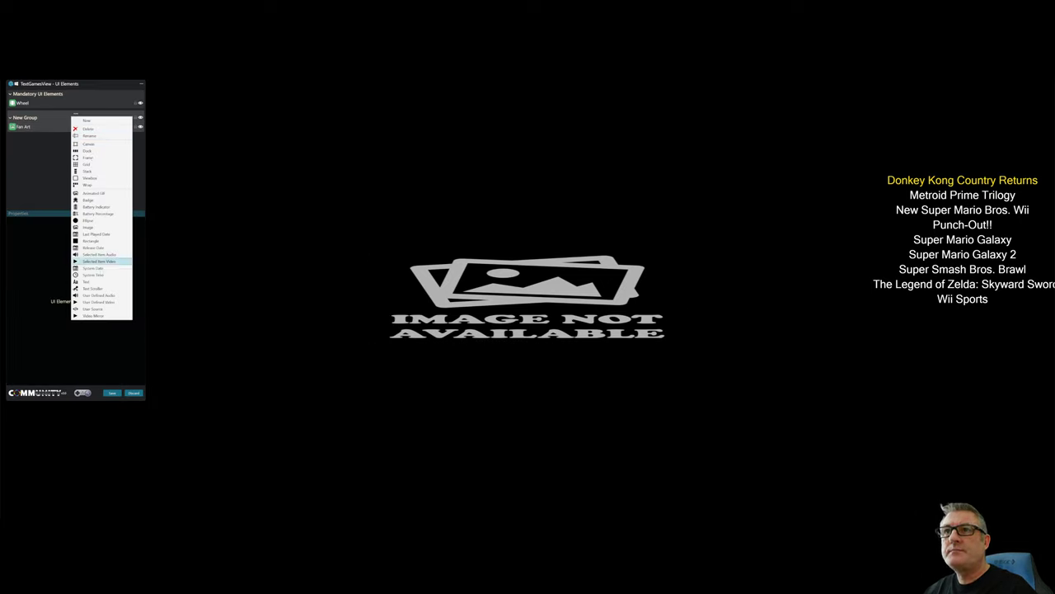
left_click(87, 165)
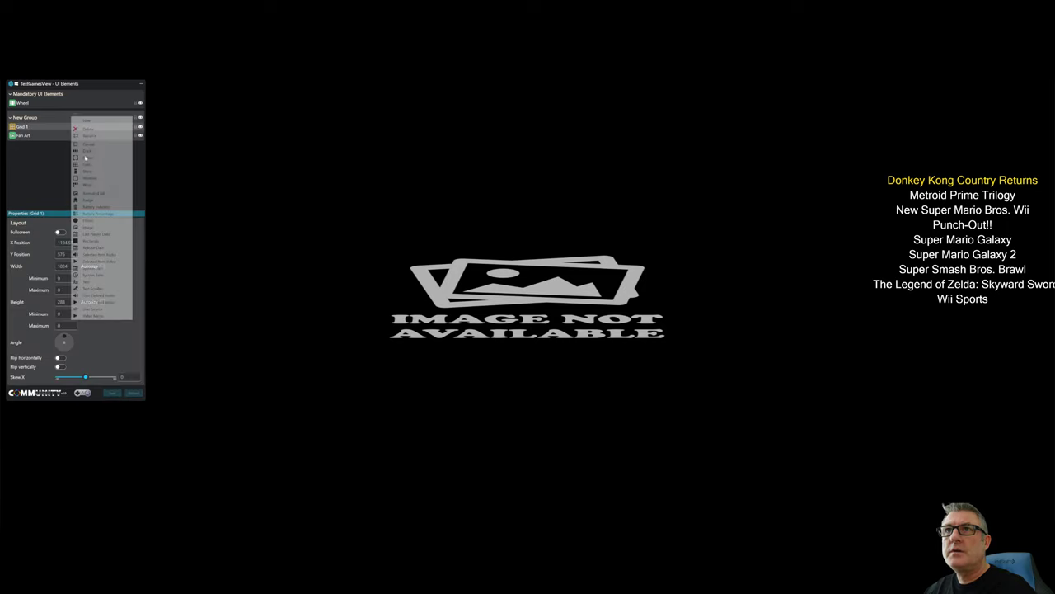
double_click(39, 130)
type("Background")
key("Return")
left_click(24, 136)
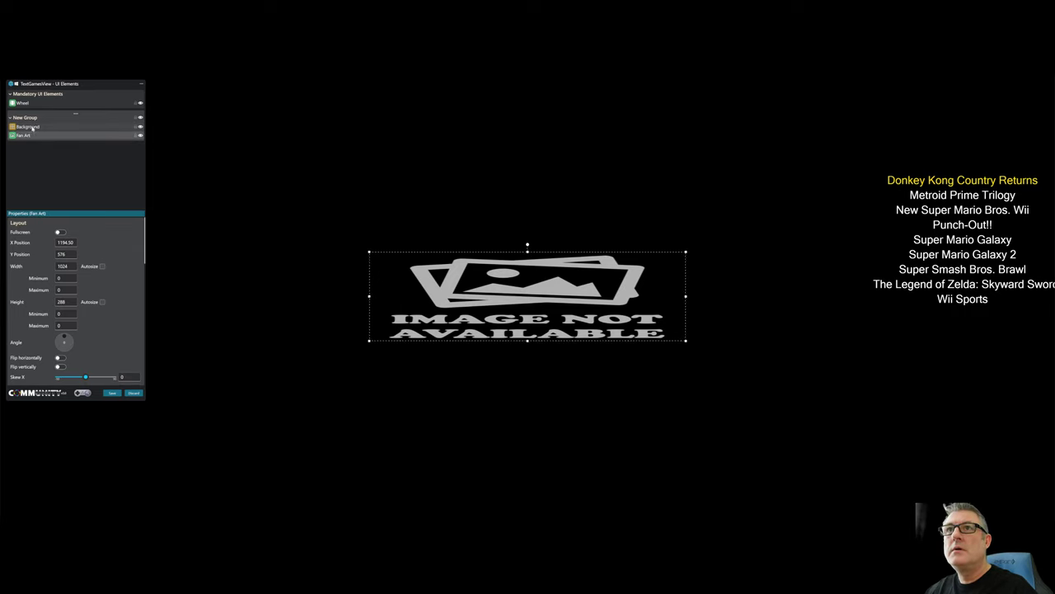
left_click_drag(26, 136, 30, 126)
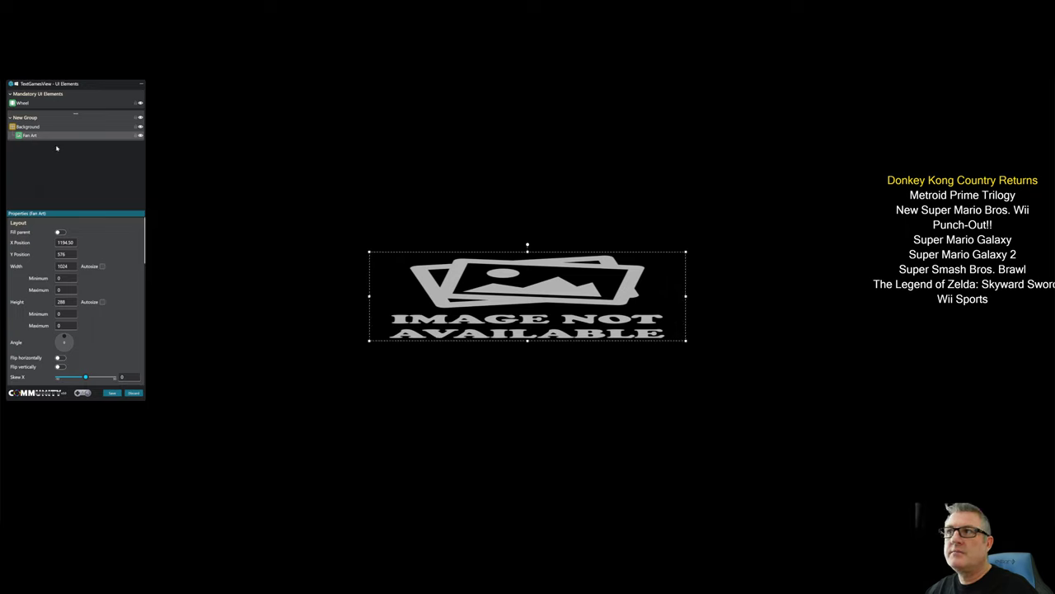
Step: Make Background and Fan Art fill their parents, center Fan Art, and stretch it UniformToFill
left_click(25, 127)
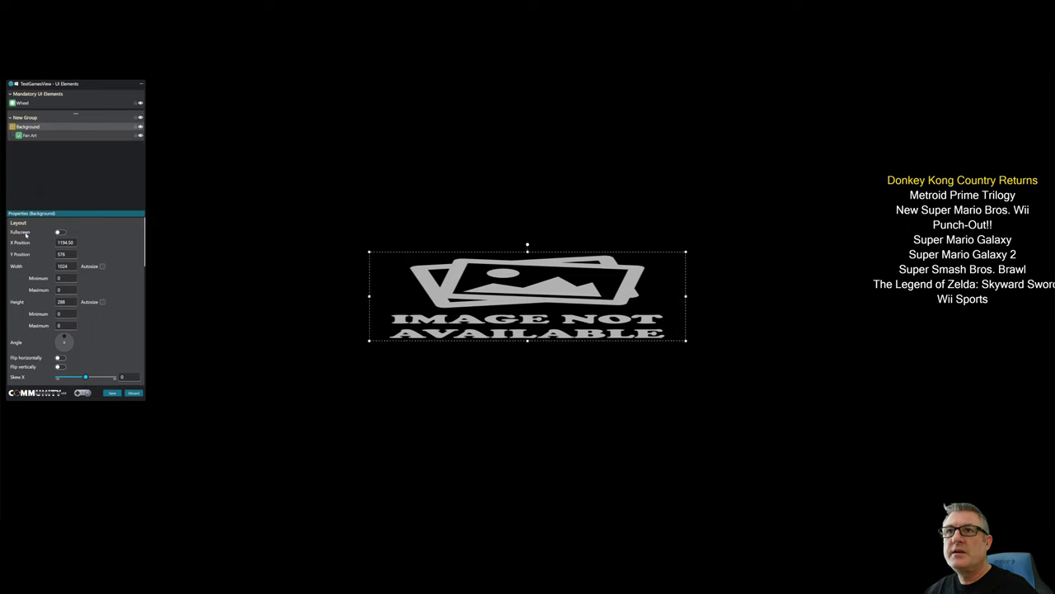
left_click(59, 232)
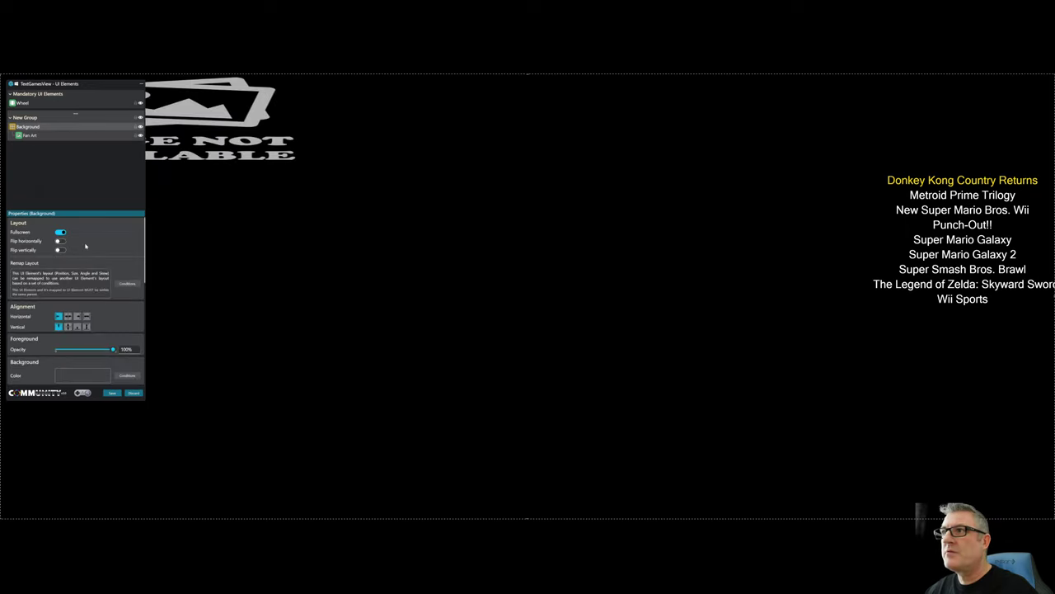
left_click(30, 135)
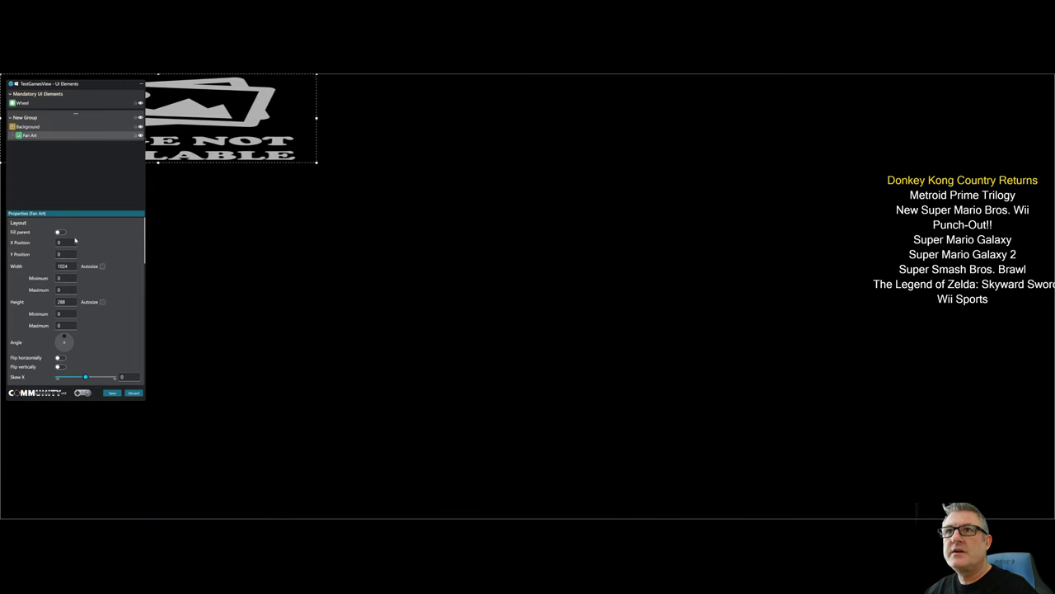
left_click(64, 234)
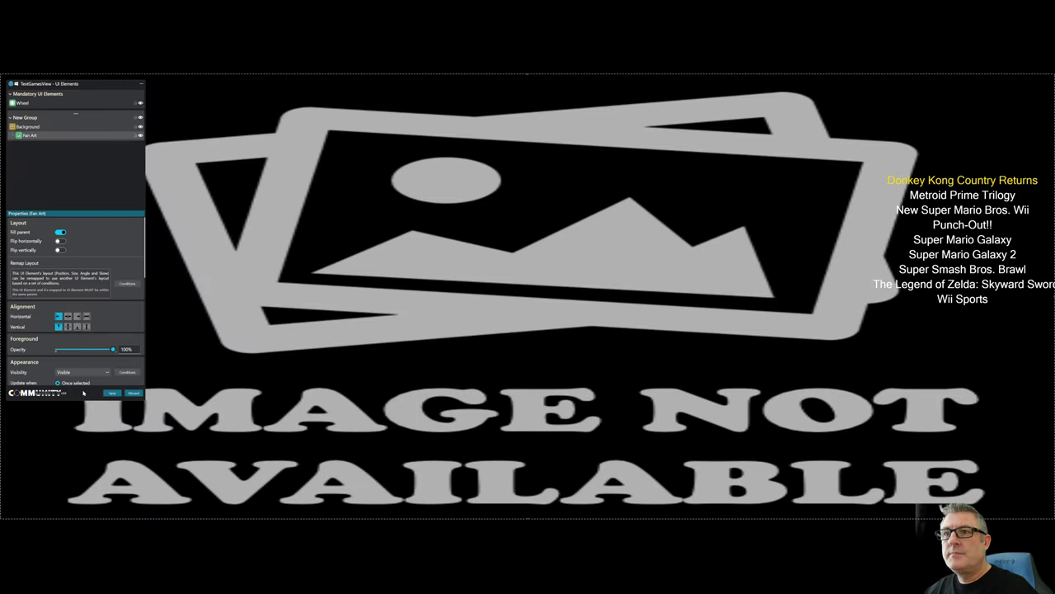
key("Down")
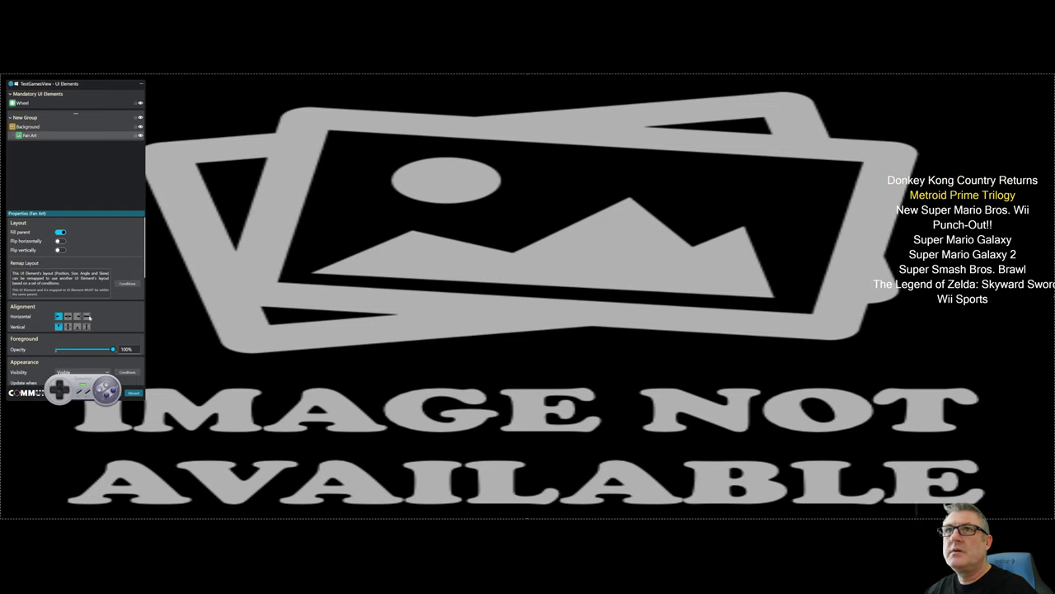
scroll(39, 251, "down", 2)
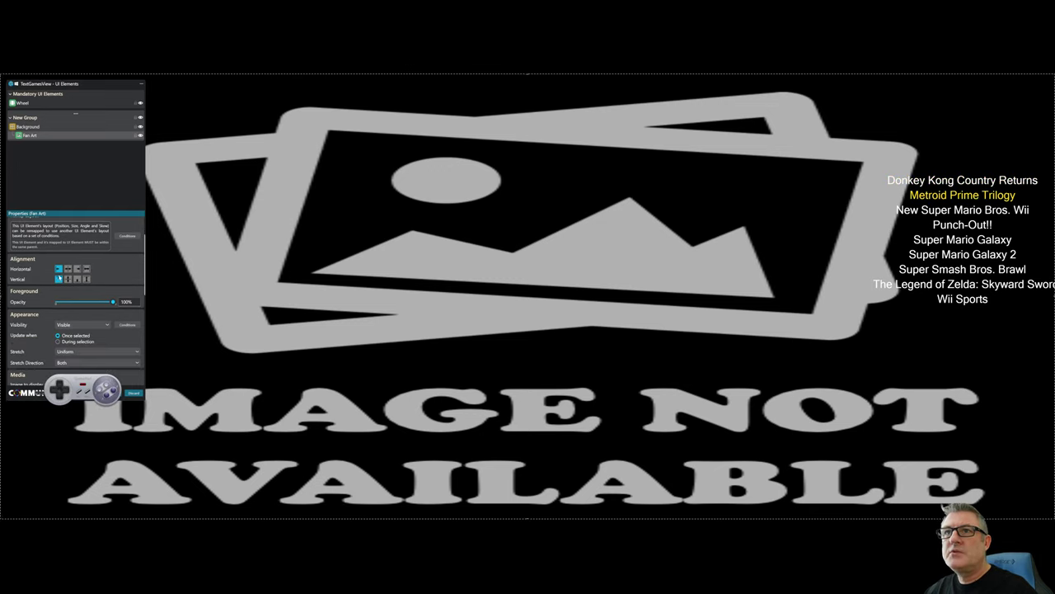
left_click(67, 269)
left_click(68, 278)
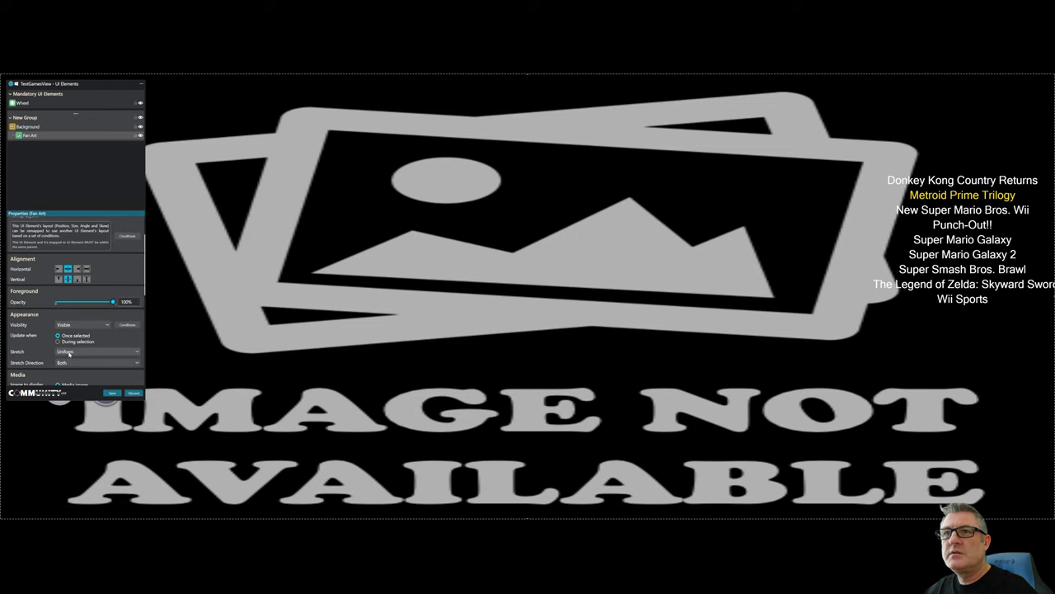
left_click(82, 351)
left_click(76, 369)
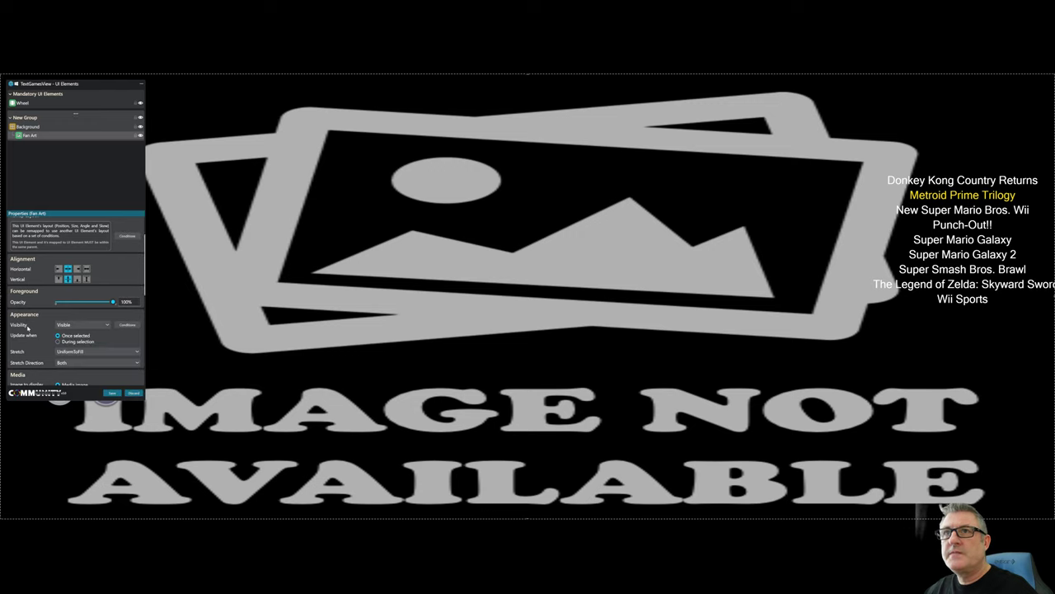
Step: Set Fan Art's image source to the game's Fan art metadata
scroll(28, 327, "down", 4)
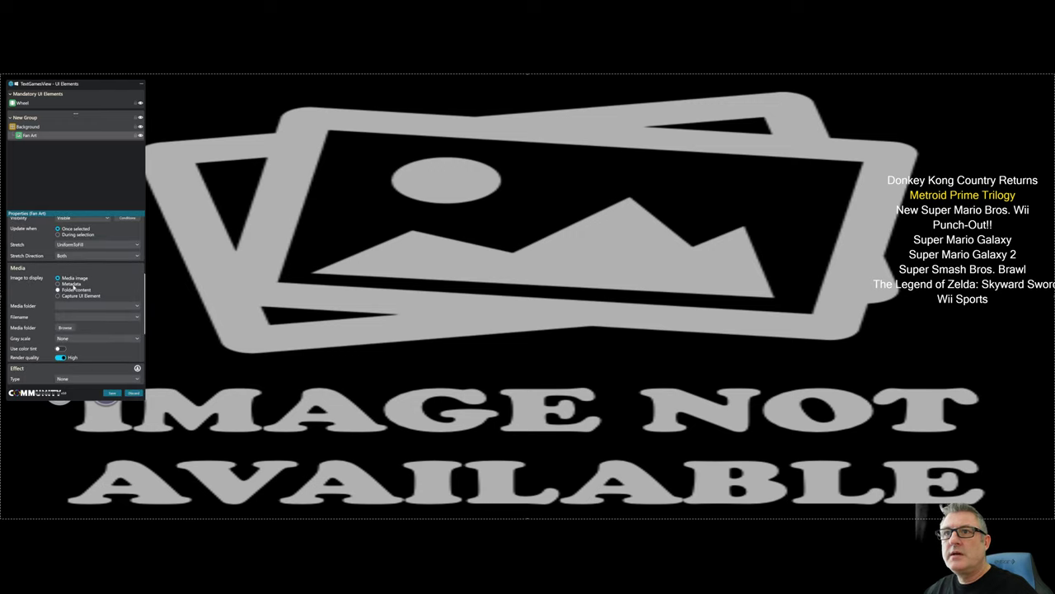
left_click(73, 284)
left_click(80, 307)
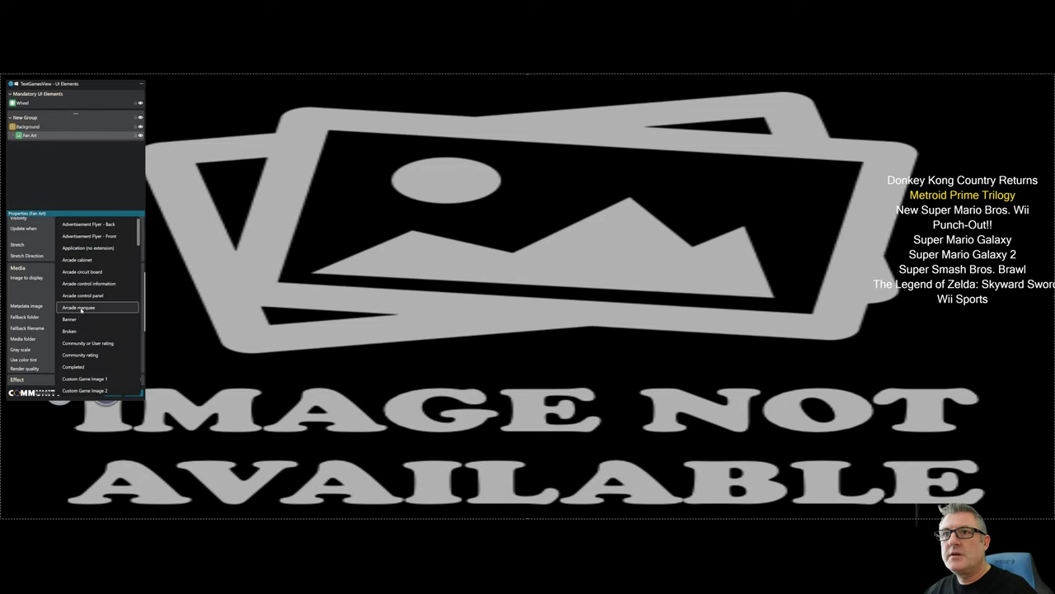
scroll(79, 314, "down", 10)
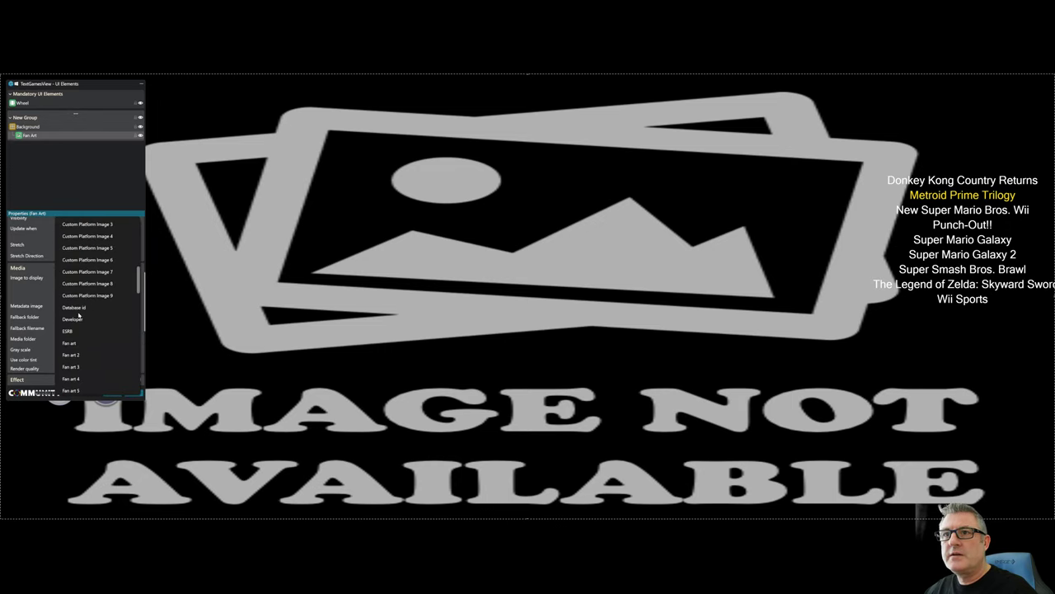
left_click(70, 271)
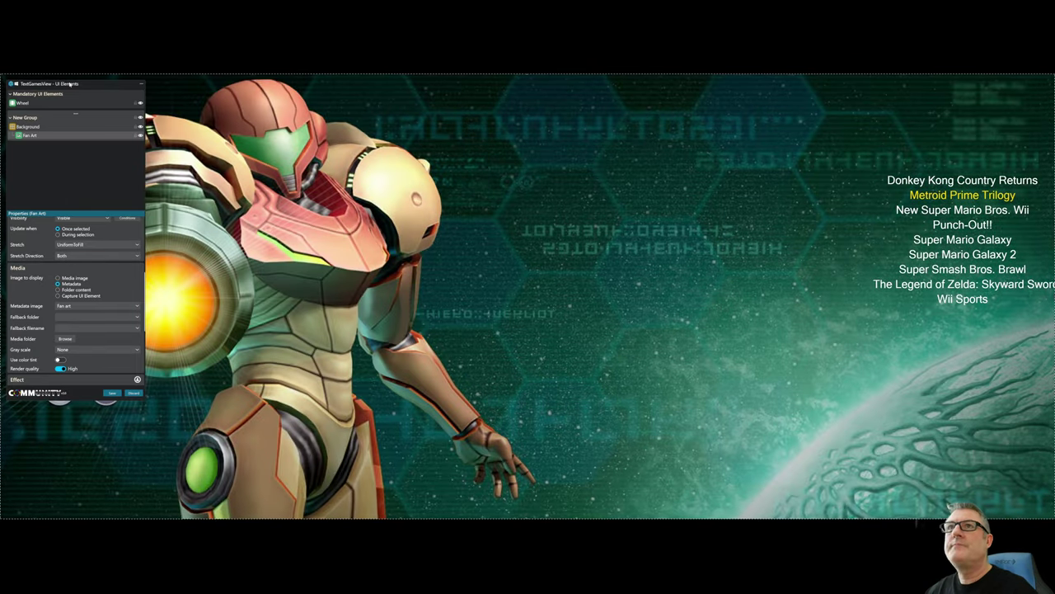
Step: Set Background's effect type to Blur with radius 0
left_click_drag(76, 84, 191, 155)
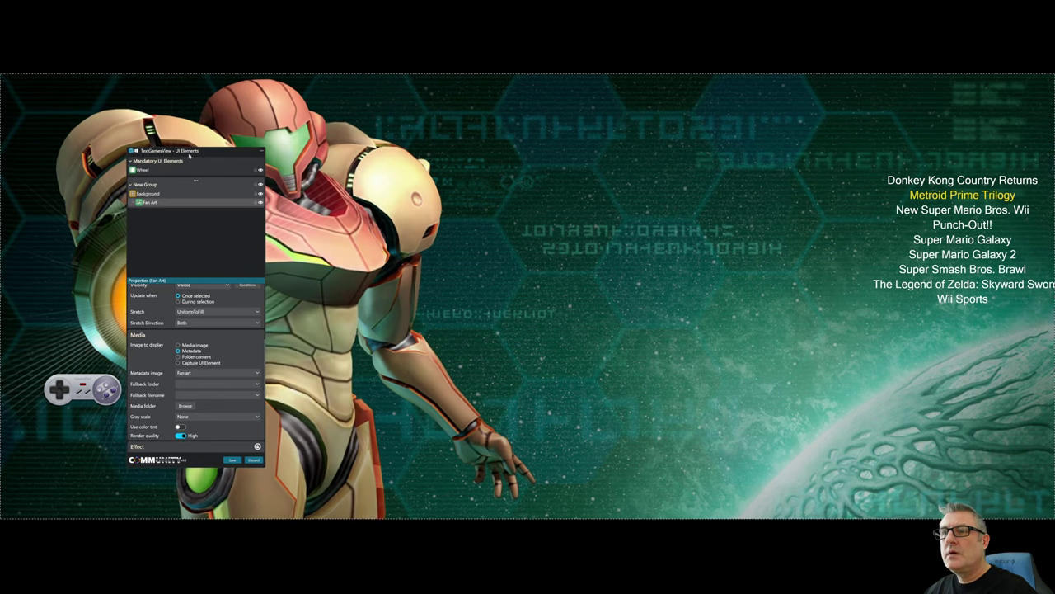
left_click(147, 194)
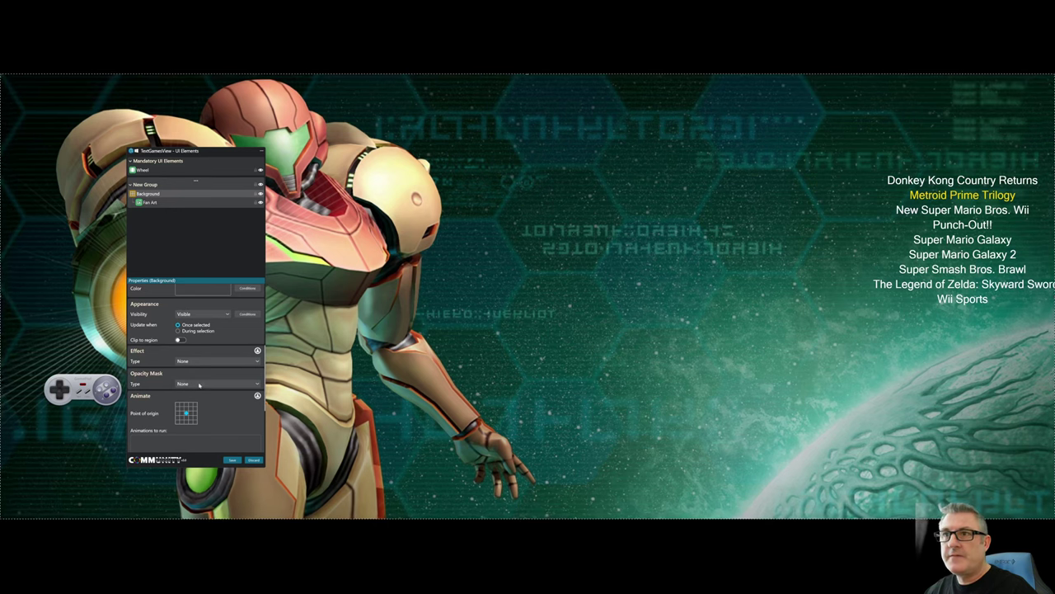
left_click(192, 361)
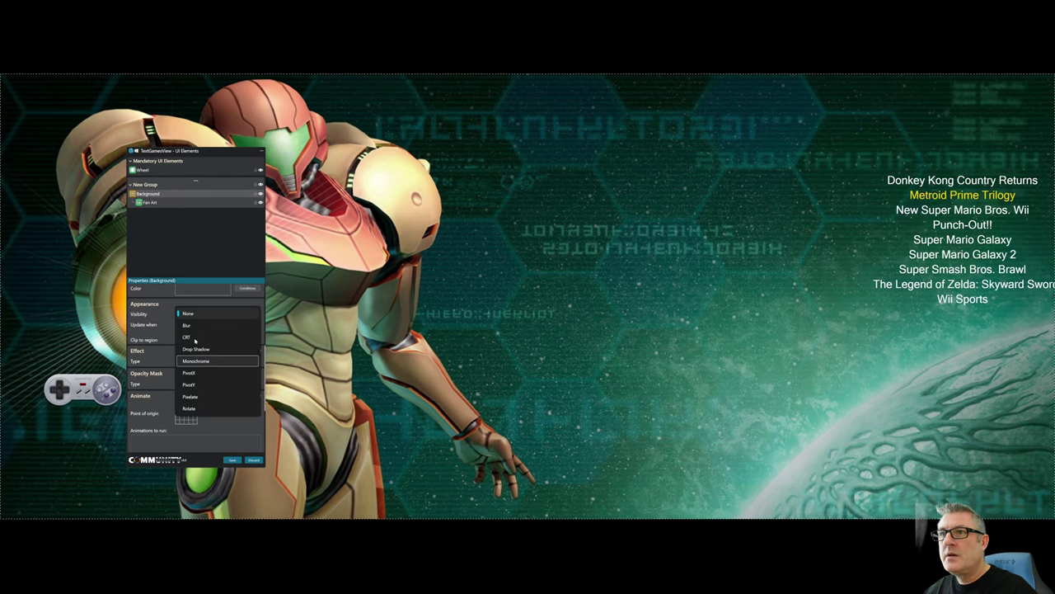
left_click(193, 396)
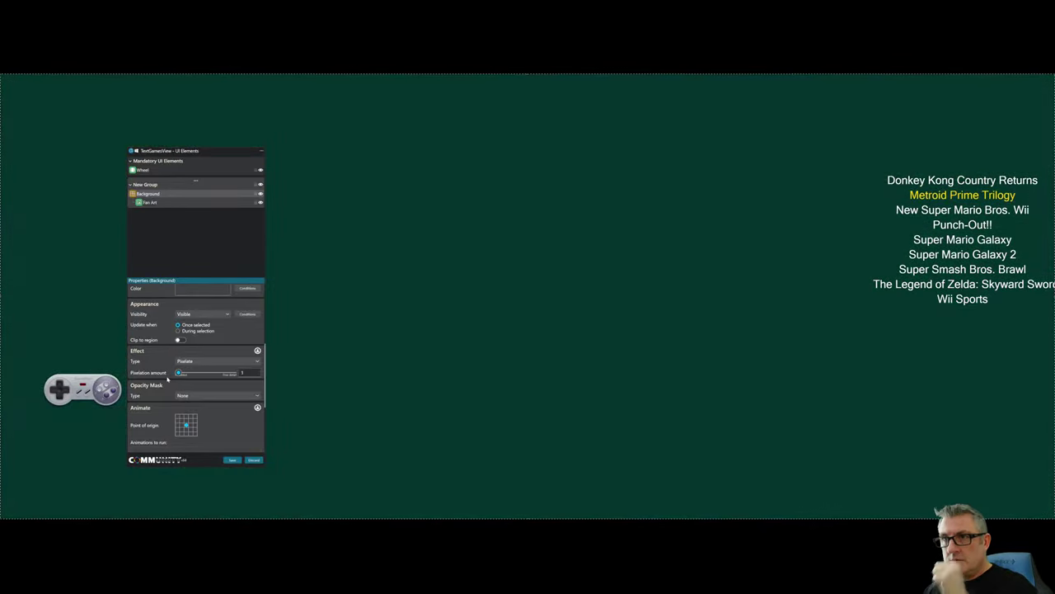
left_click_drag(215, 153, 223, 146)
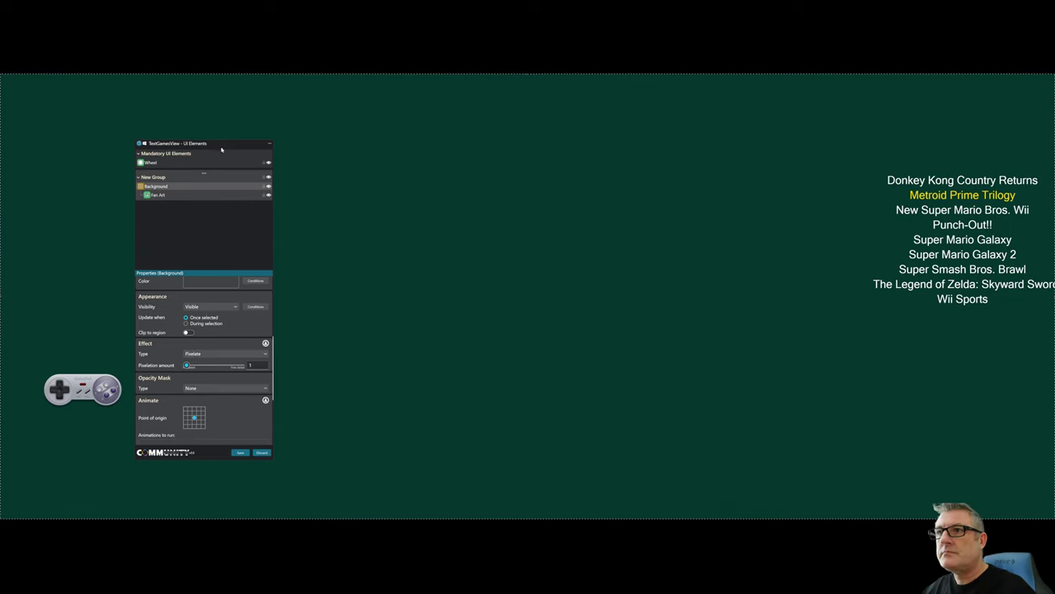
left_click(210, 353)
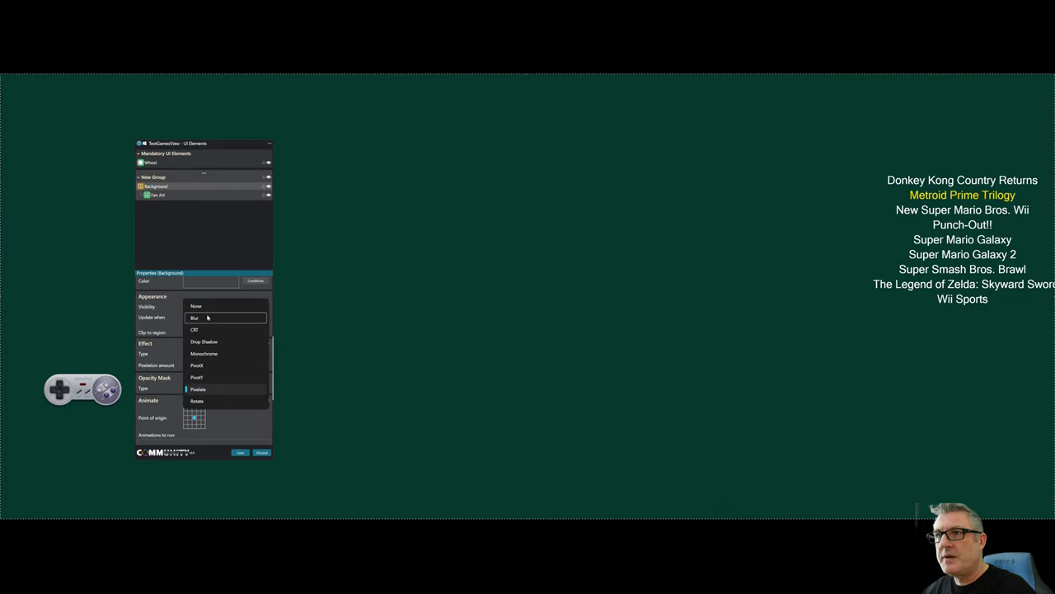
left_click(207, 318)
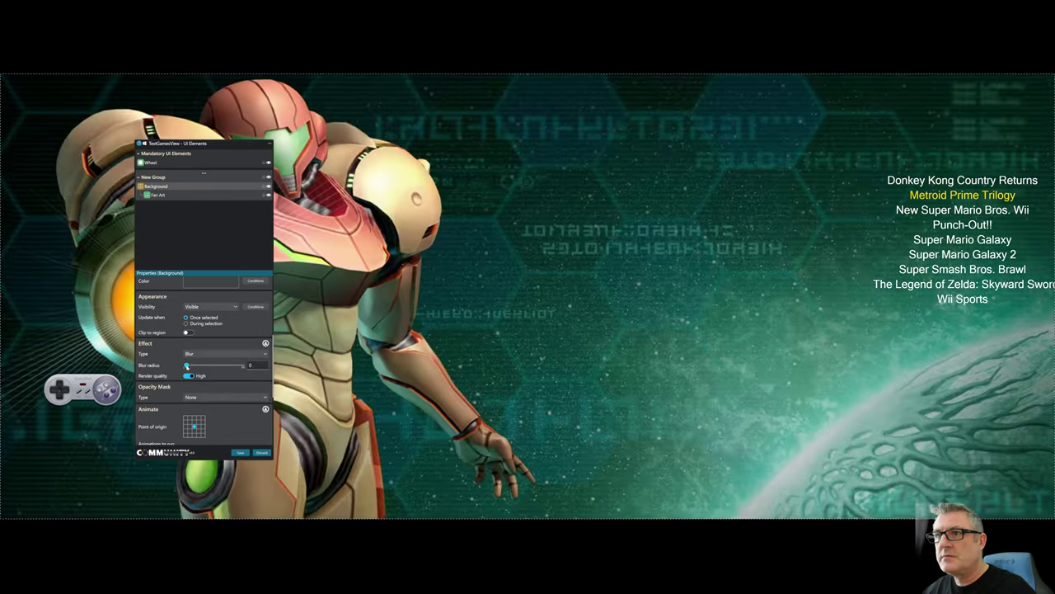
left_click_drag(186, 366, 213, 366)
left_click(184, 366)
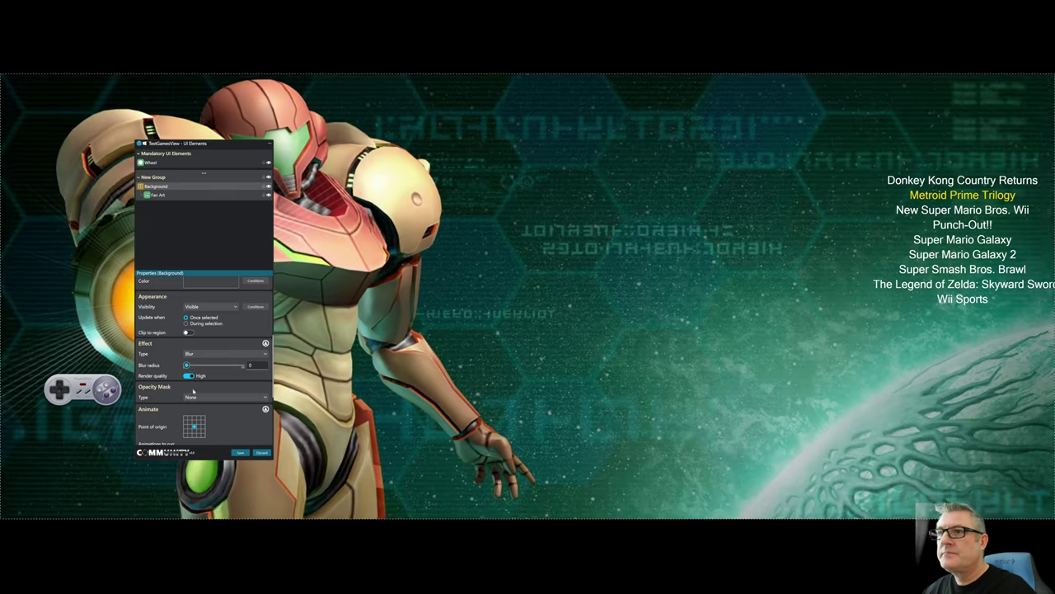
scroll(164, 357, "down", 2)
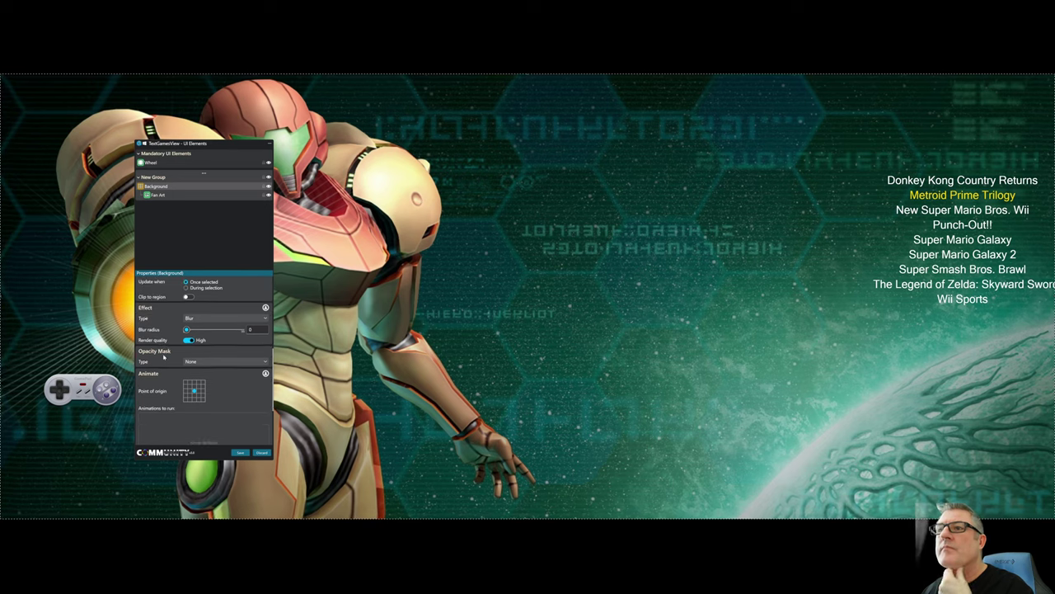
scroll(164, 357, "down", 3)
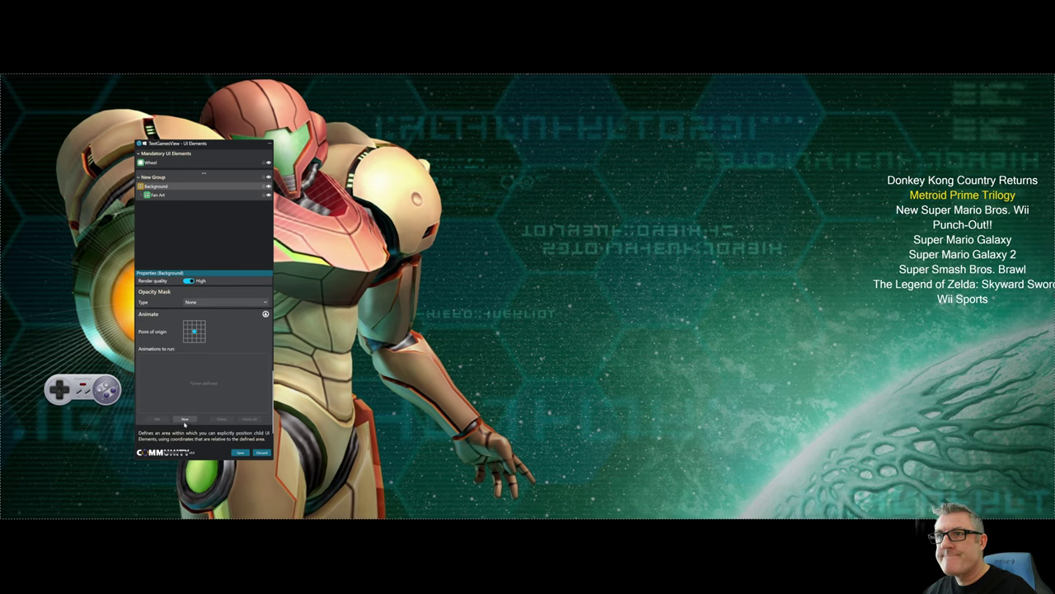
Step: Create a new Background animation triggered Once Selected
left_click(184, 420)
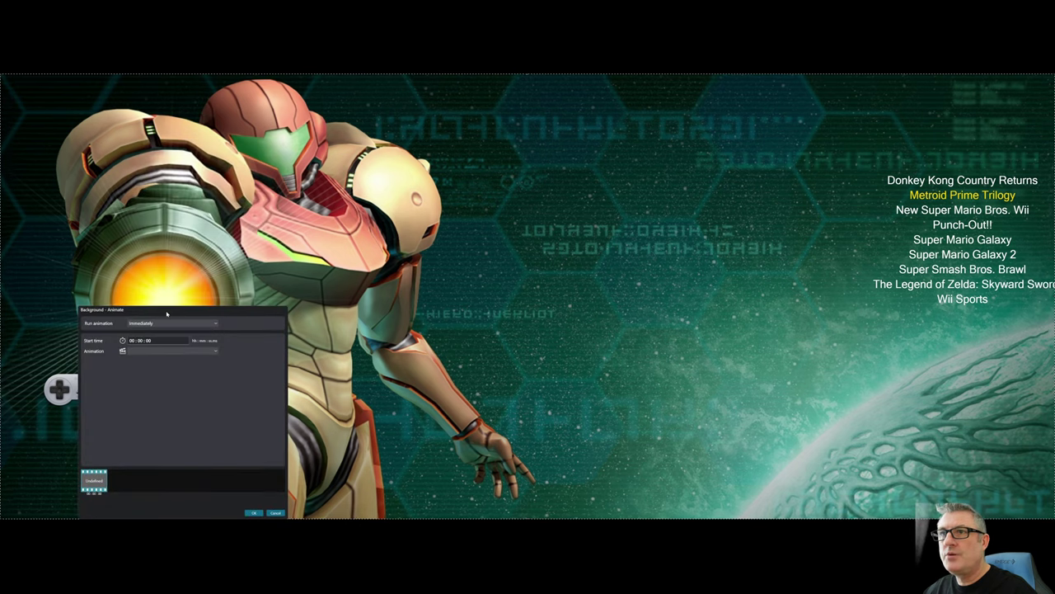
left_click_drag(166, 314, 176, 256)
left_click(175, 267)
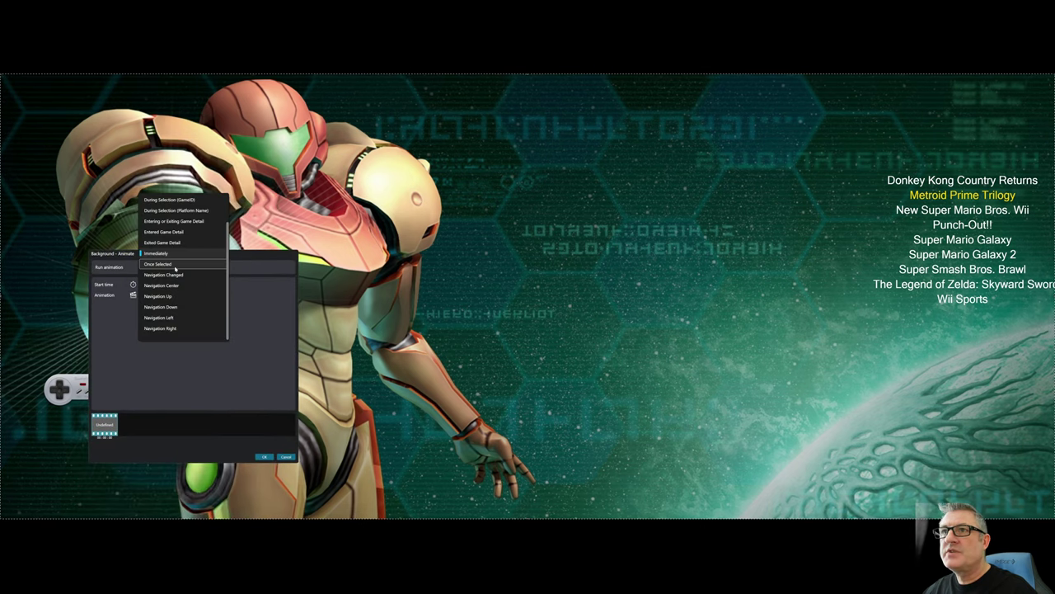
left_click(171, 264)
left_click_drag(171, 260, 209, 261)
Step: Animate the effect radius from 99 to 0 over 2 seconds and save the animation
left_click(203, 295)
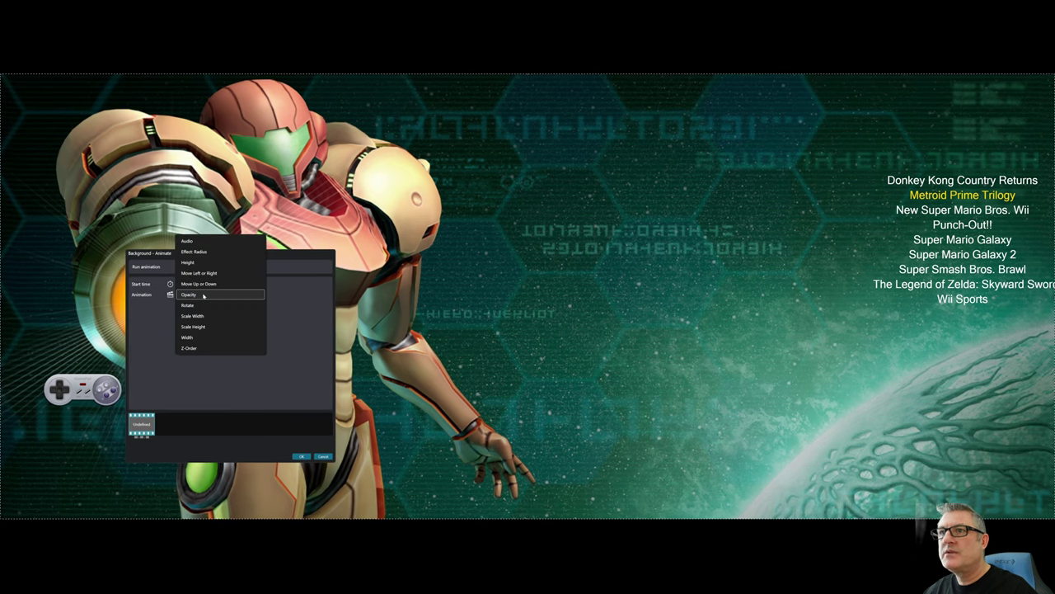
left_click(194, 252)
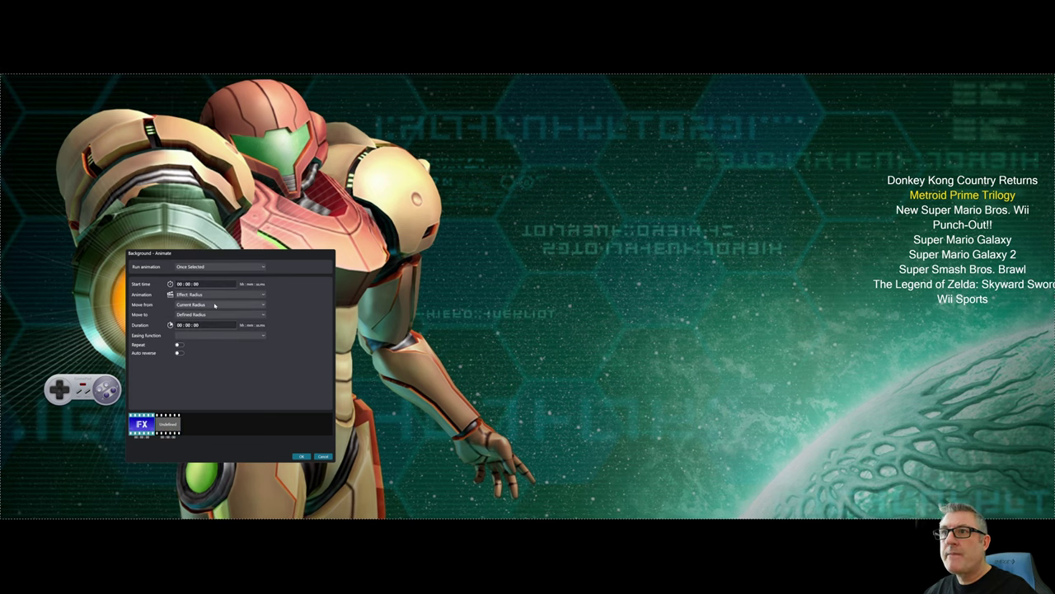
left_click(207, 306)
left_click(200, 314)
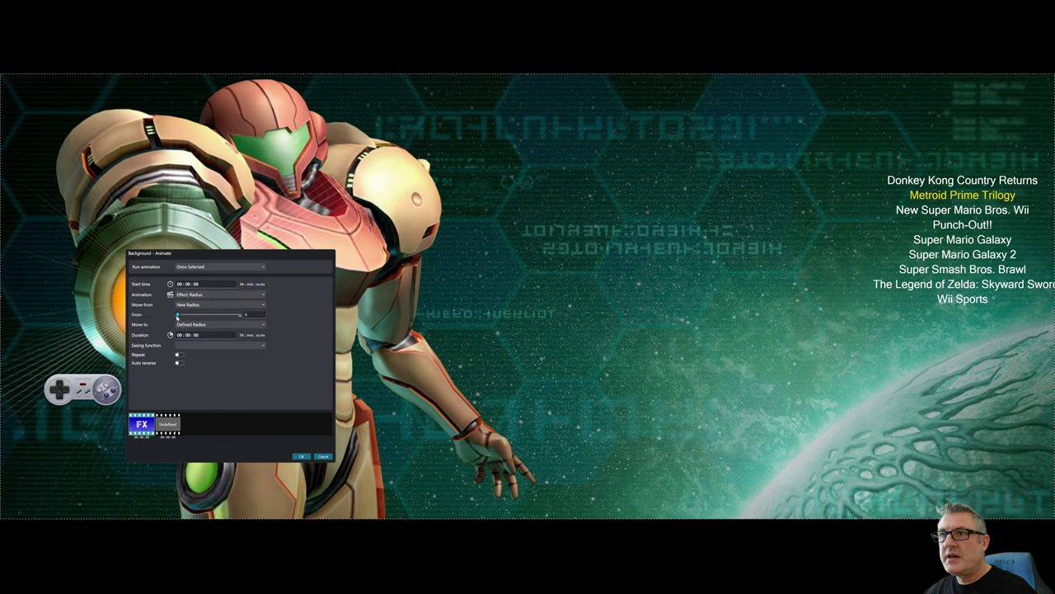
left_click_drag(177, 315, 240, 314)
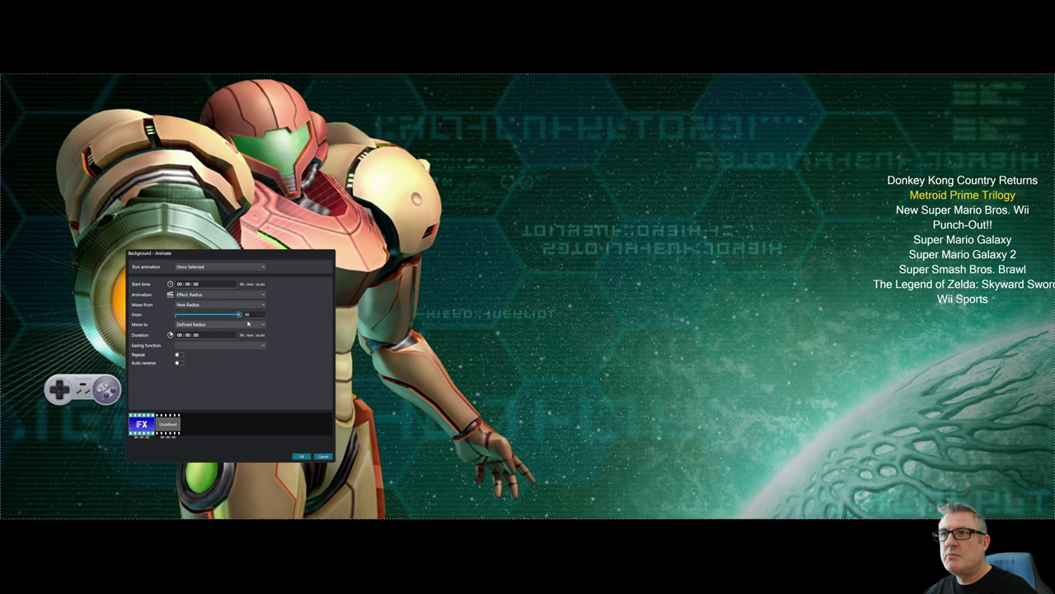
left_click(206, 325)
left_click(206, 332)
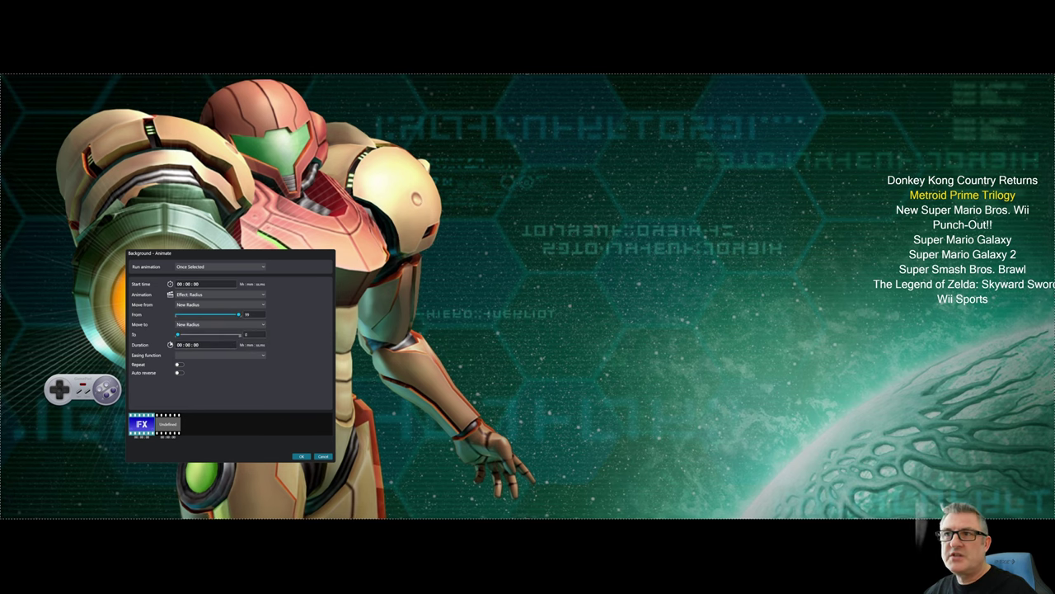
left_click(198, 344)
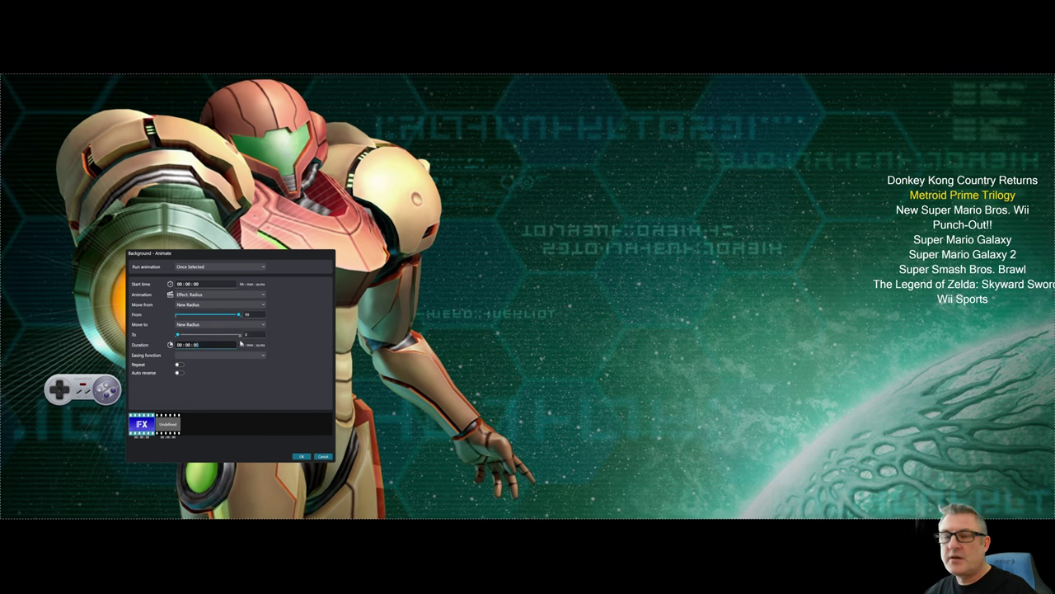
left_click(206, 376)
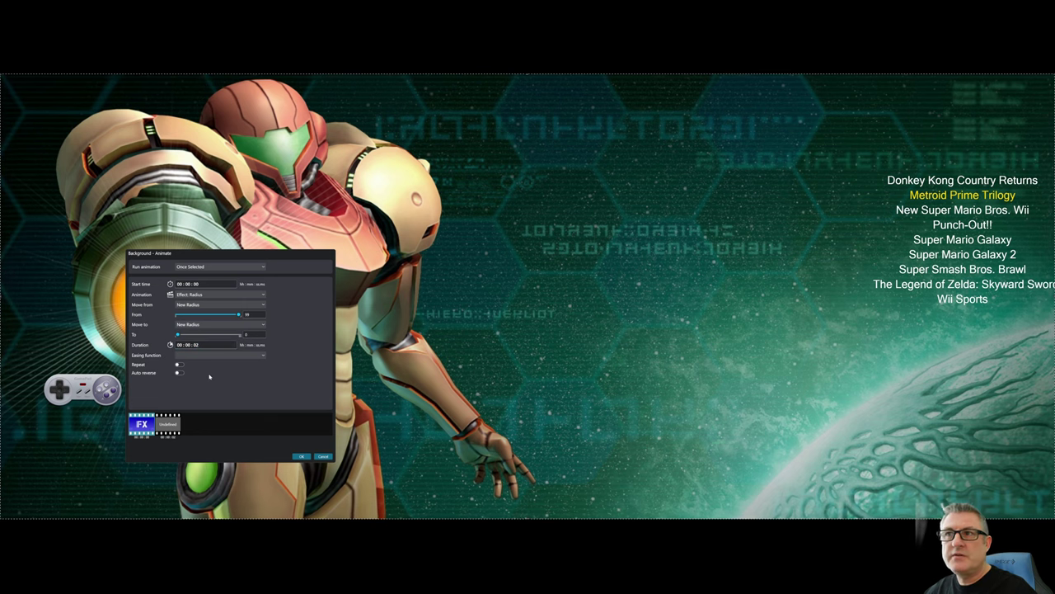
left_click(301, 456)
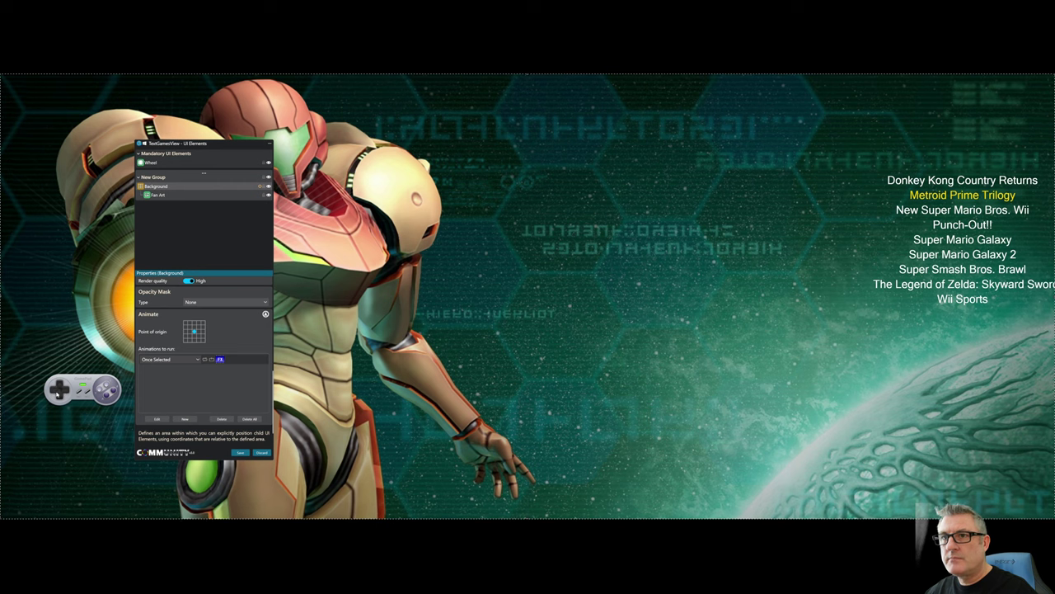
Step: Step through New Super Mario Bros. Wii and Punch-Out!! to Super Mario Galaxy in the game list
key("Down")
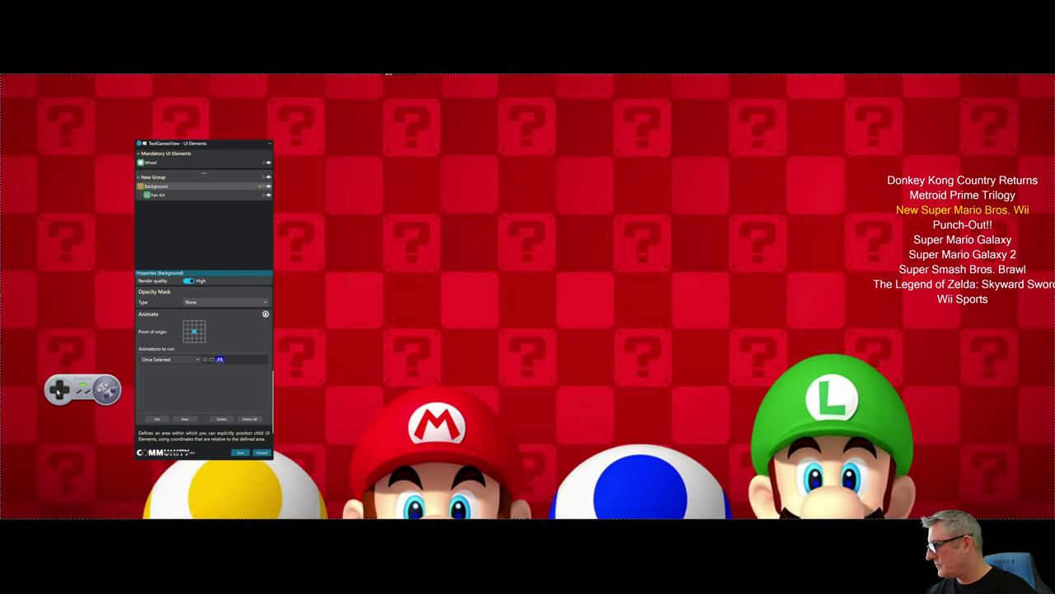
key("Down")
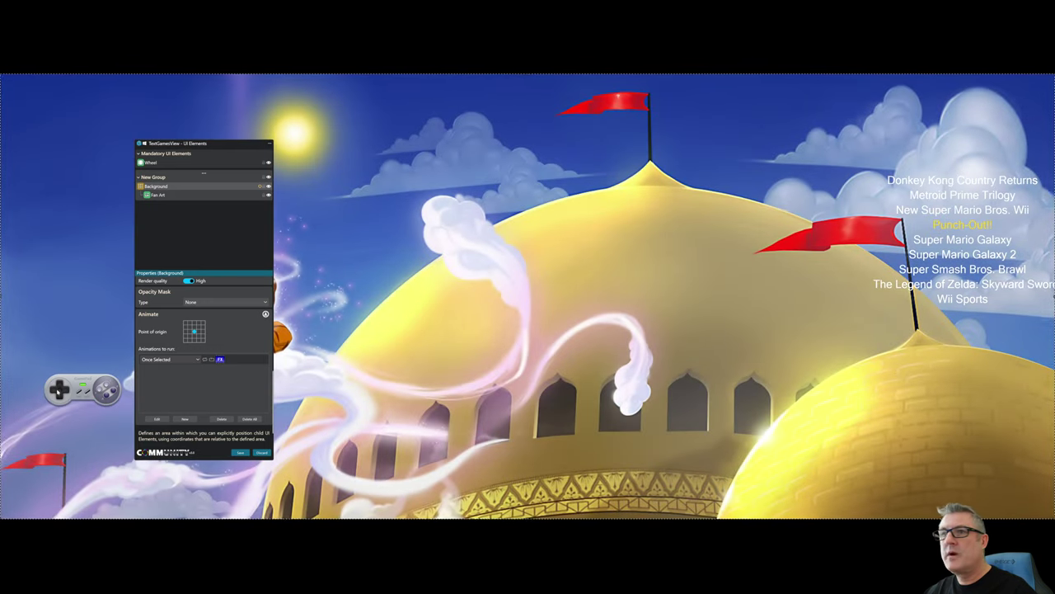
key("Down")
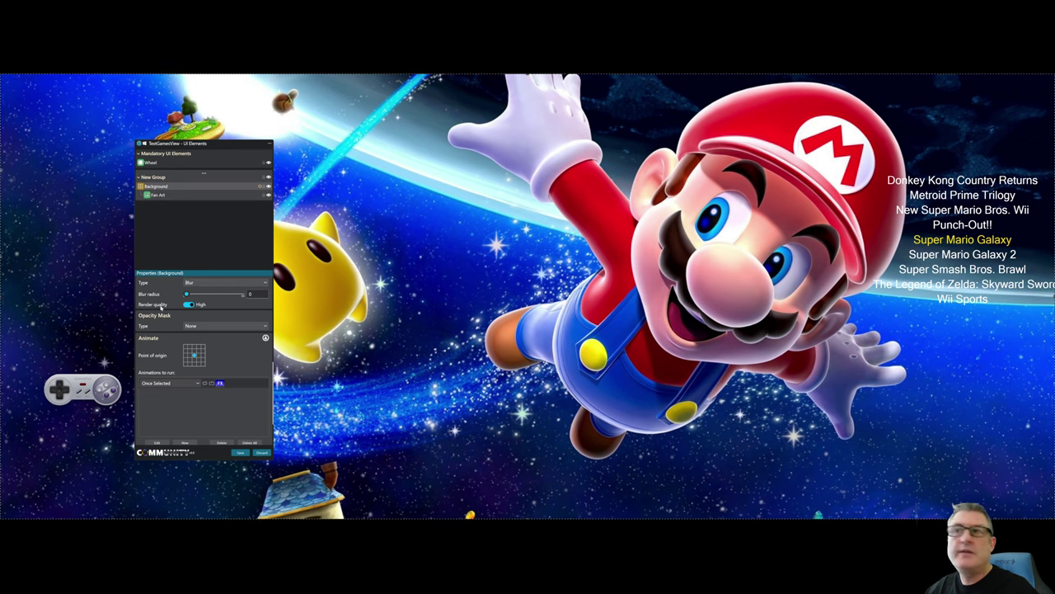
Step: Change Background's effect to Pixelate, leaving the pixelation amount at 1
scroll(161, 306, "up", 1)
left_click(189, 299)
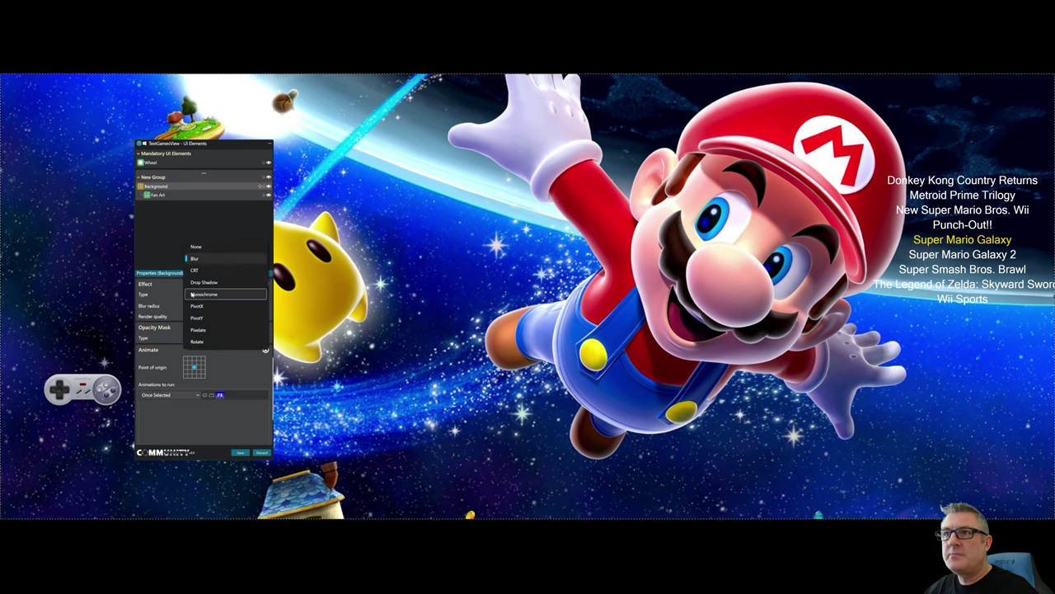
left_click(199, 330)
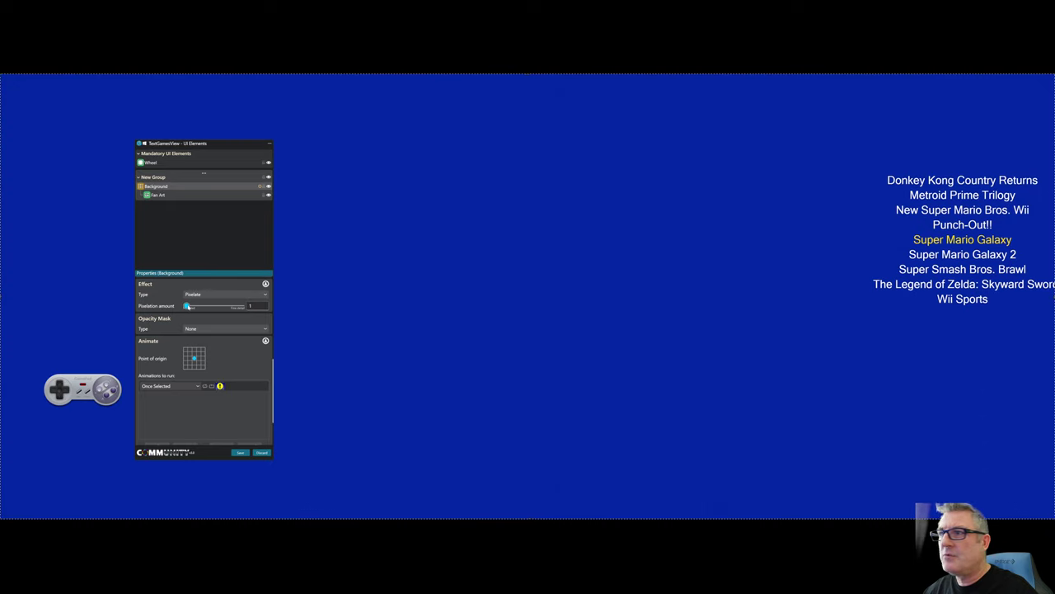
left_click_drag(187, 306, 244, 310)
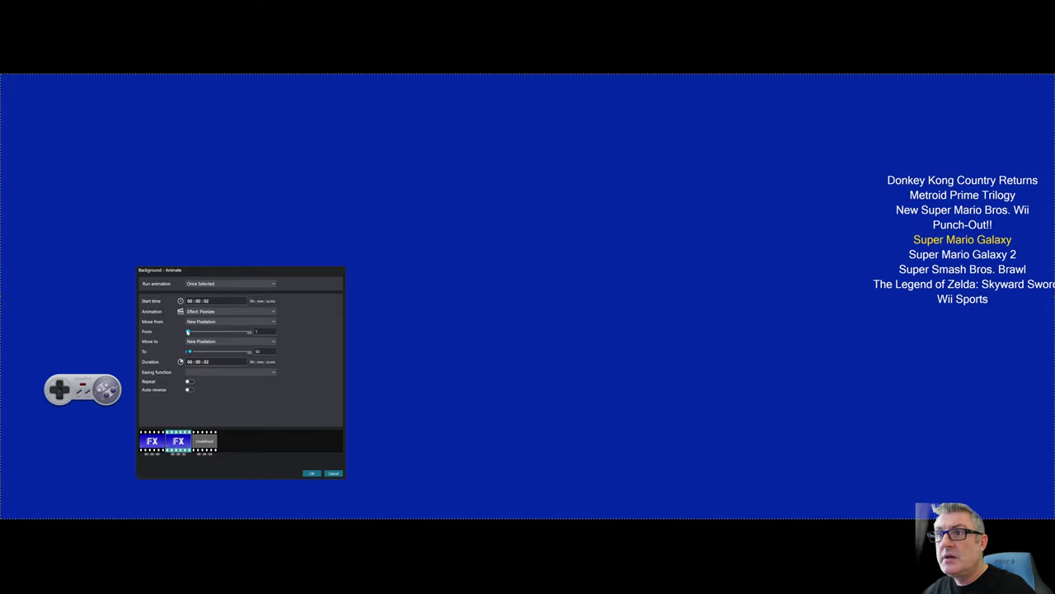
Step: Make the second pixelate keyframe go from the current level to 1500, then review the first keyframe
left_click(222, 321)
left_click(214, 313)
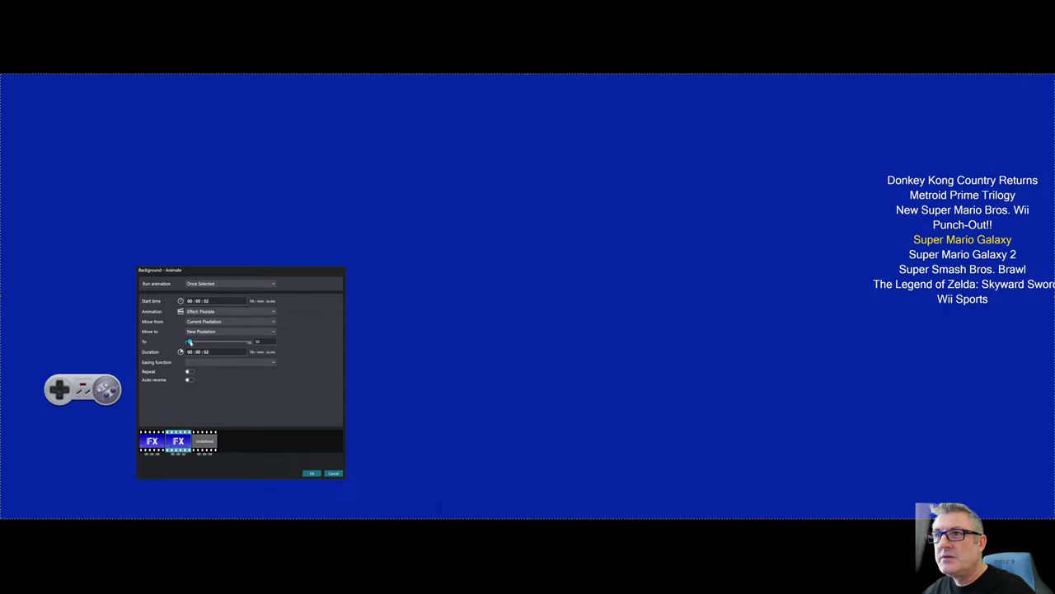
left_click_drag(189, 341, 248, 341)
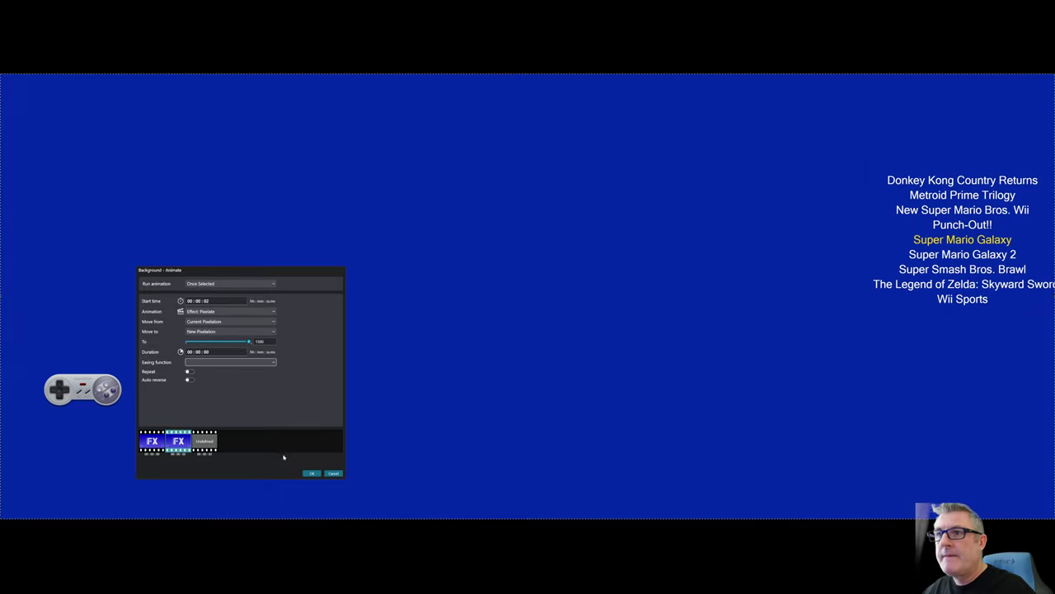
left_click(165, 437)
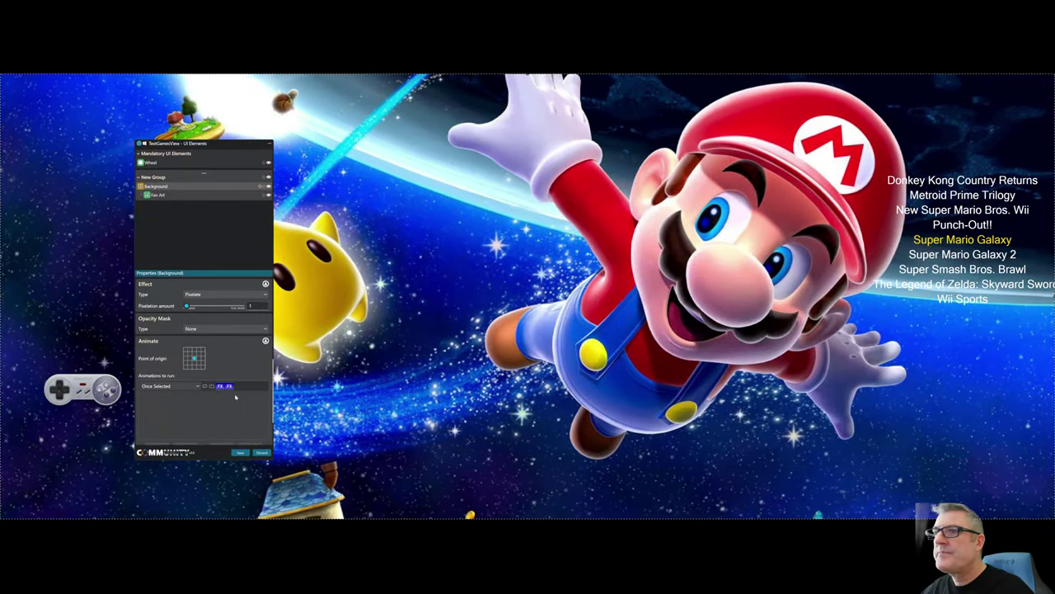
Step: Change the background's second pixelate step to start at 00:00:01 instead of two seconds
double_click(226, 387)
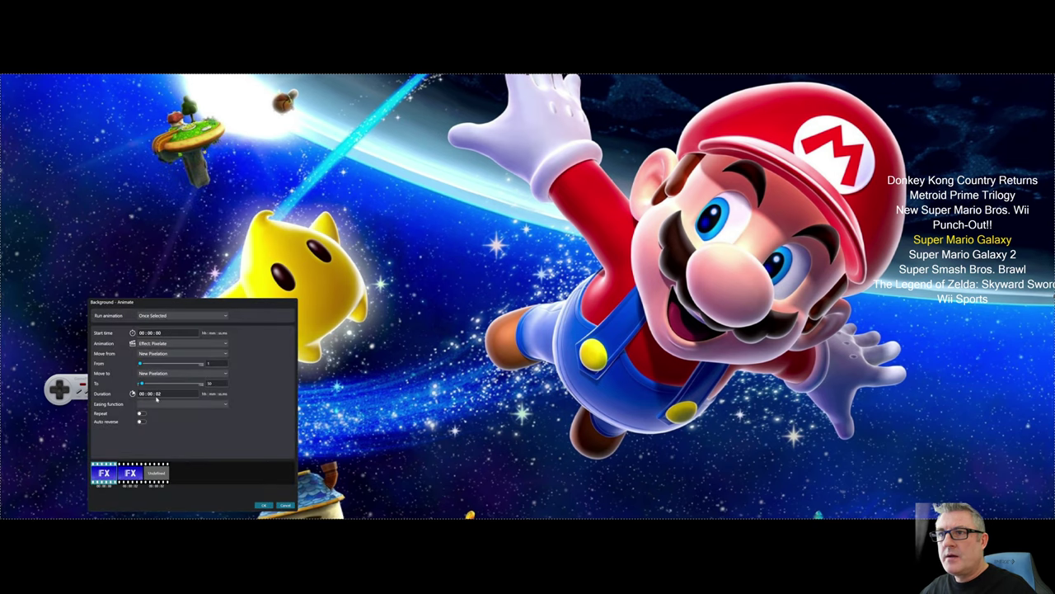
left_click(169, 393)
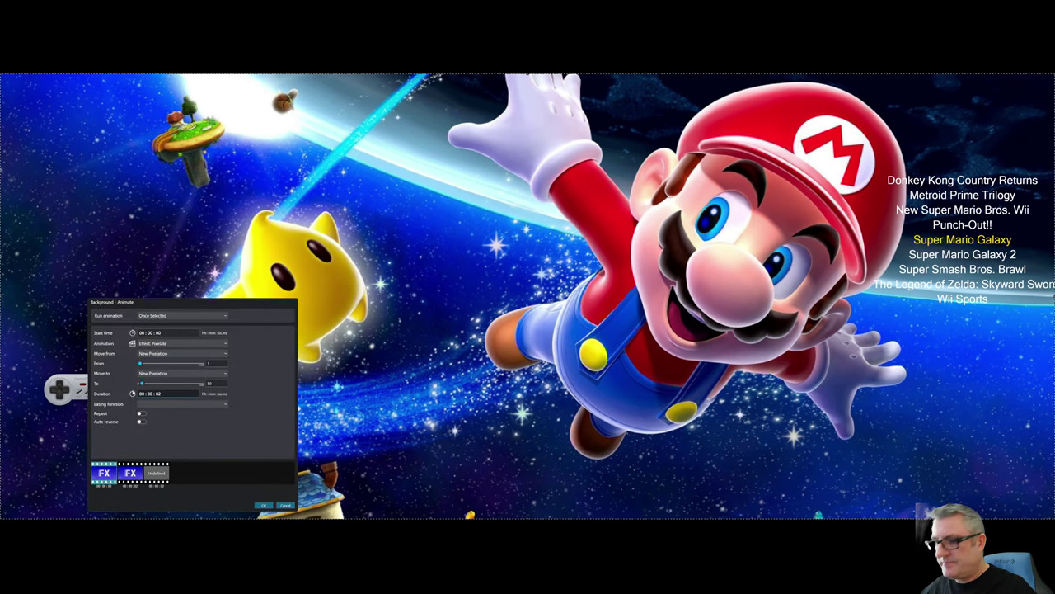
left_click(131, 471)
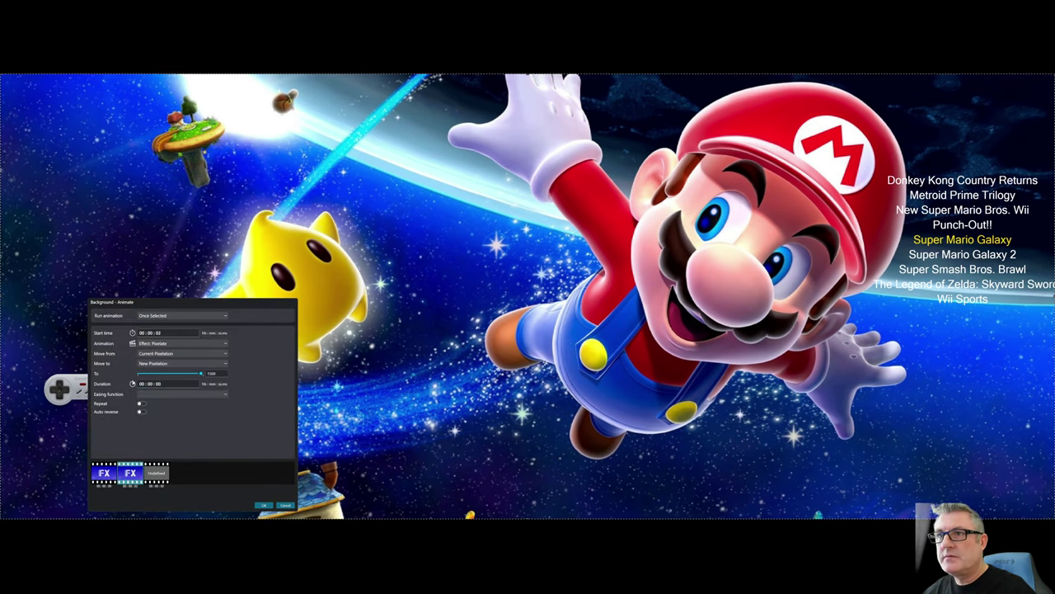
left_click(169, 332)
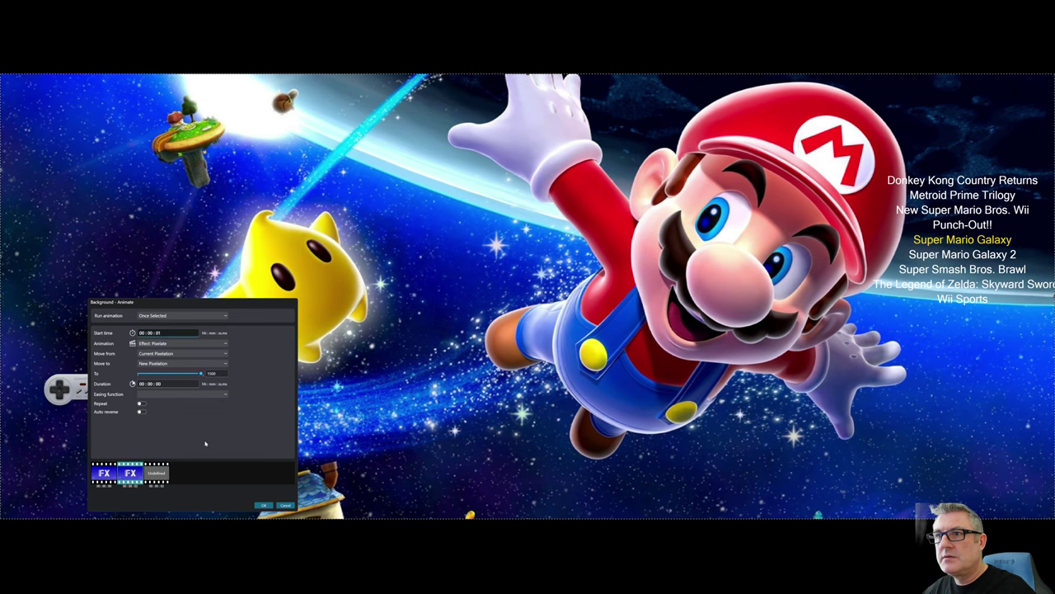
key("Tab")
left_click(265, 505)
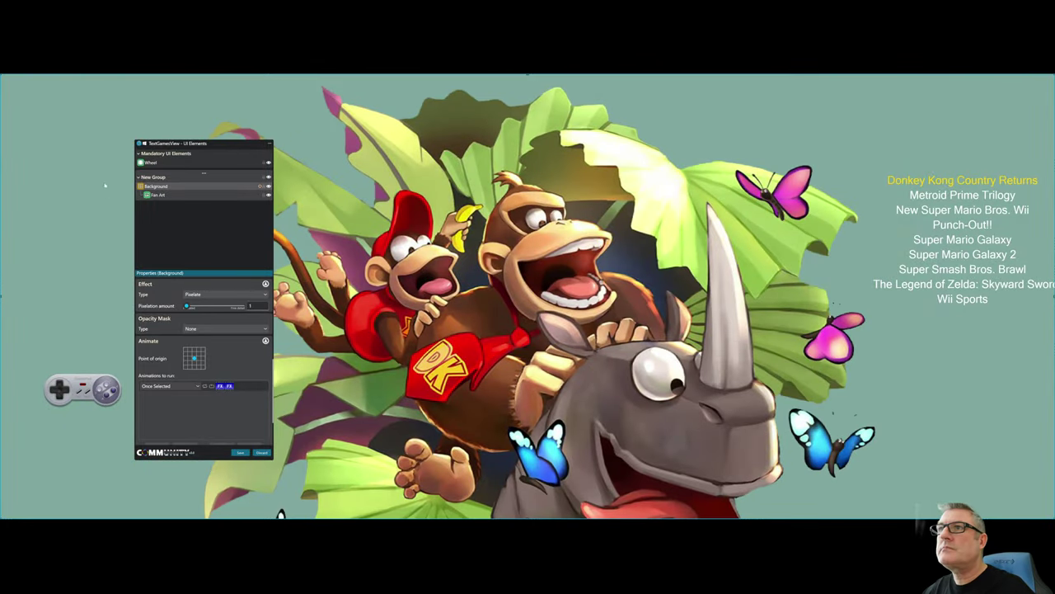
Step: Set the new ellipse's width and height to 500 to make a circle
left_click_drag(210, 143, 263, 139)
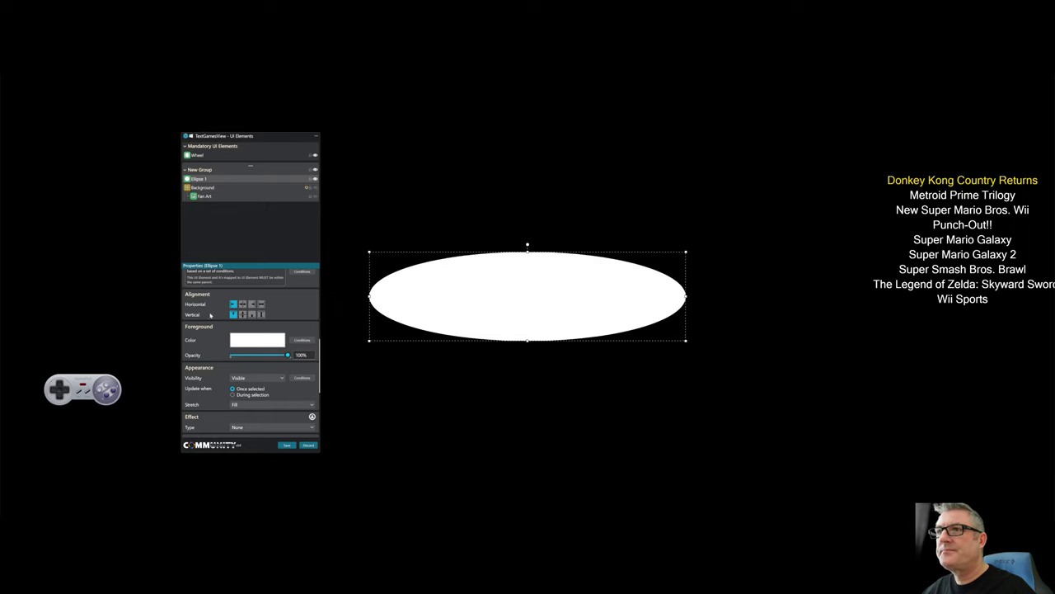
scroll(198, 300, "up", 5)
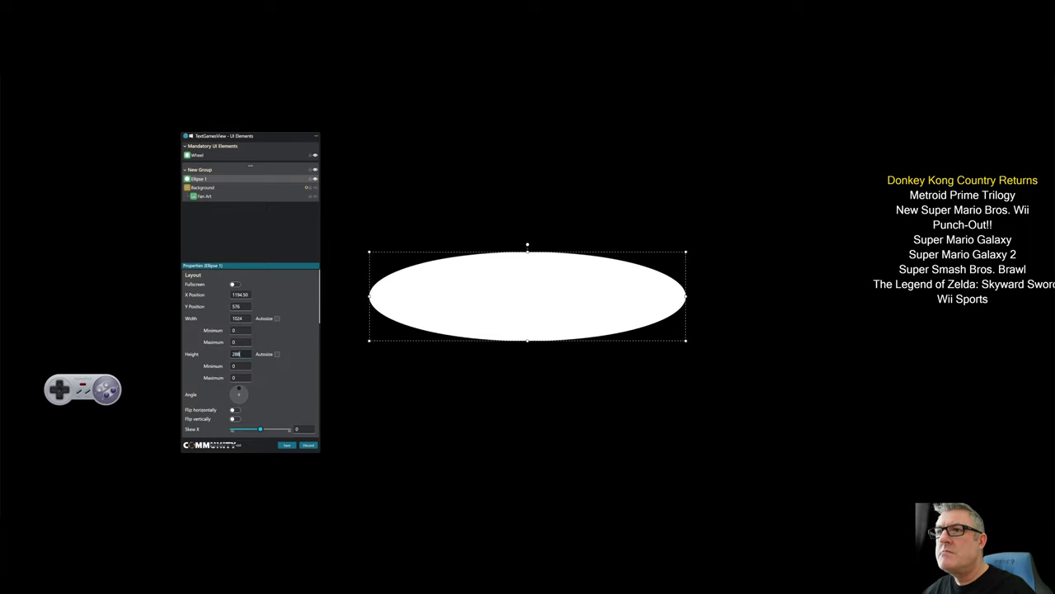
left_click(237, 318)
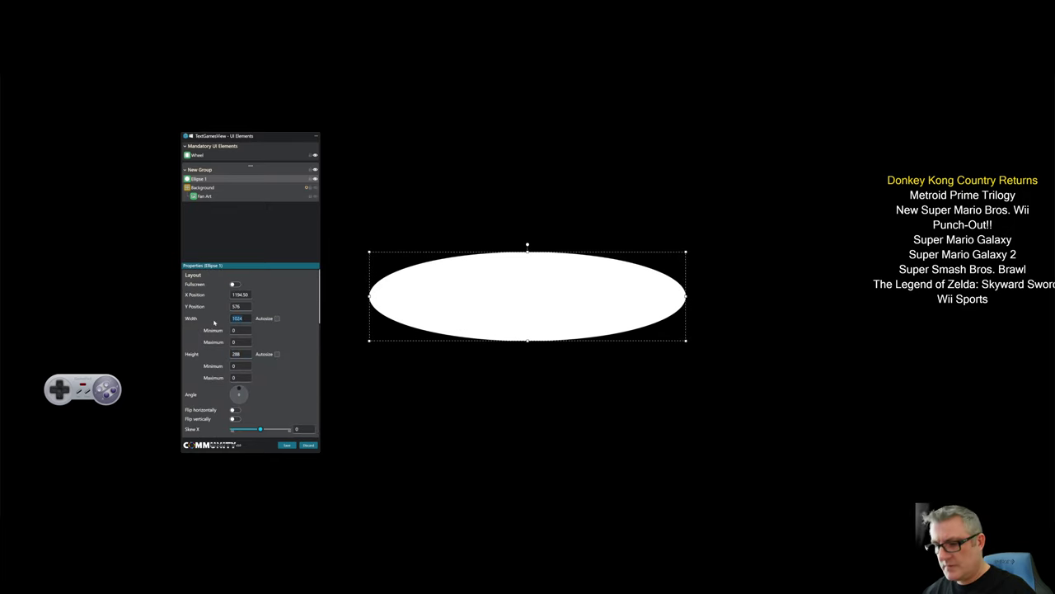
type("500")
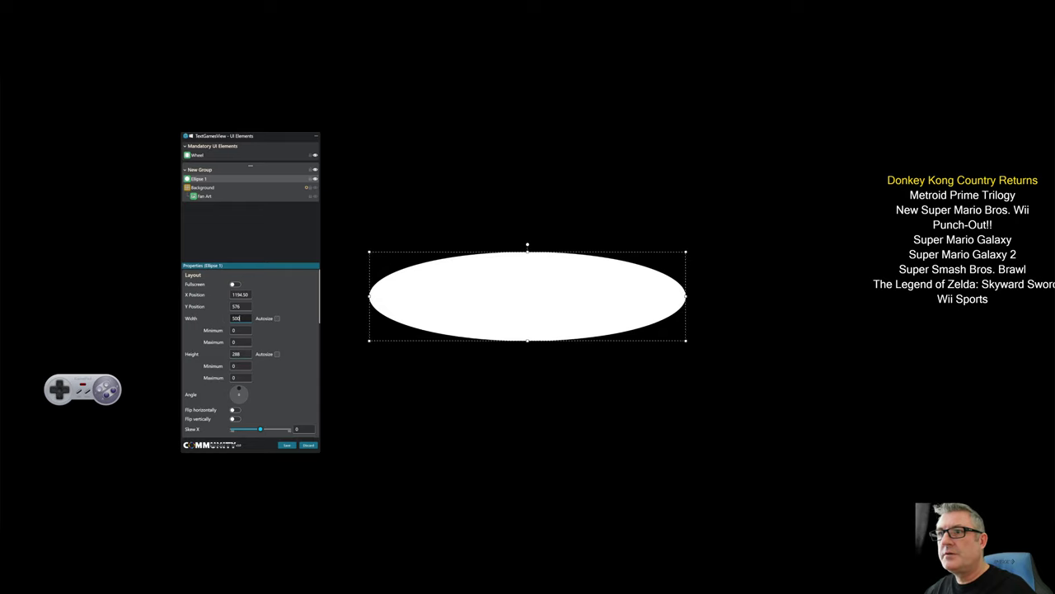
left_click(237, 353)
type("500")
left_click(357, 364)
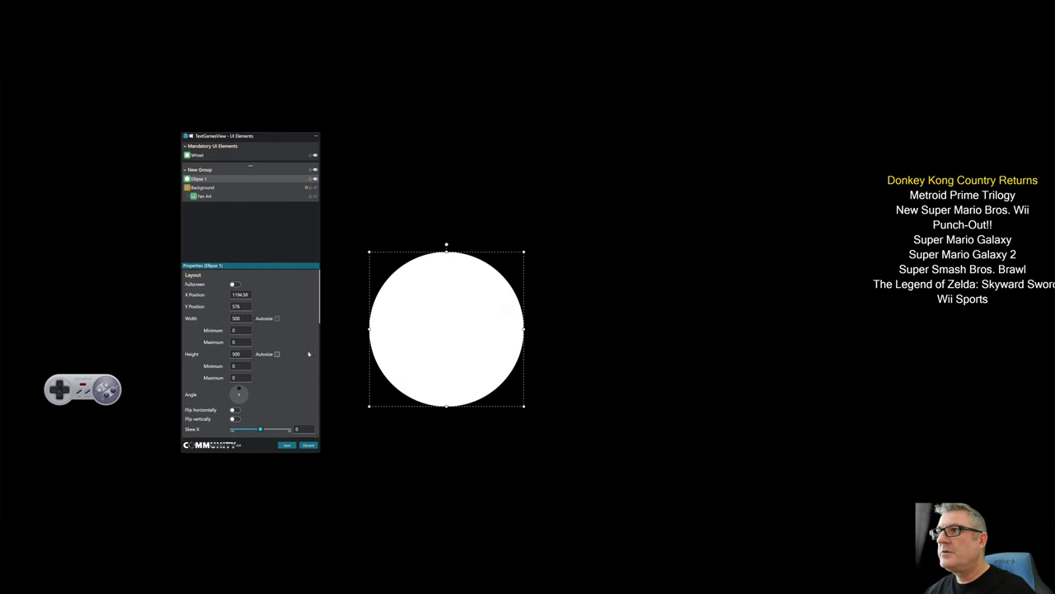
Step: Align the 500×500 circle to the centre of the view
mouse_move(486, 397)
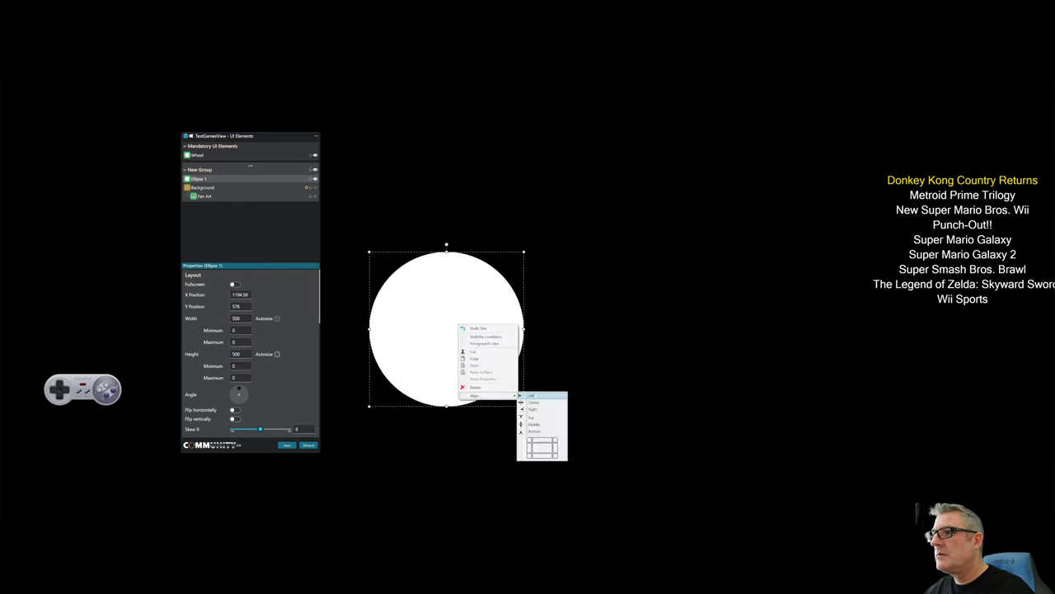
left_click(538, 442)
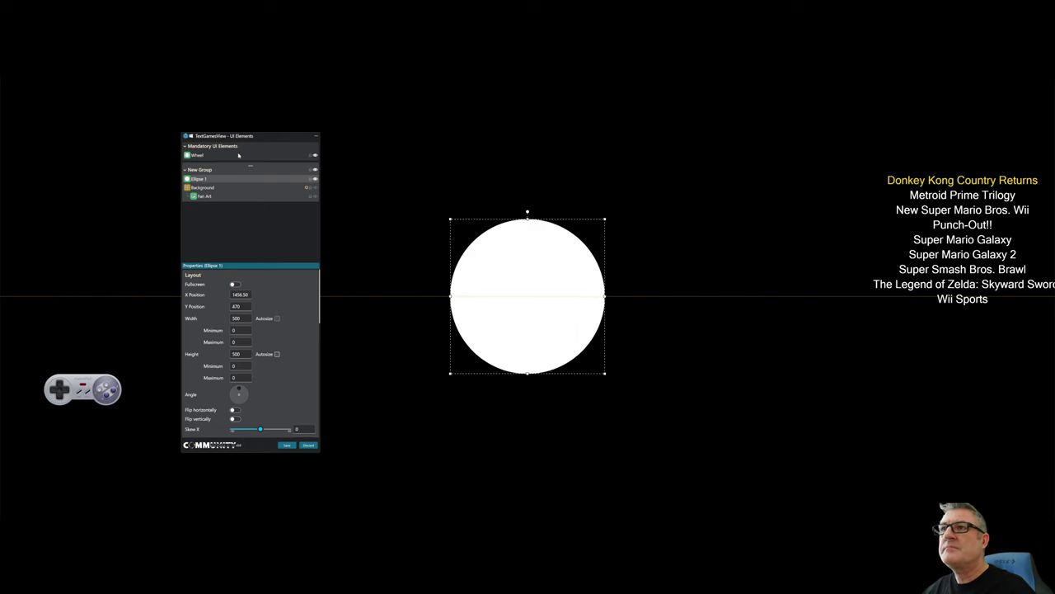
left_click_drag(251, 137, 222, 101)
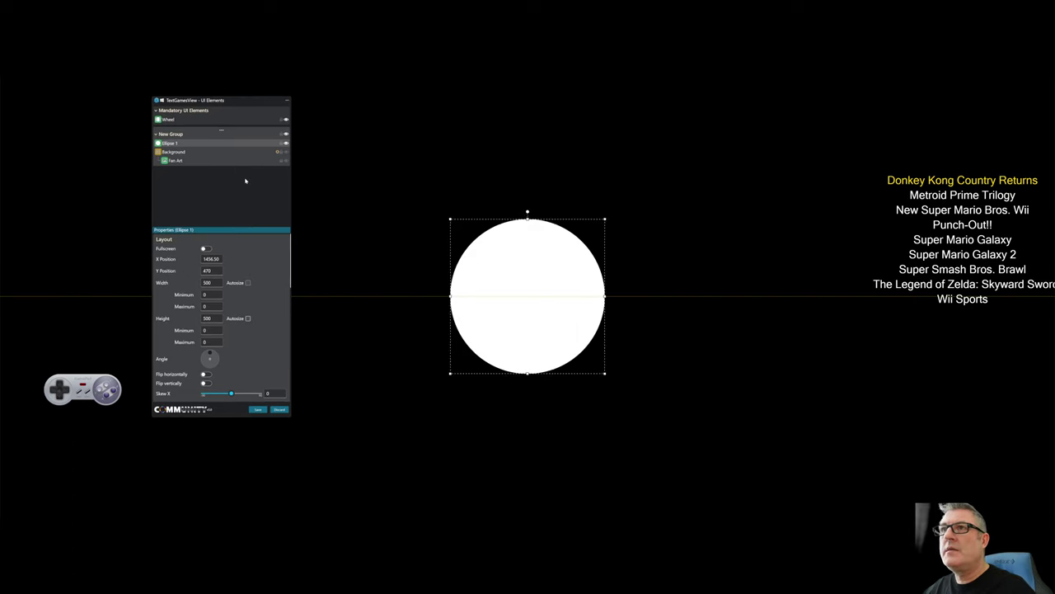
Step: Give the circle a Drop Shadow effect at 100% opacity
scroll(170, 339, "down", 10)
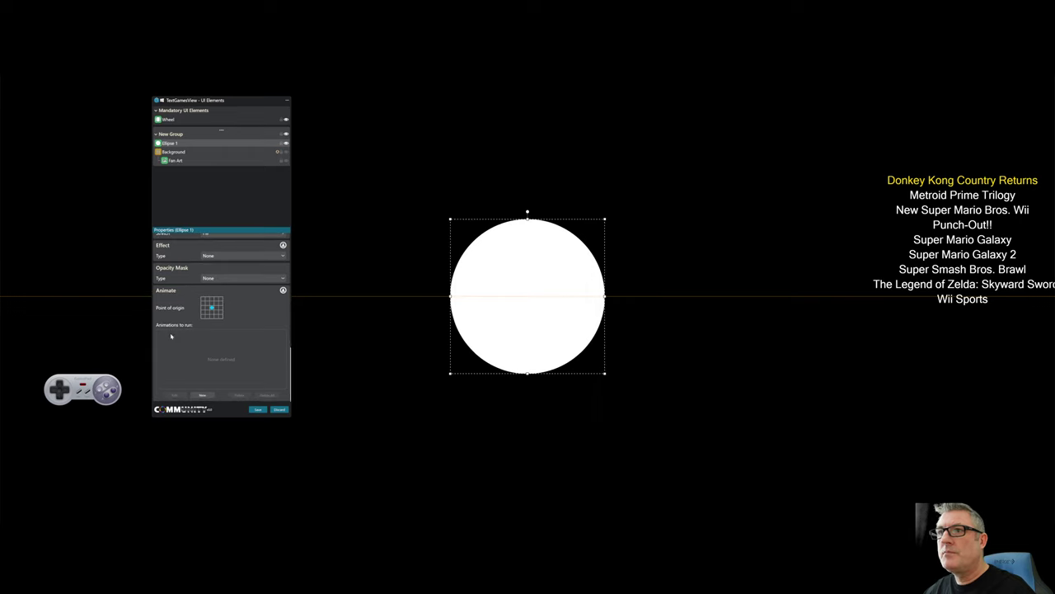
left_click(209, 256)
left_click(215, 231)
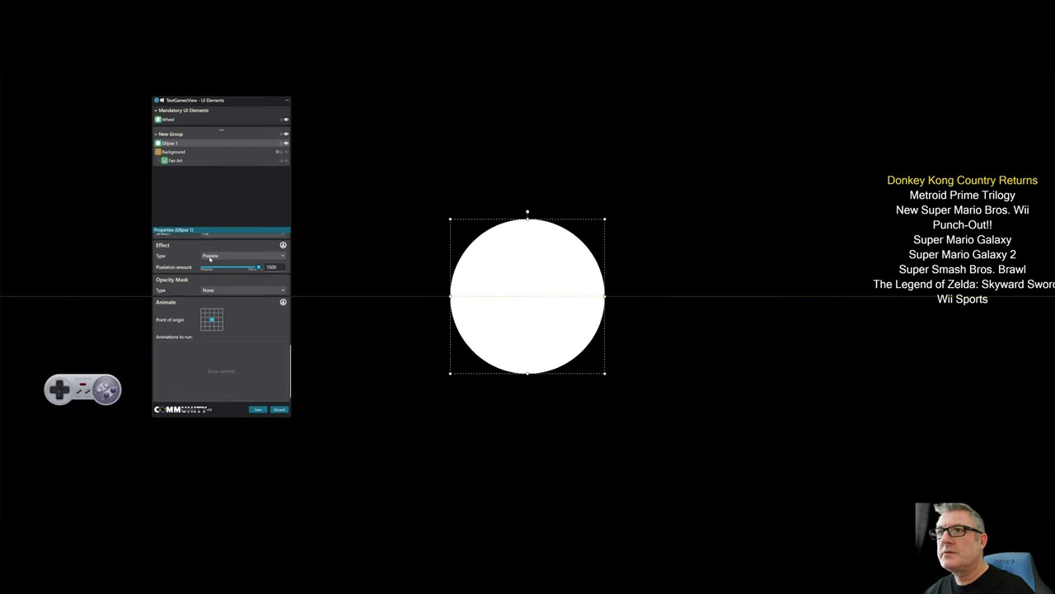
left_click(209, 258)
scroll(209, 258, "up", 3)
left_click(213, 243)
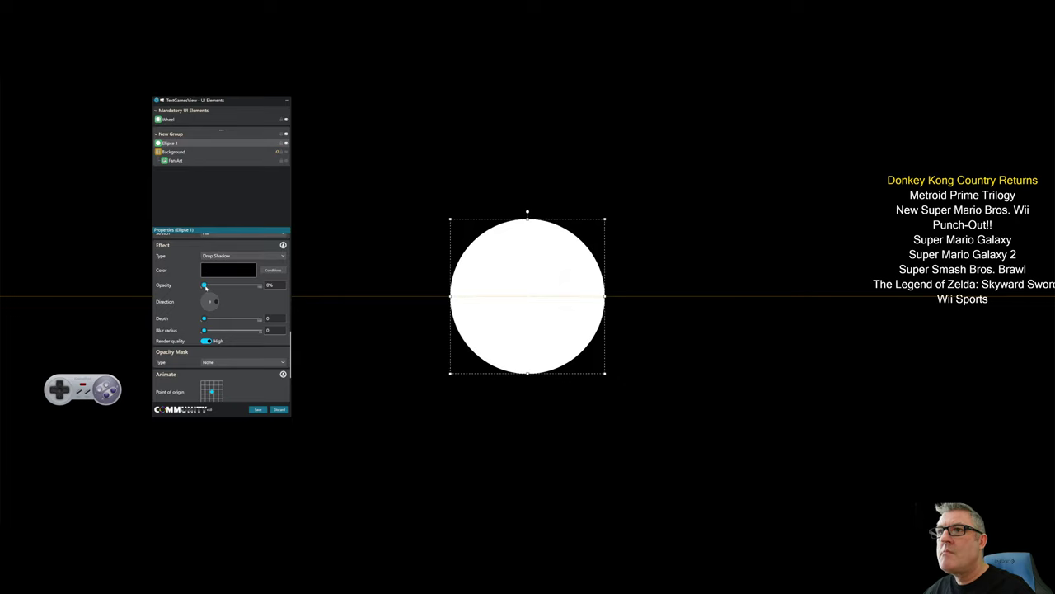
left_click_drag(204, 285, 258, 284)
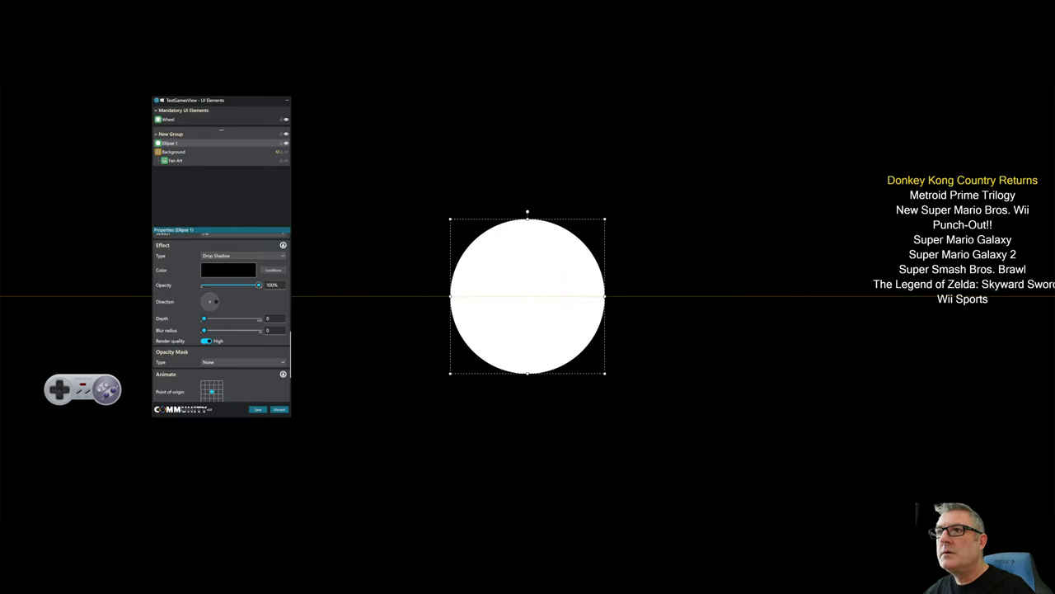
Step: Make the circle's shadow orange and adjust its blur radius
left_click(232, 272)
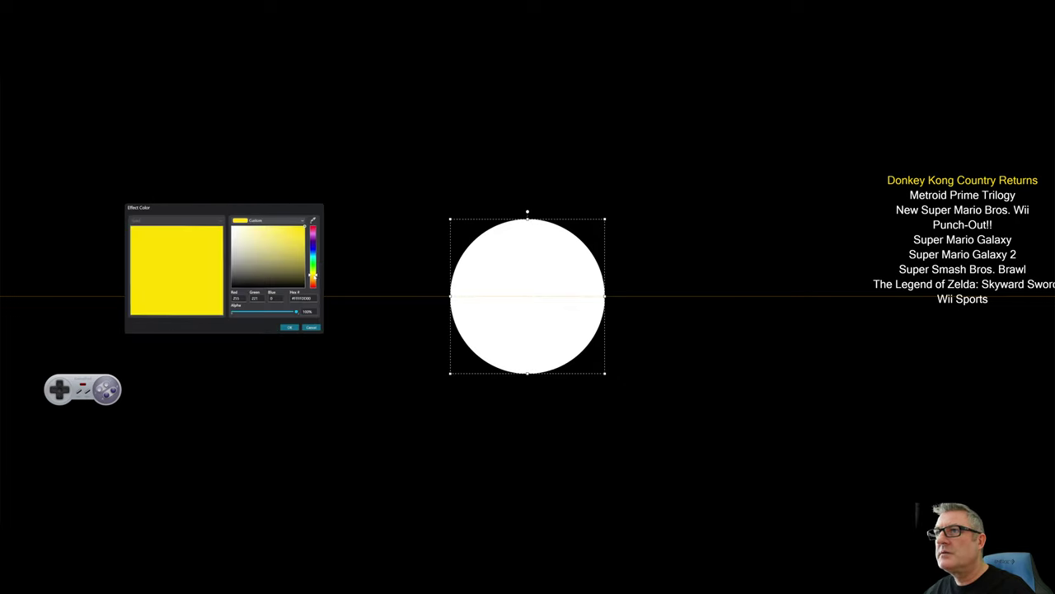
left_click_drag(313, 276, 314, 282)
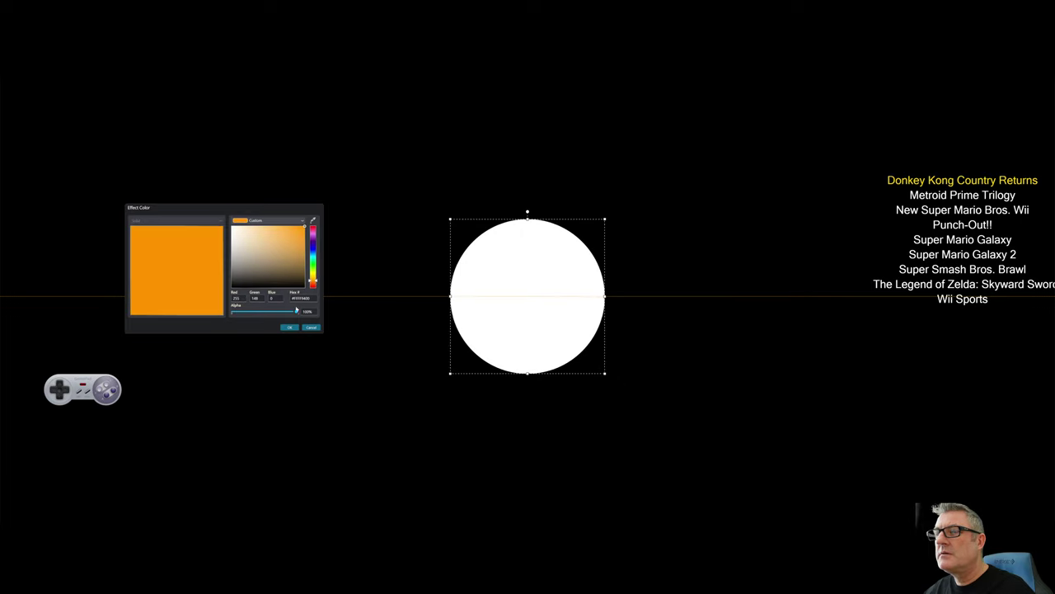
left_click(290, 327)
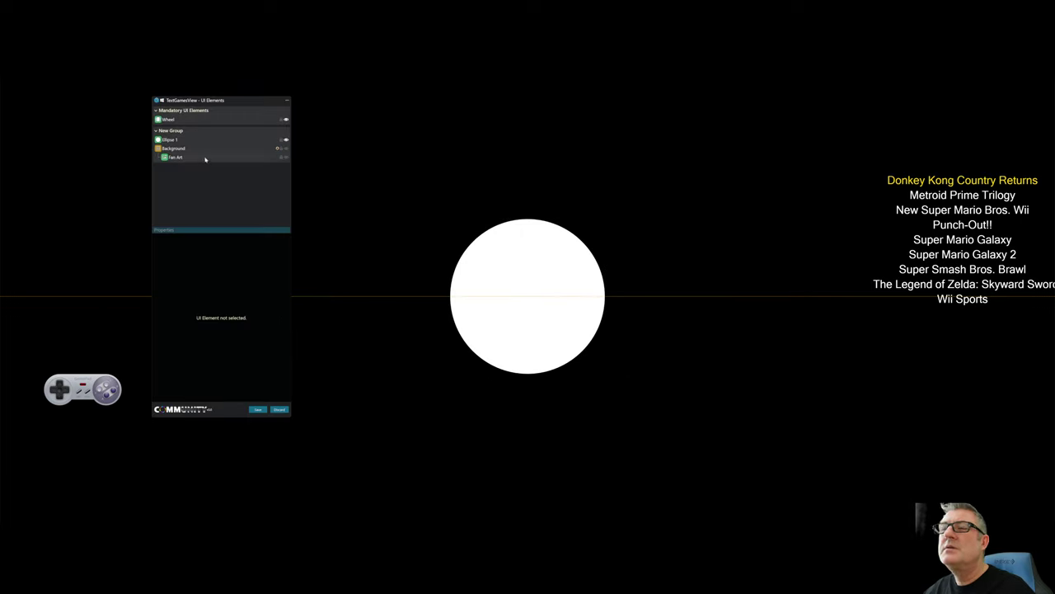
left_click(181, 139)
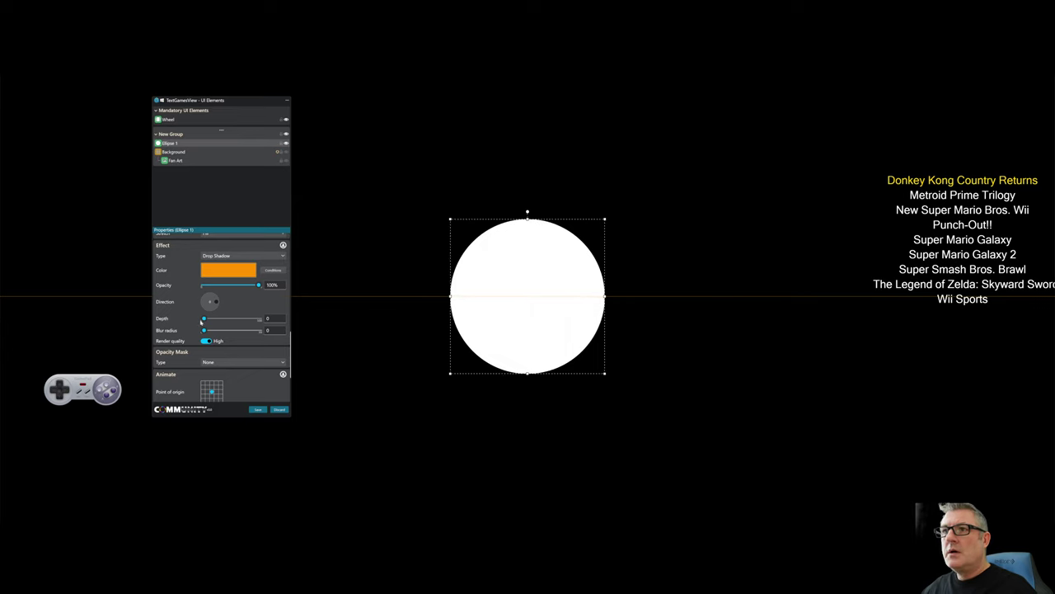
mouse_move(204, 330)
left_mouse_down()
mouse_move(286, 341)
mouse_move(208, 347)
mouse_move(254, 346)
mouse_move(206, 343)
mouse_move(258, 331)
mouse_move(203, 333)
mouse_move(260, 332)
mouse_move(204, 332)
left_mouse_up()
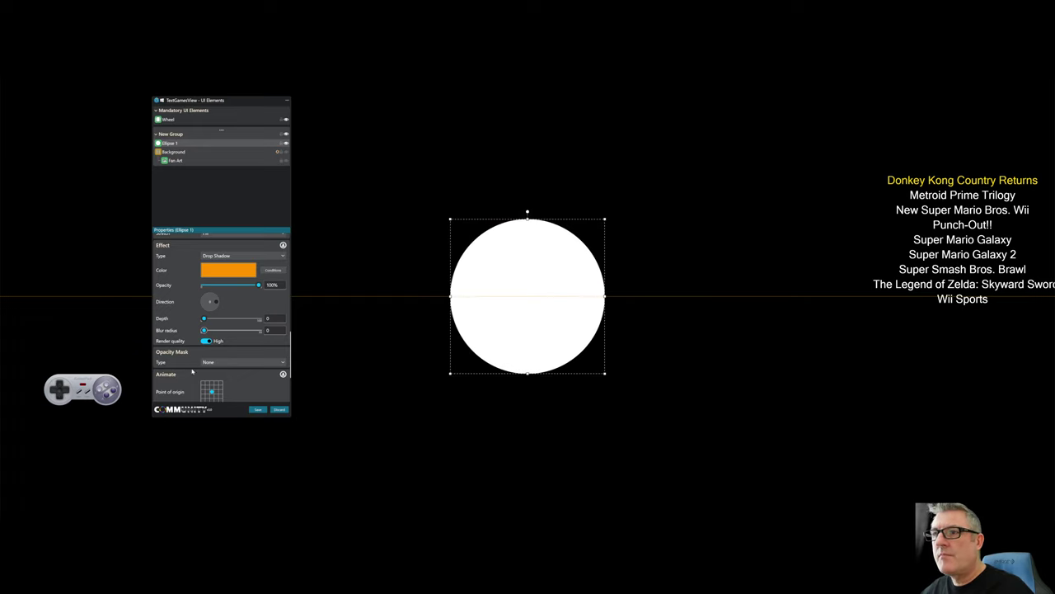
Step: Start a new circle animation targeting Effect: Blur Radius
scroll(154, 372, "down", 2)
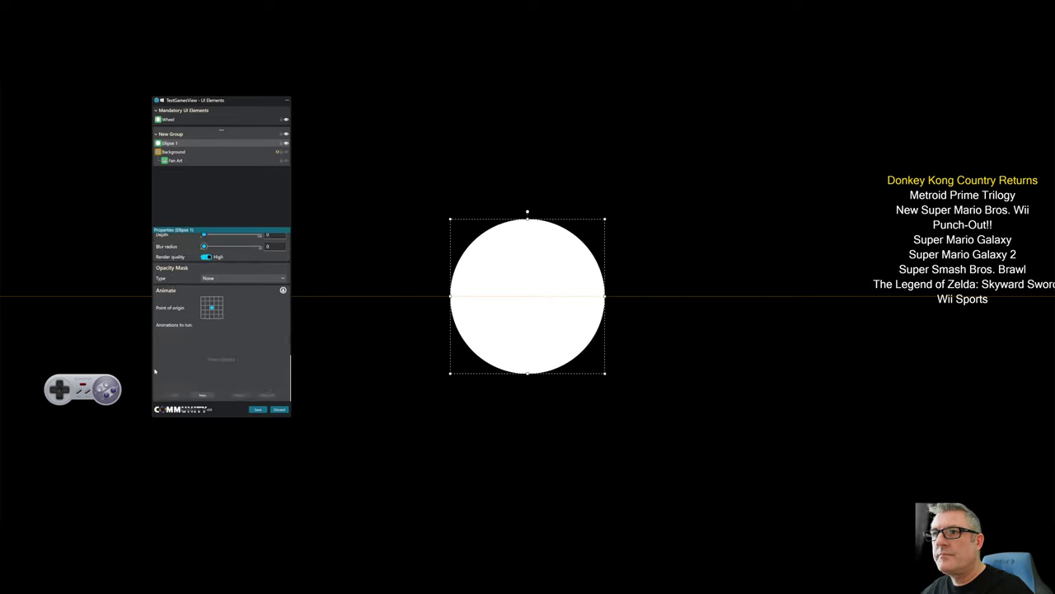
left_click(208, 395)
left_click(177, 334)
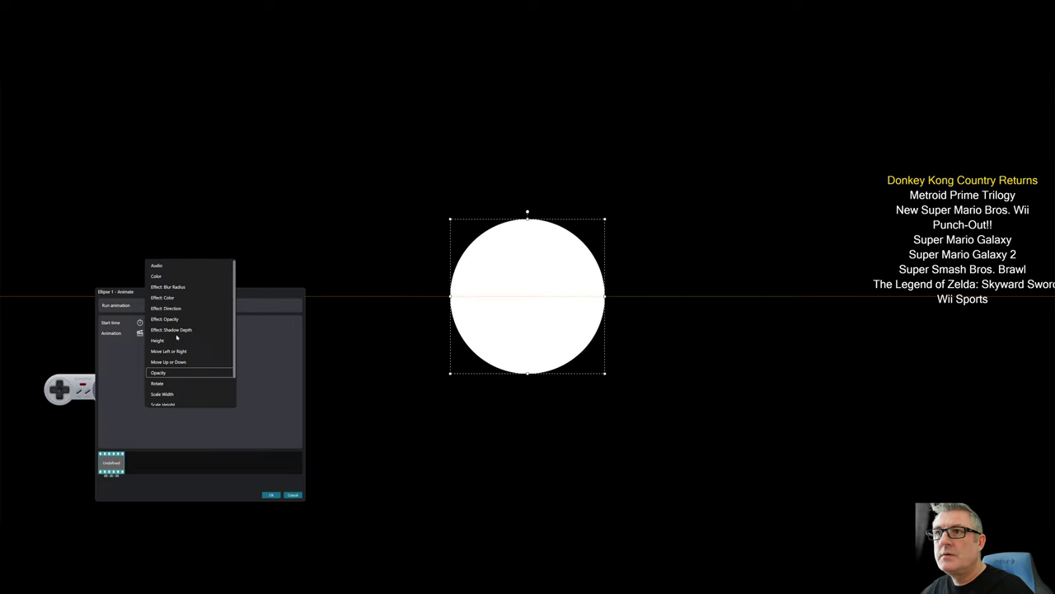
left_click(161, 309)
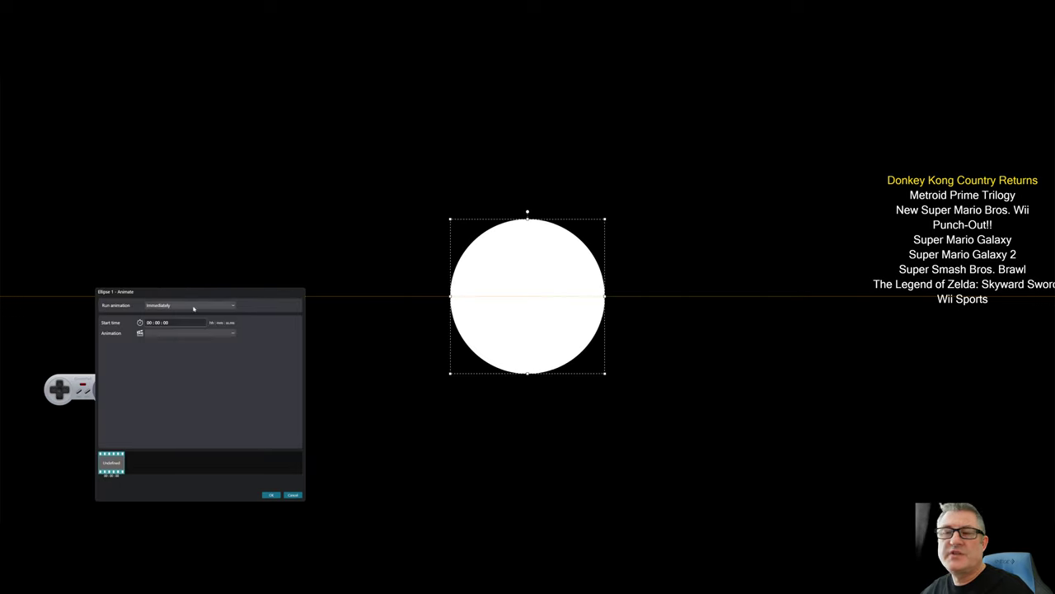
left_click_drag(196, 291, 236, 231)
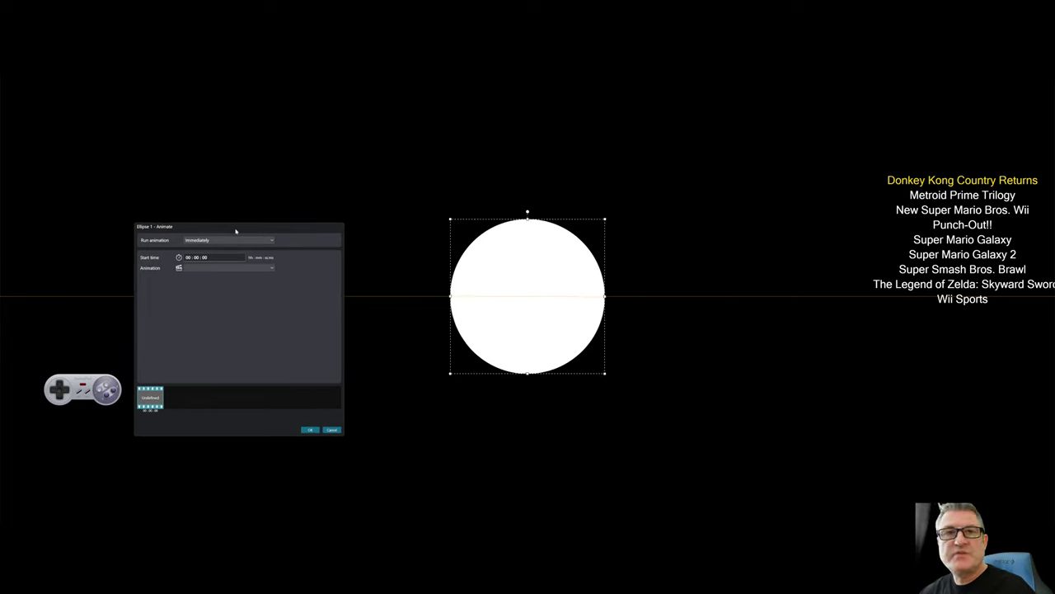
left_click(221, 269)
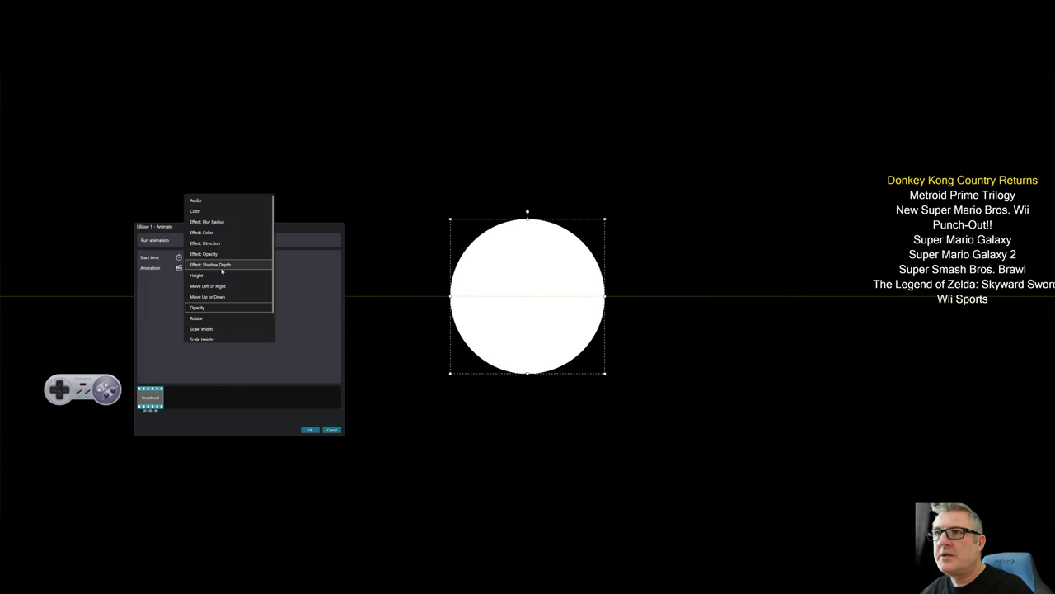
left_click(219, 223)
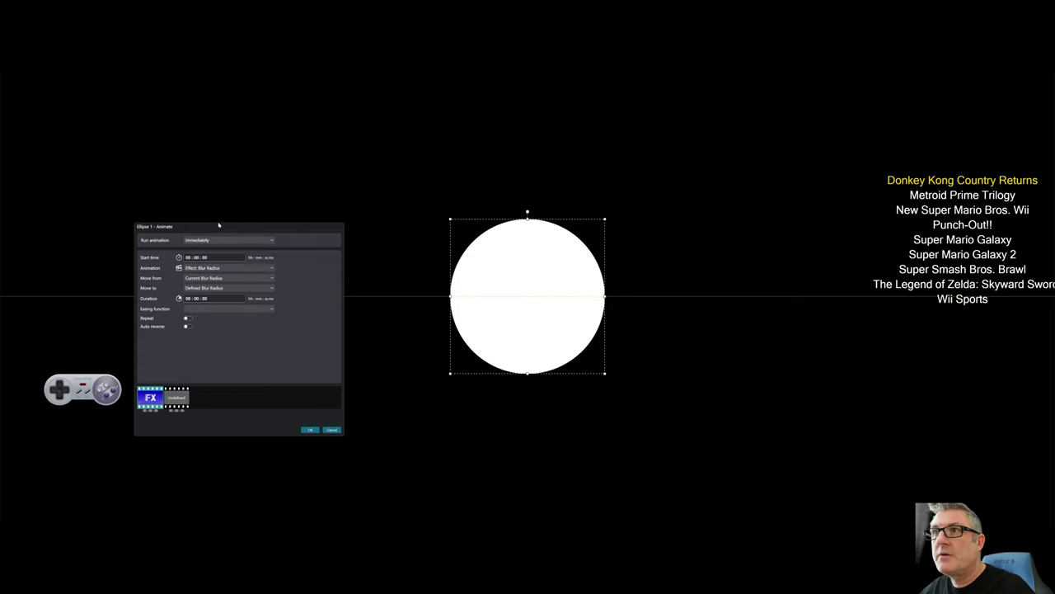
Step: Animate the blur radius from 0 to 99 over 2 seconds, repeating and auto-reversing
left_click(215, 279)
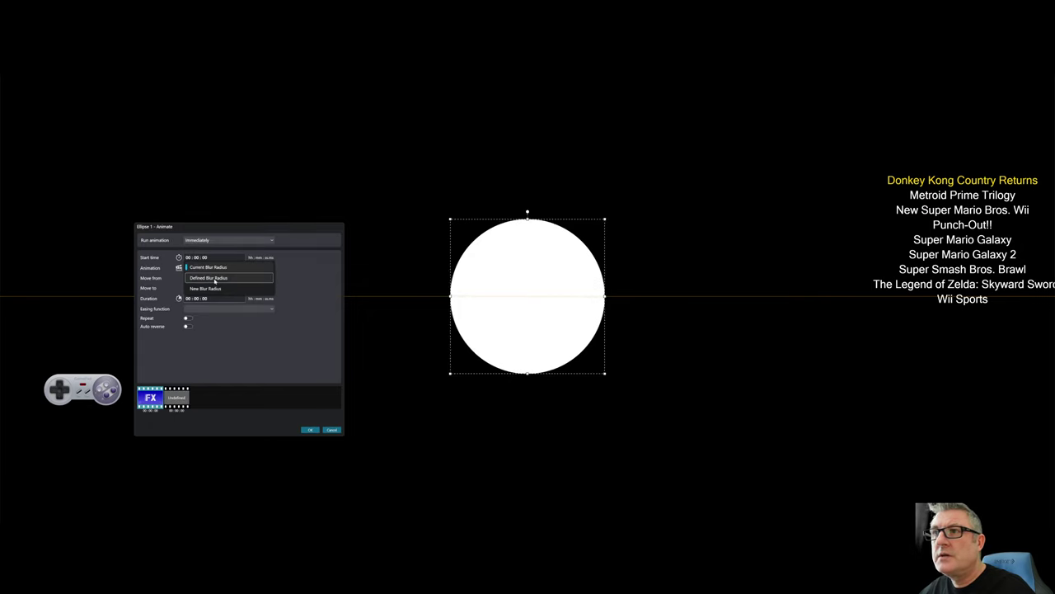
left_click(220, 288)
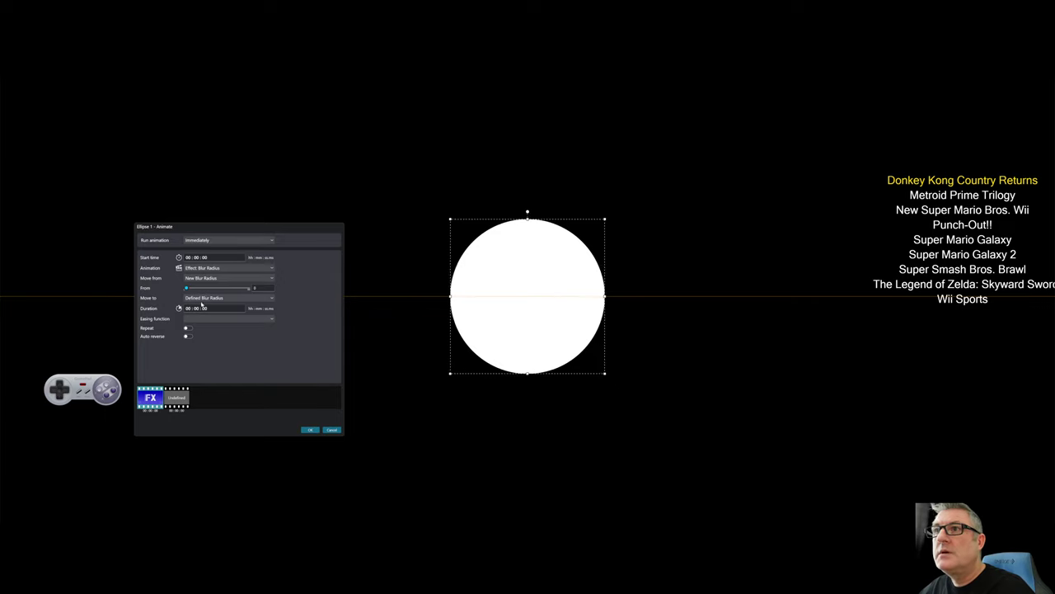
left_click(206, 298)
left_click(200, 305)
left_click_drag(188, 307, 247, 308)
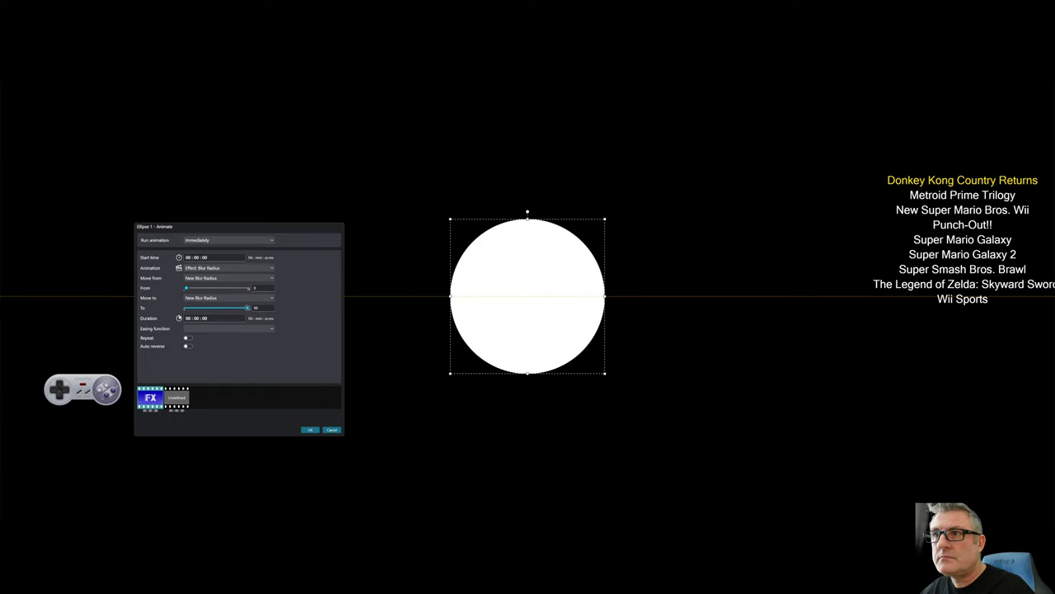
type("2")
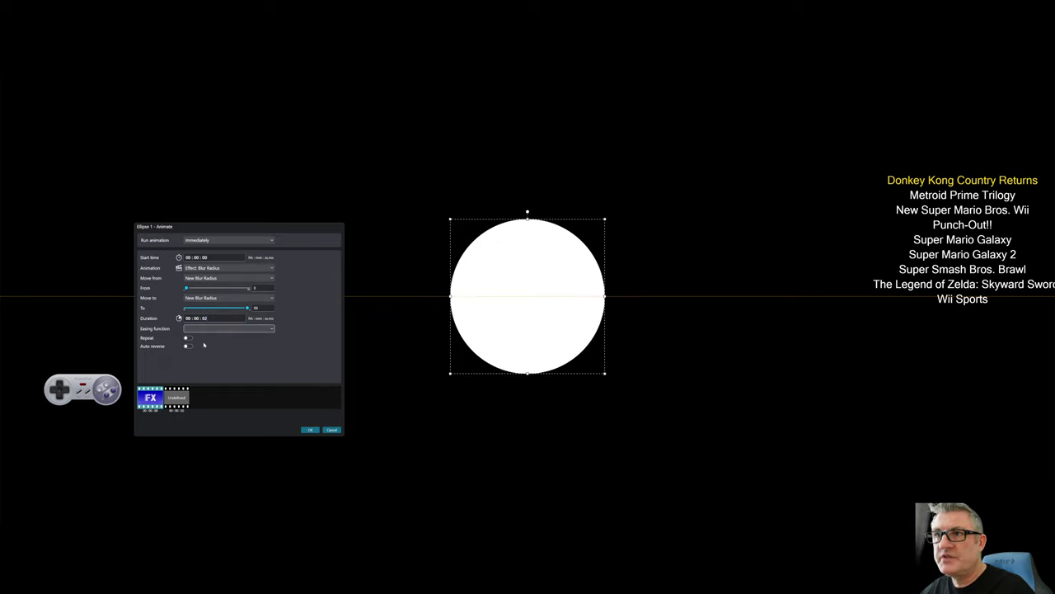
left_click(188, 338)
left_click(188, 346)
left_click(308, 431)
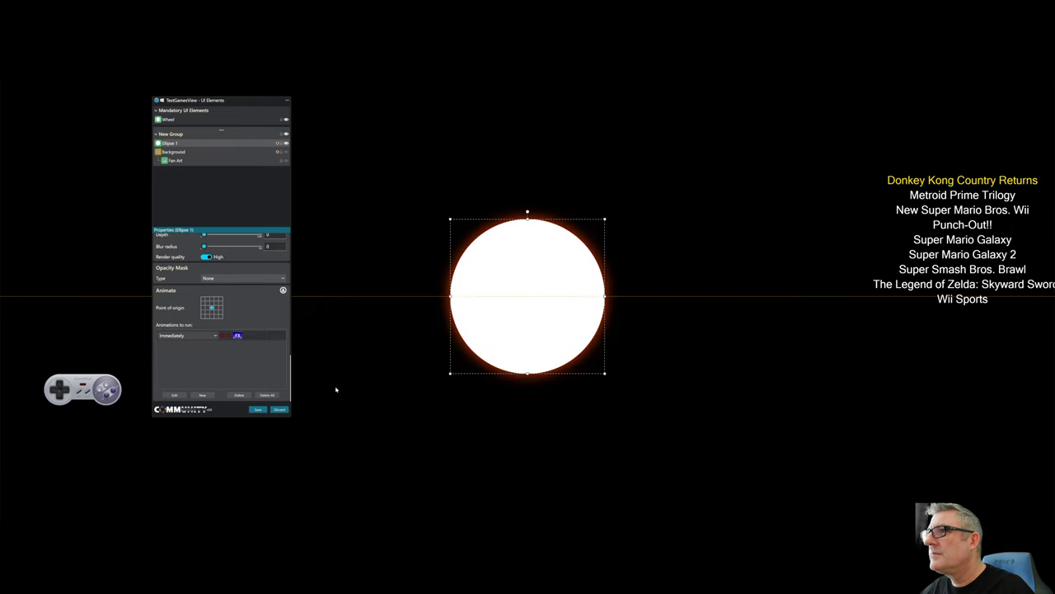
Step: Switch Ellipse 1's drop-shadow colour from orange to green
scroll(224, 306, "up", 4)
left_click(230, 284)
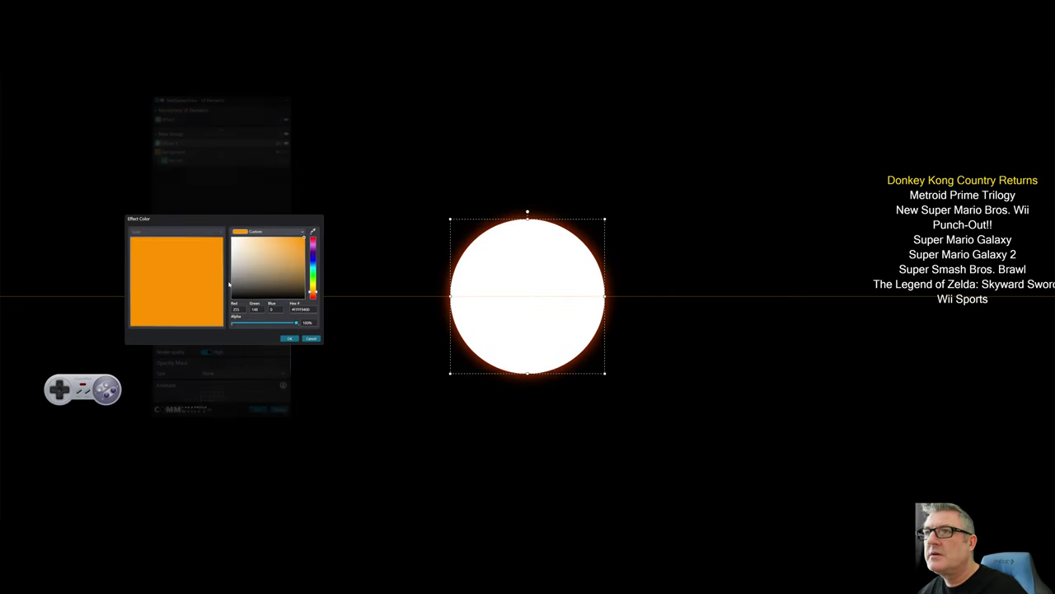
left_click(313, 273)
left_click(290, 338)
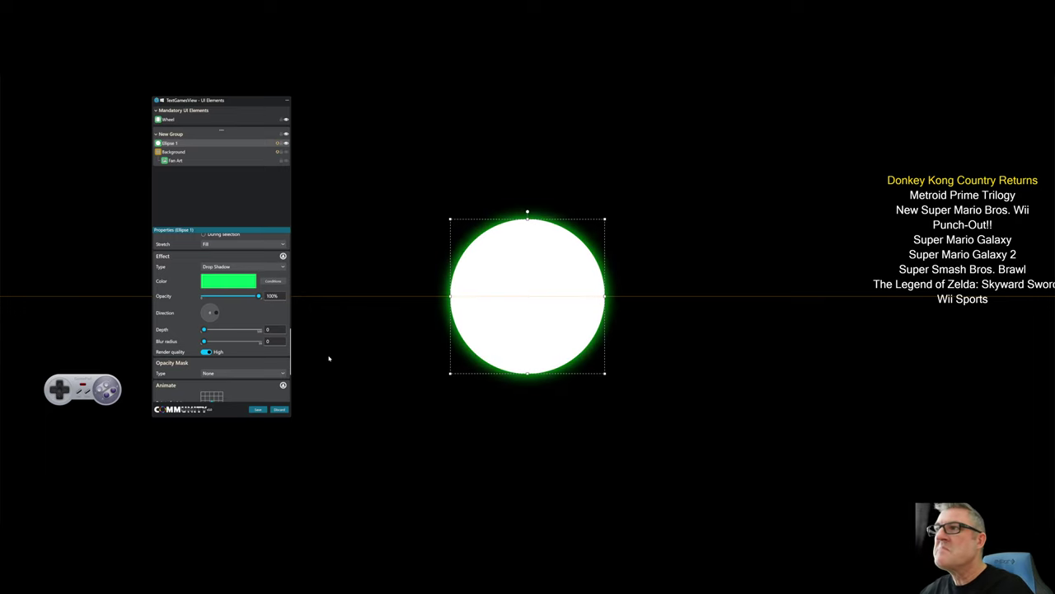
left_click_drag(244, 105, 261, 130)
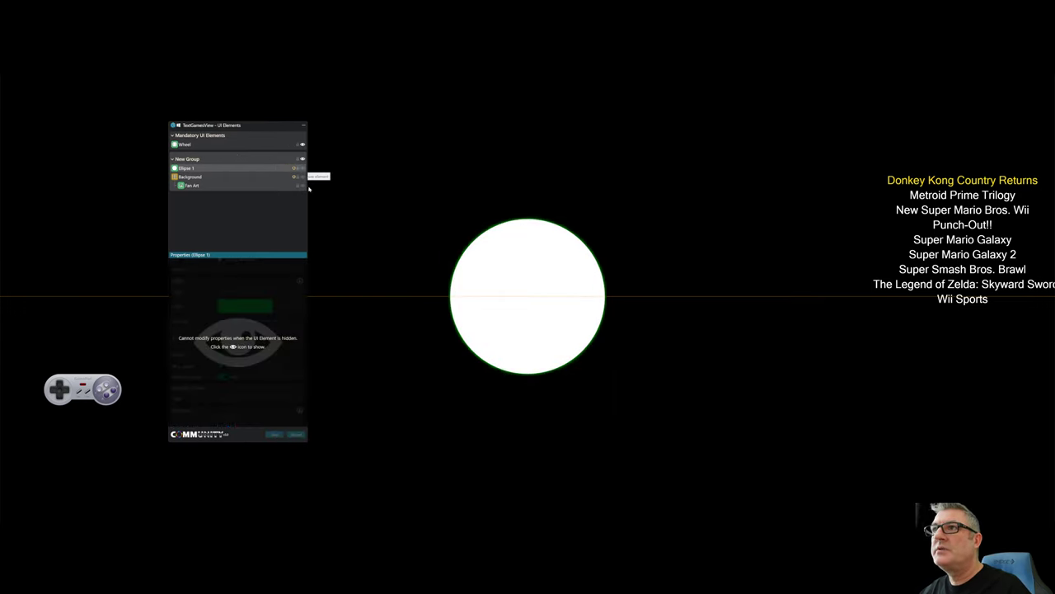
Step: Add Rectangle 1 to New Group with a Drop Shadow effect
left_click(237, 155)
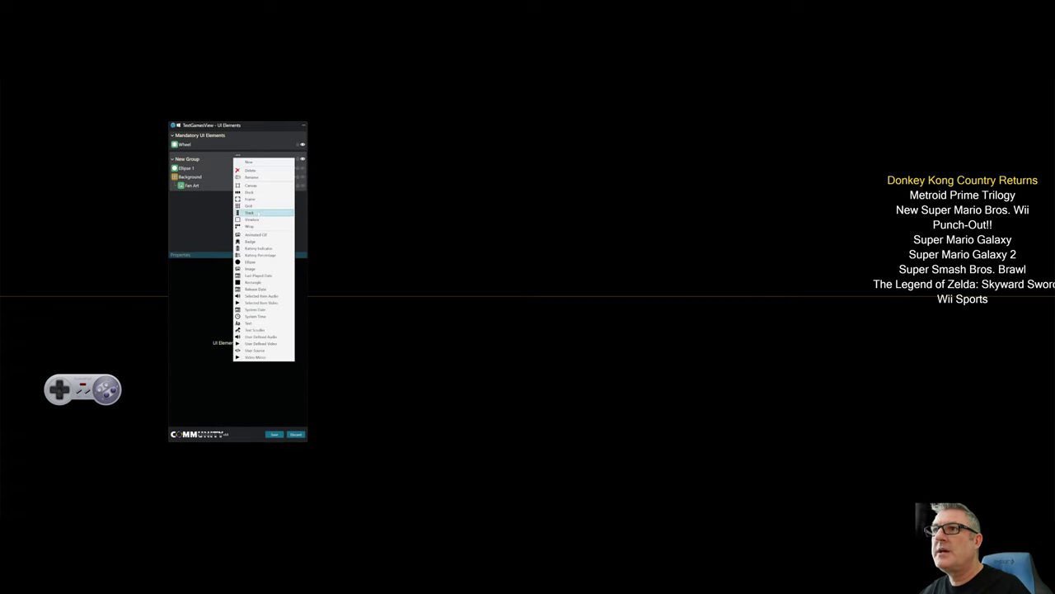
left_click(253, 282)
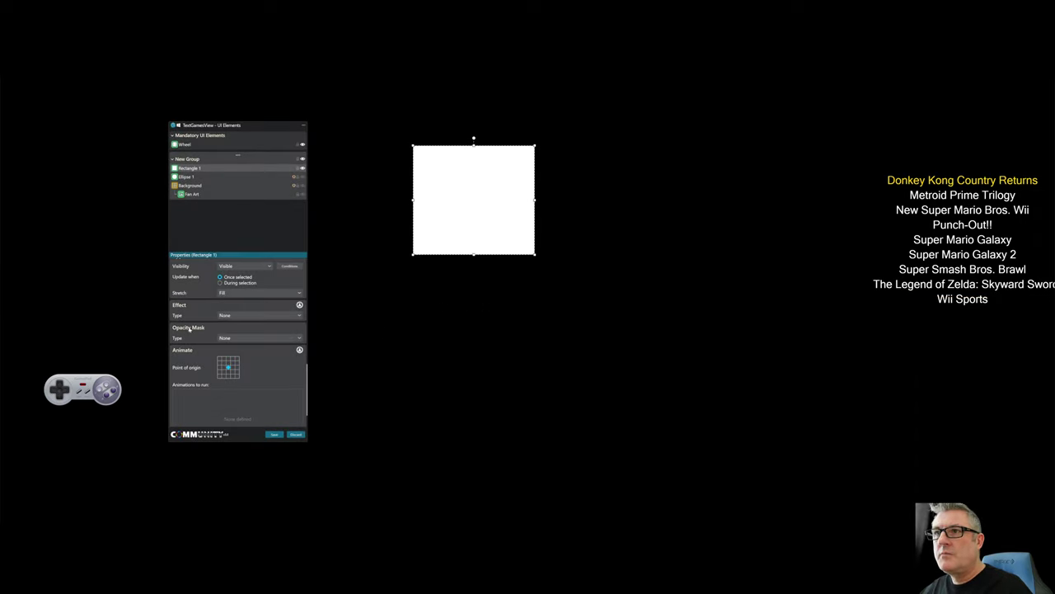
left_click(296, 317)
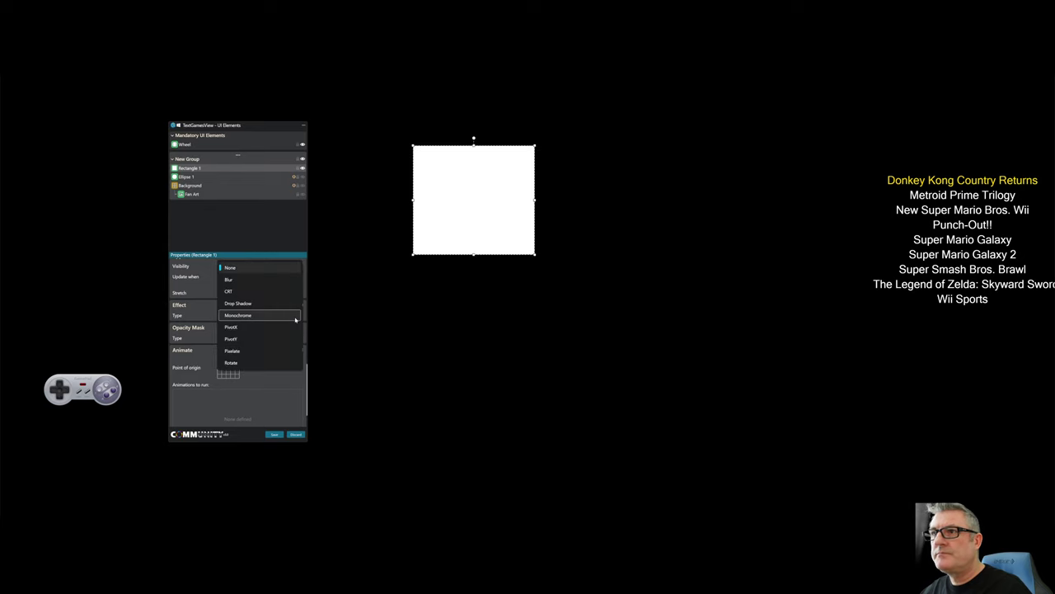
left_click(238, 304)
Step: Apply the Shadow - Bottom Left preset and colour the rectangle's shadow yellow
left_click(299, 305)
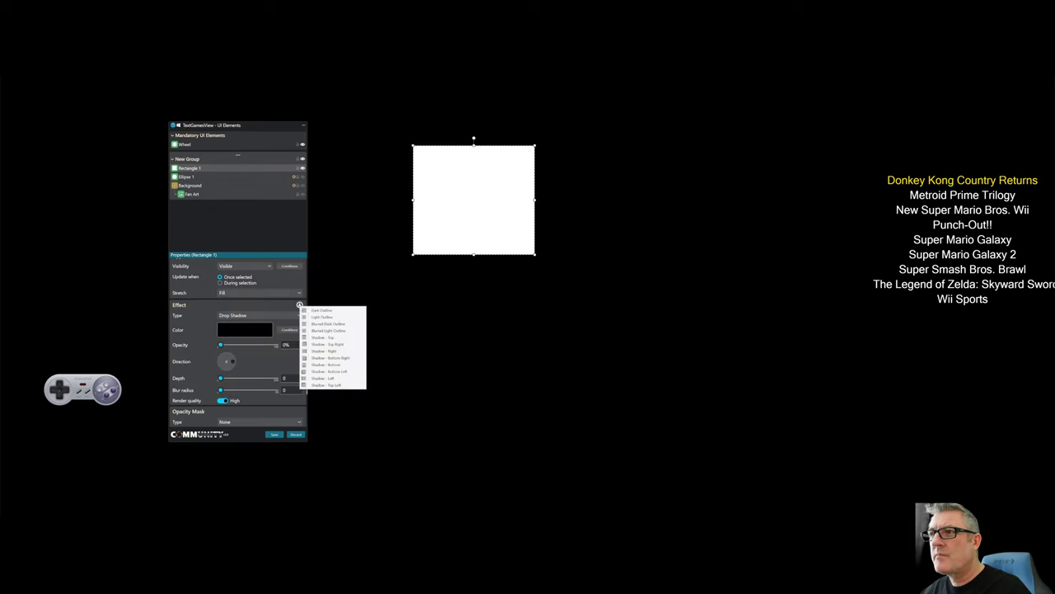
left_click(329, 371)
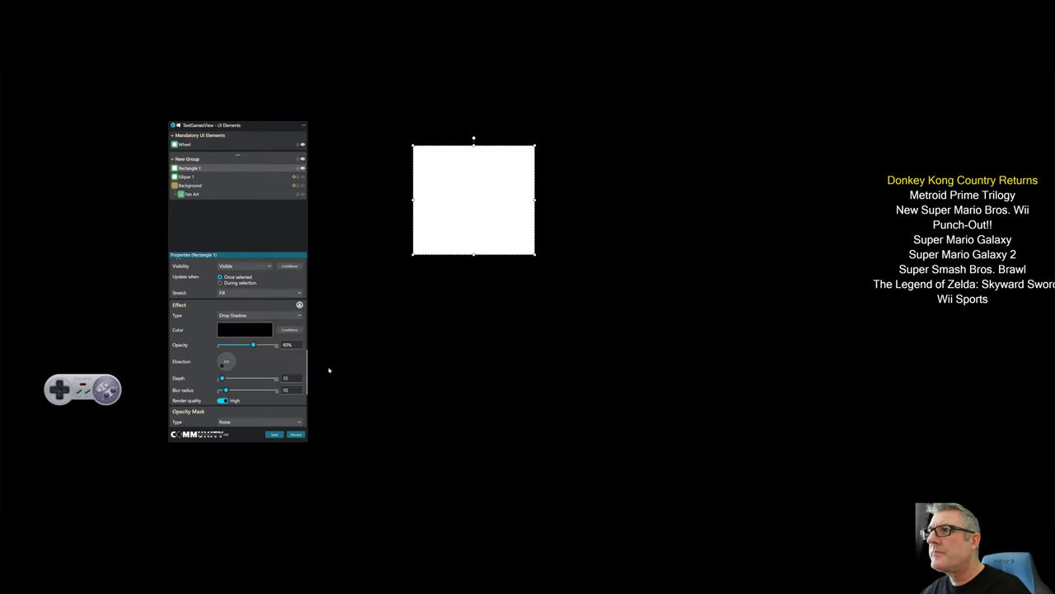
left_click(254, 333)
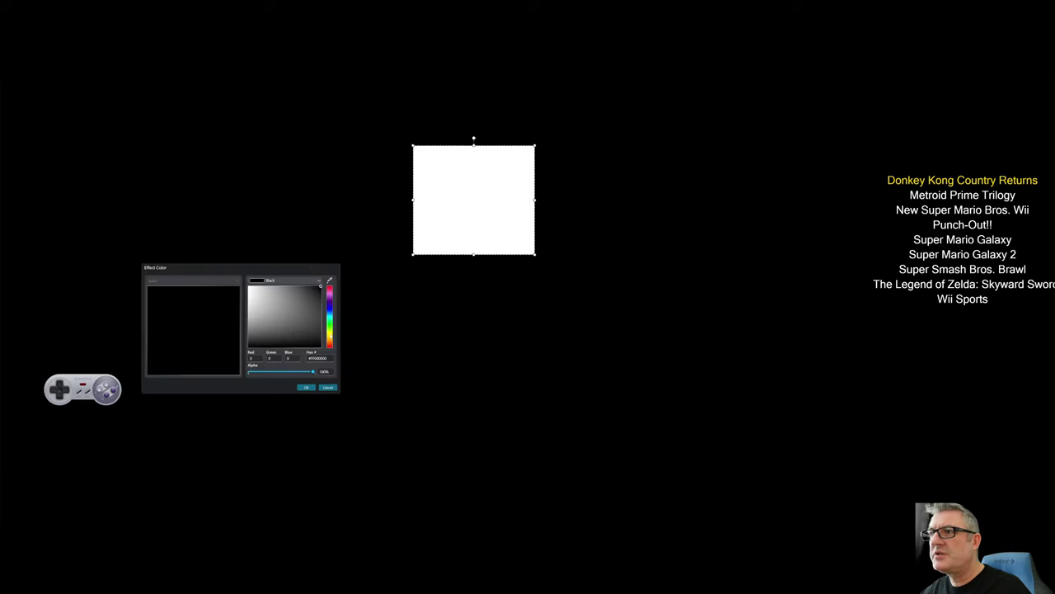
left_click(329, 334)
left_click(305, 387)
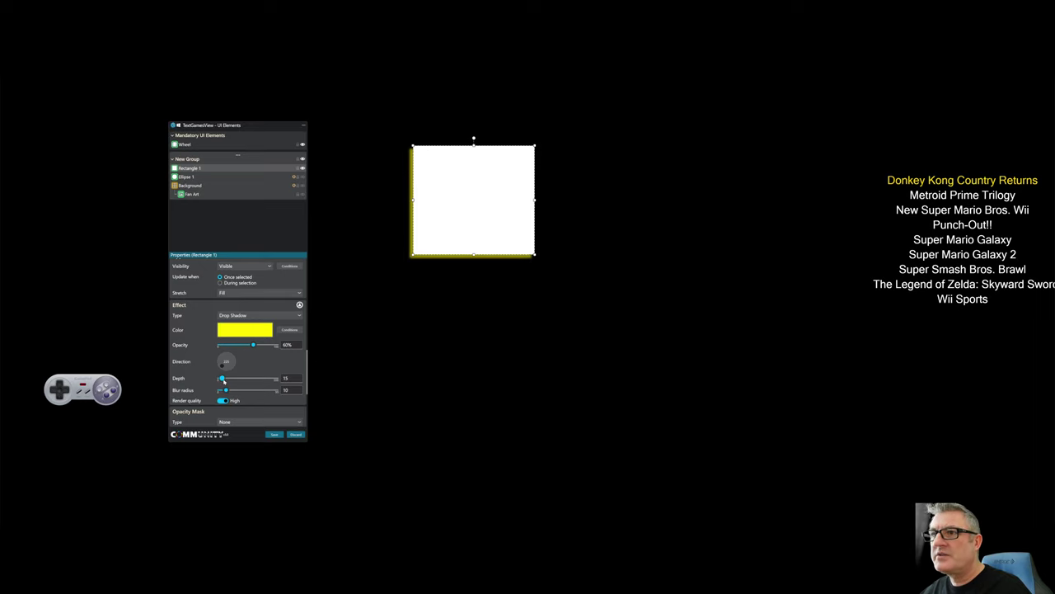
Step: Set the rectangle's shadow depth to 37.70 and slightly nudge its direction
mouse_move(222, 378)
left_mouse_down()
mouse_move(260, 378)
mouse_move(219, 378)
left_mouse_up()
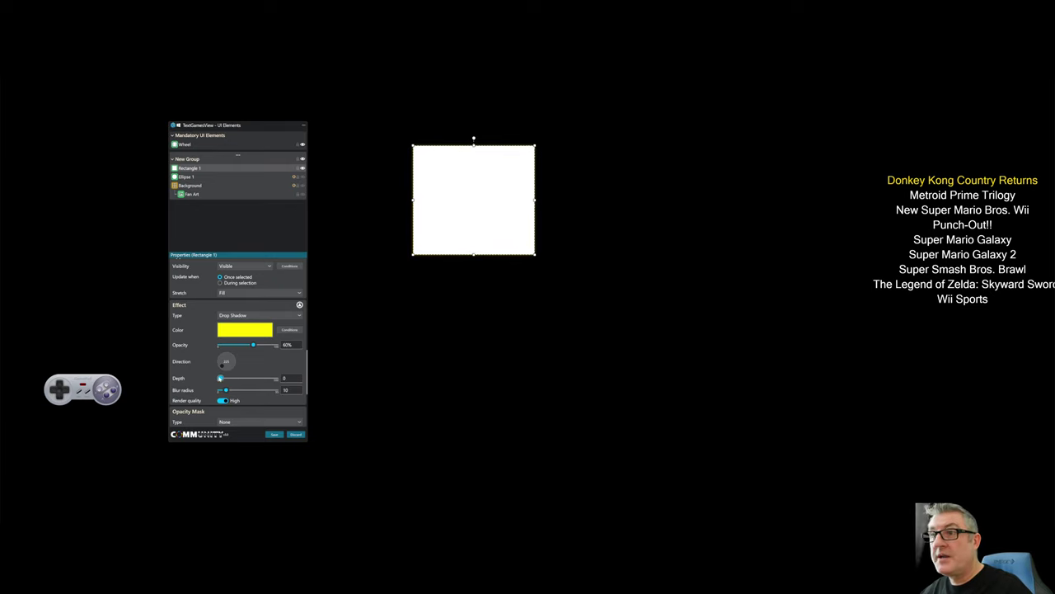
mouse_move(222, 378)
left_mouse_down()
mouse_move(235, 377)
mouse_move(219, 377)
left_mouse_up()
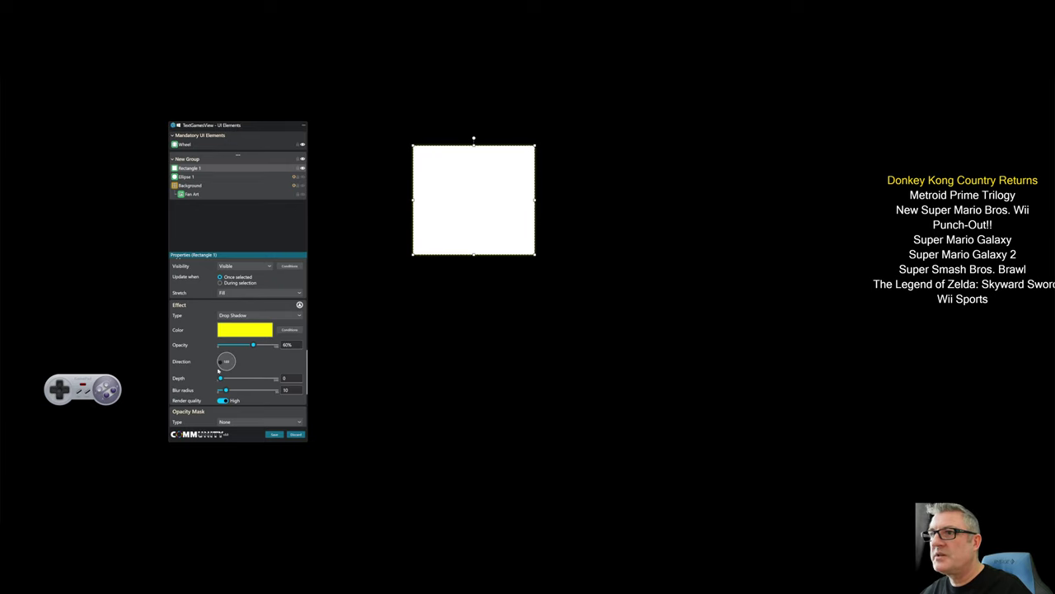
mouse_move(220, 378)
left_mouse_down()
mouse_move(230, 356)
mouse_move(235, 367)
mouse_move(223, 365)
left_mouse_up()
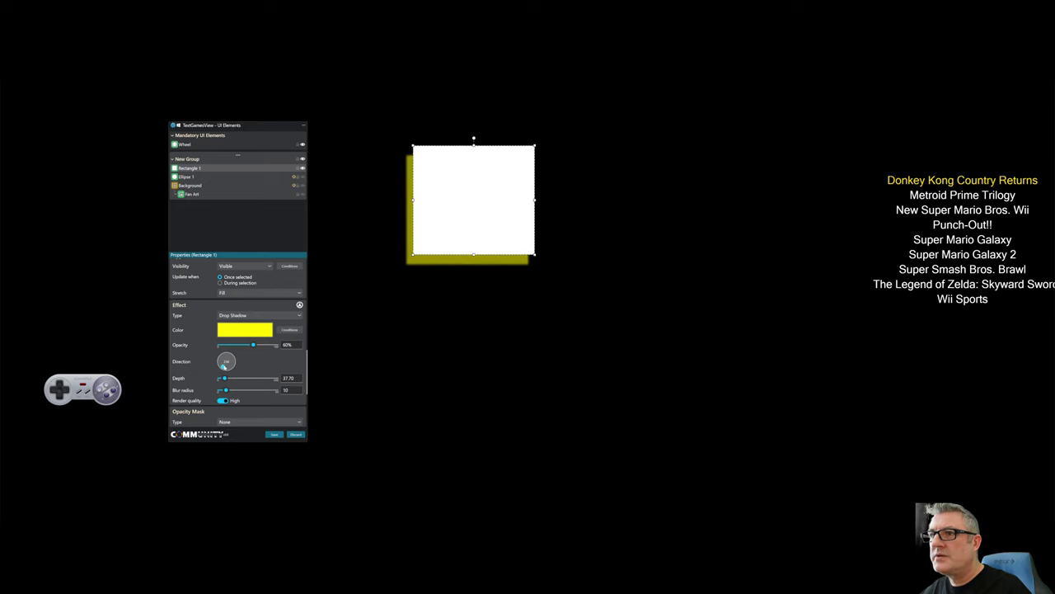
left_click_drag(224, 365, 222, 367)
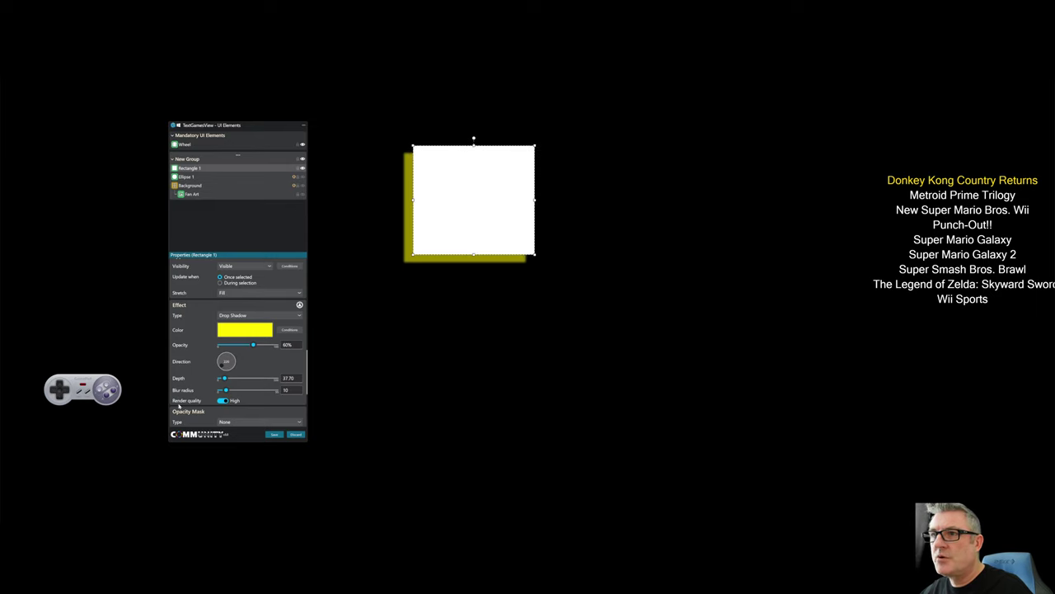
scroll(198, 363, "down", 5)
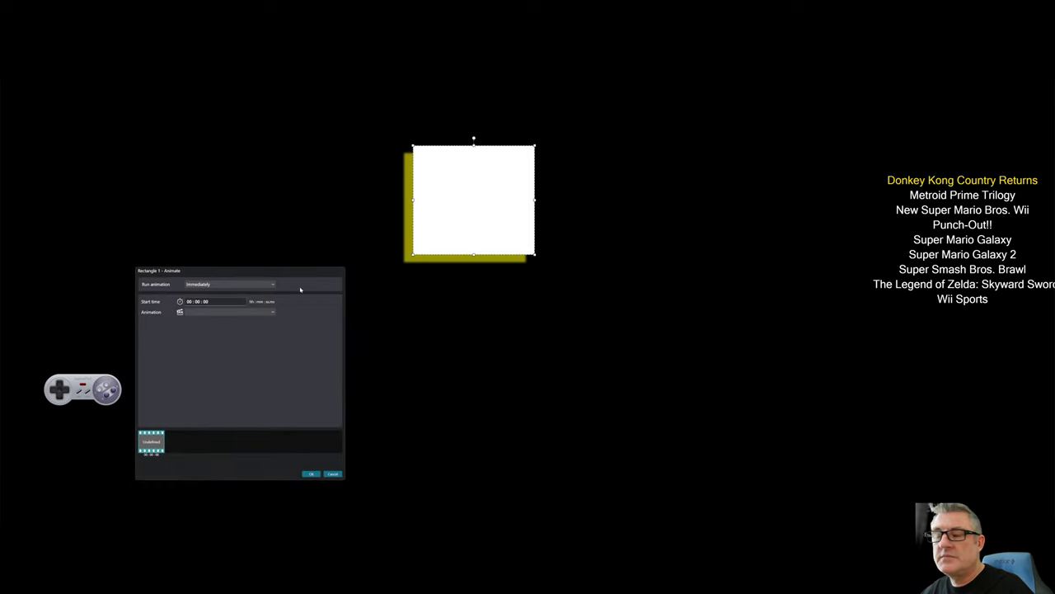
Step: Animate the rectangle's shadow direction to a new angle over 2 seconds, repeating
left_click(218, 313)
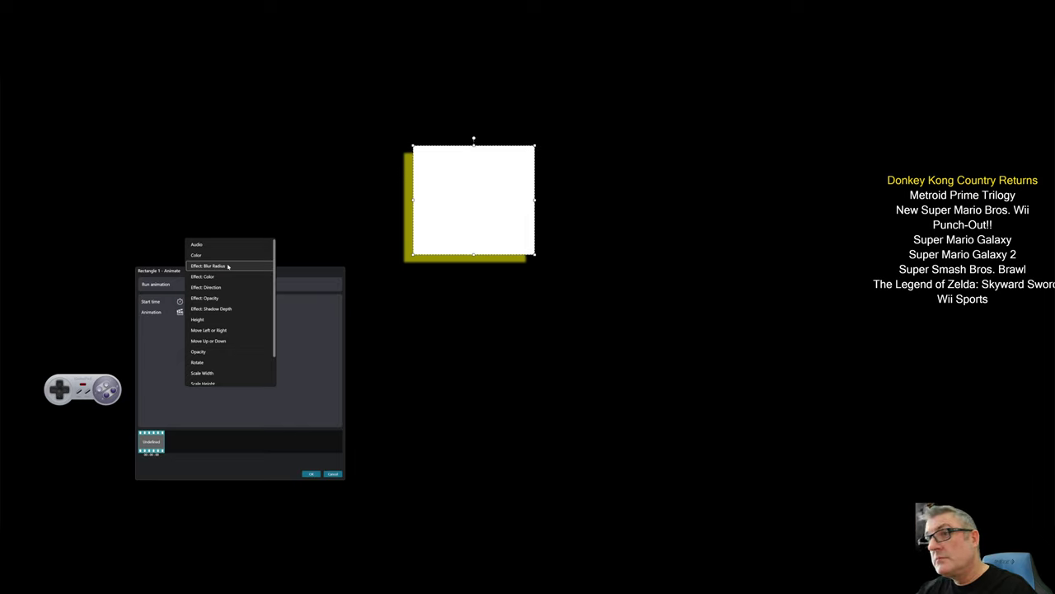
left_click(210, 287)
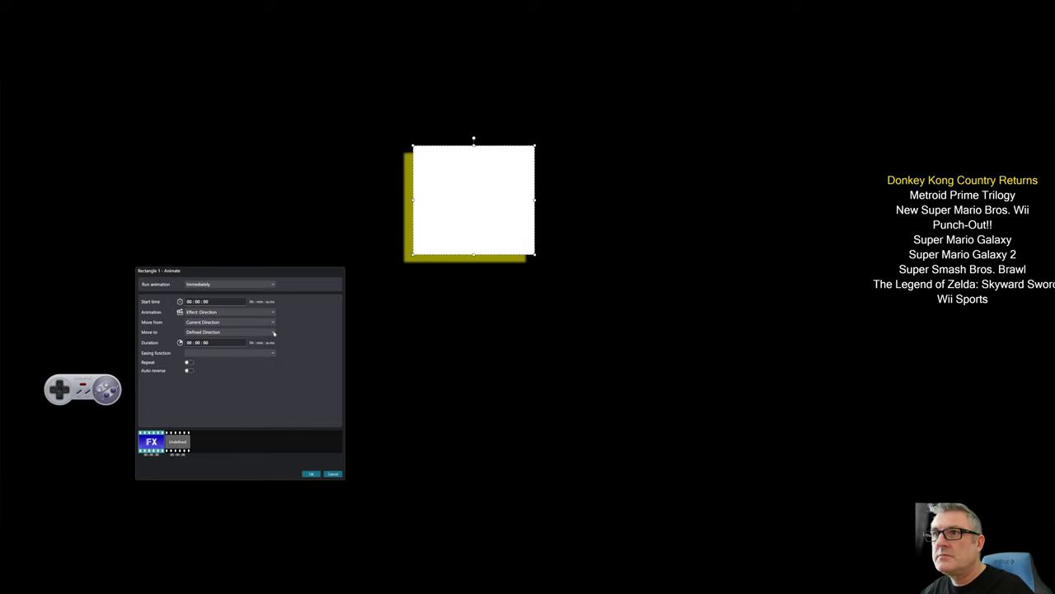
left_click(214, 332)
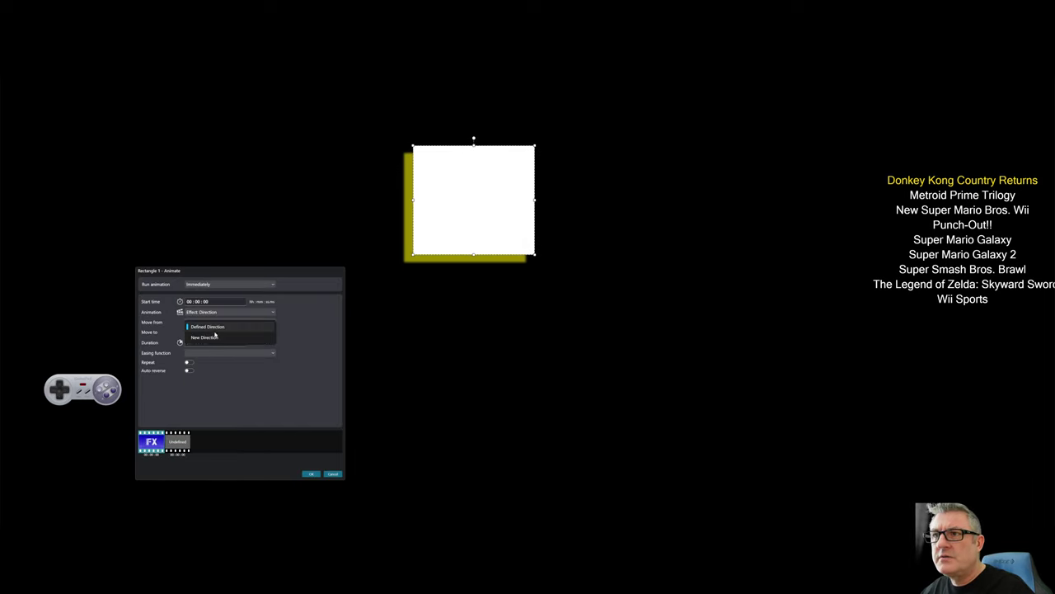
left_click(212, 338)
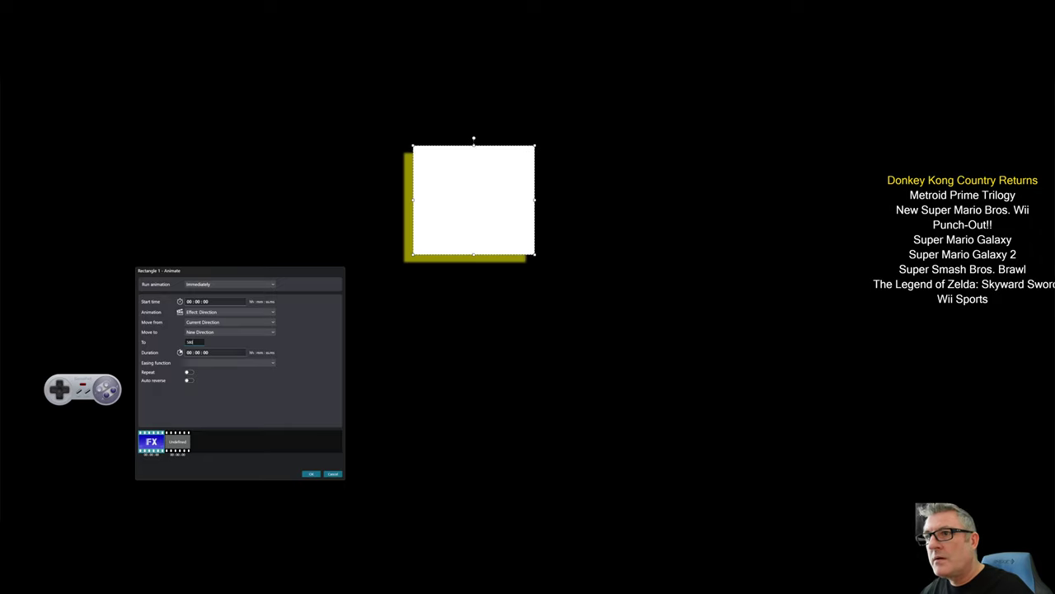
left_click(204, 352)
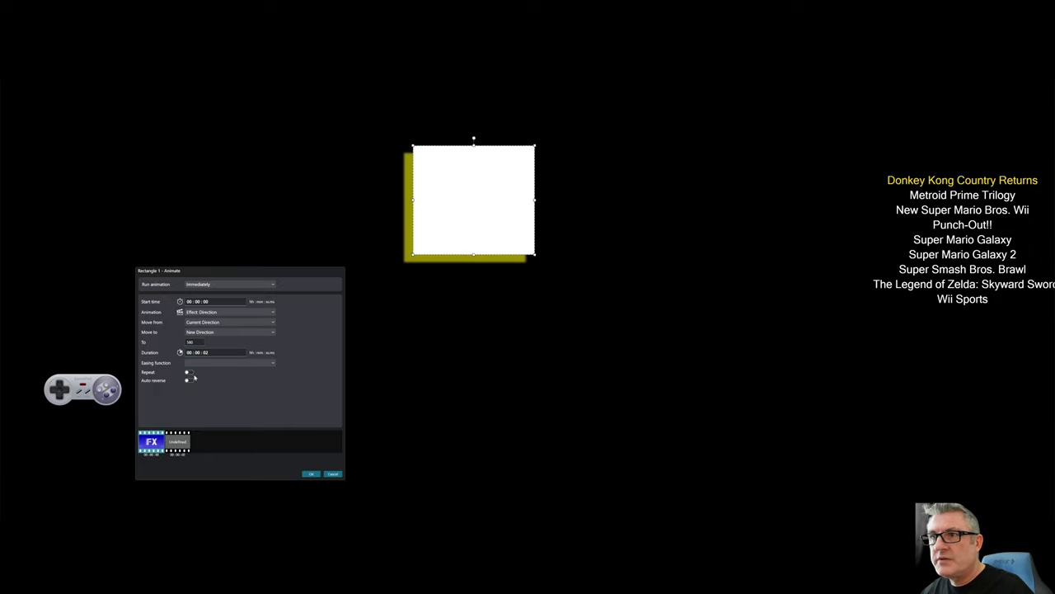
left_click(189, 372)
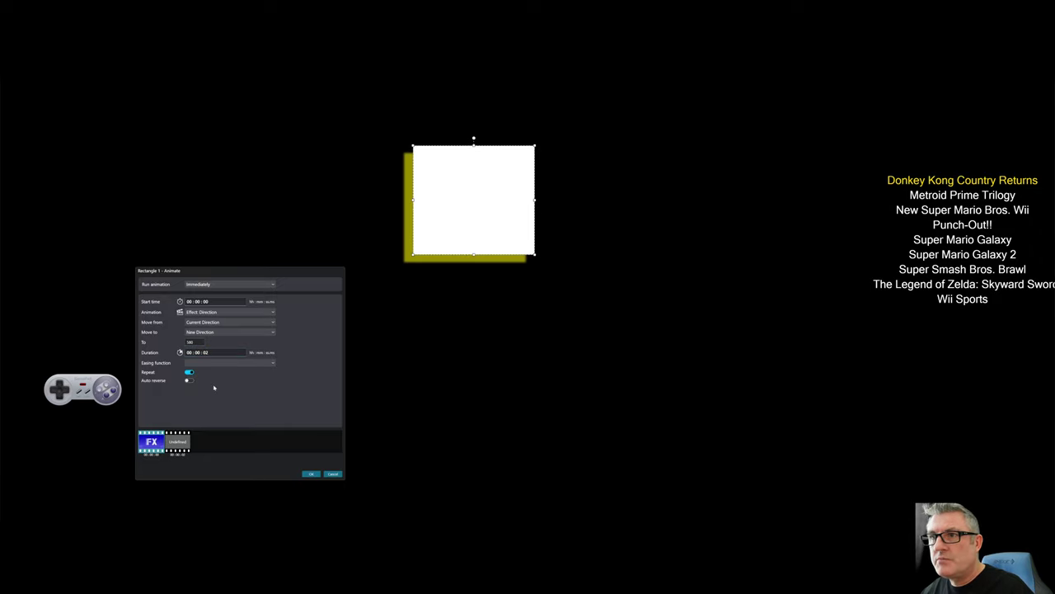
left_click(317, 474)
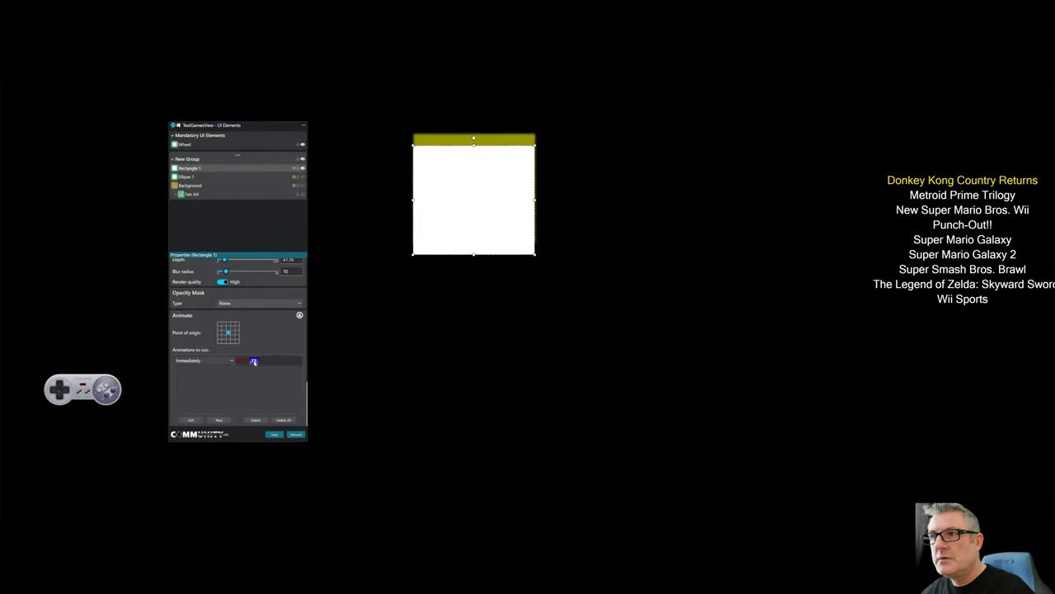
Step: Add a 00:00:00-start animation moving Effect: Shadow Depth to a new value over 2 seconds
left_click(254, 361)
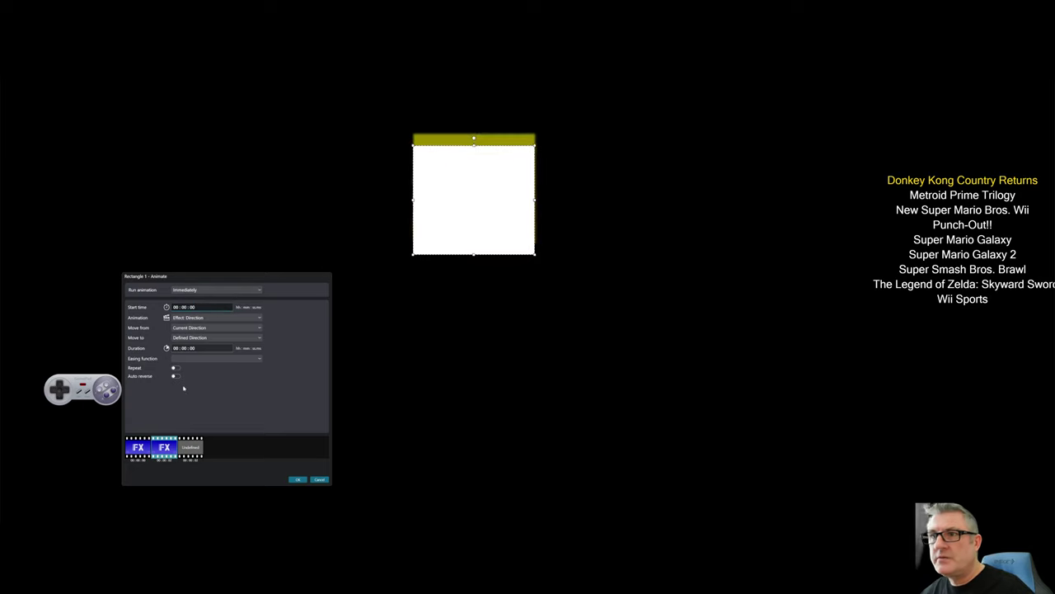
key("BackSpace")
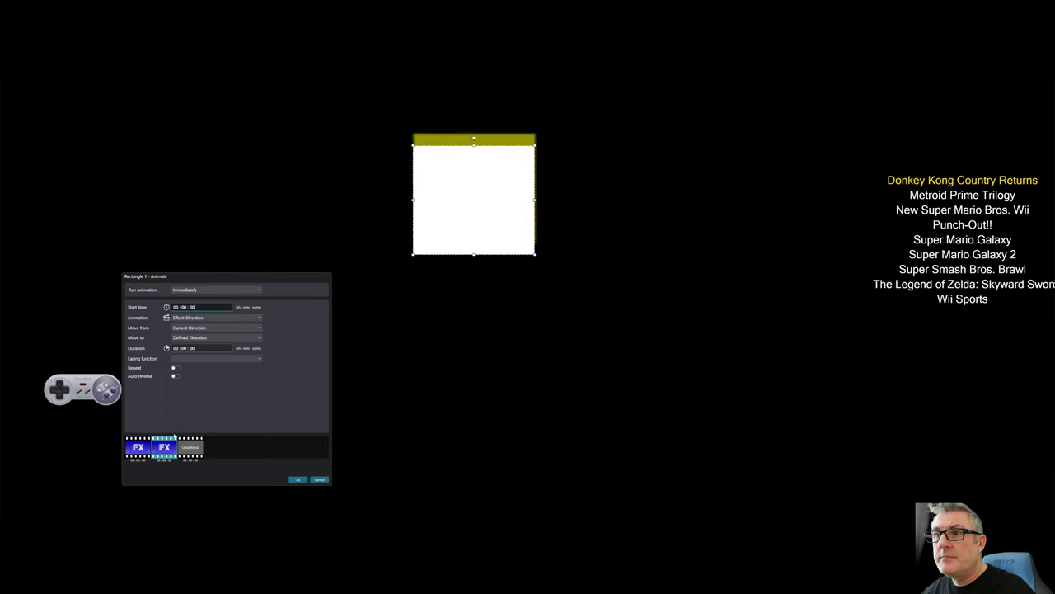
left_click(202, 317)
left_click(200, 319)
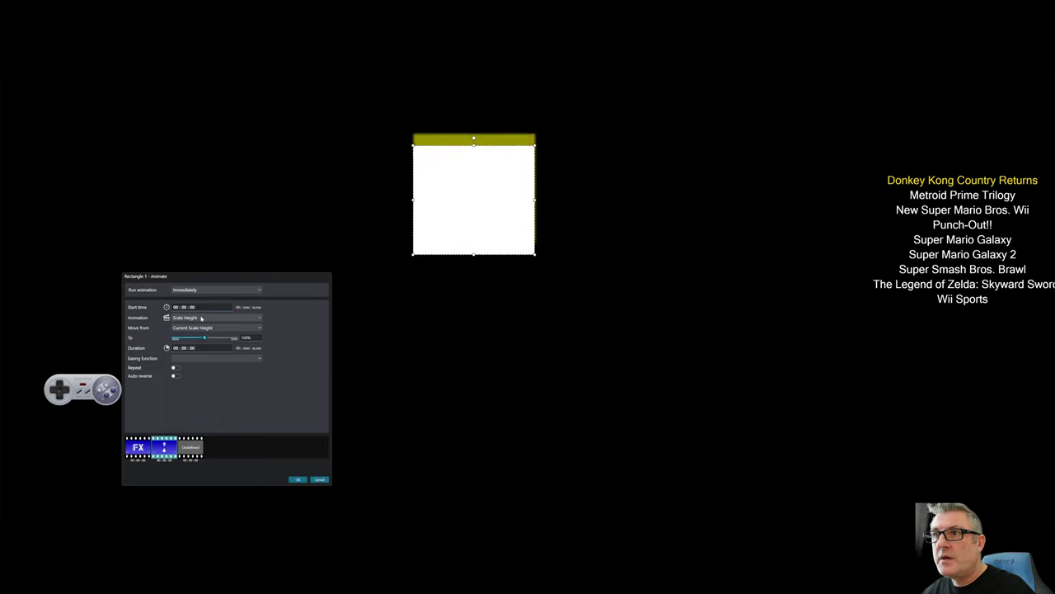
left_click(202, 318)
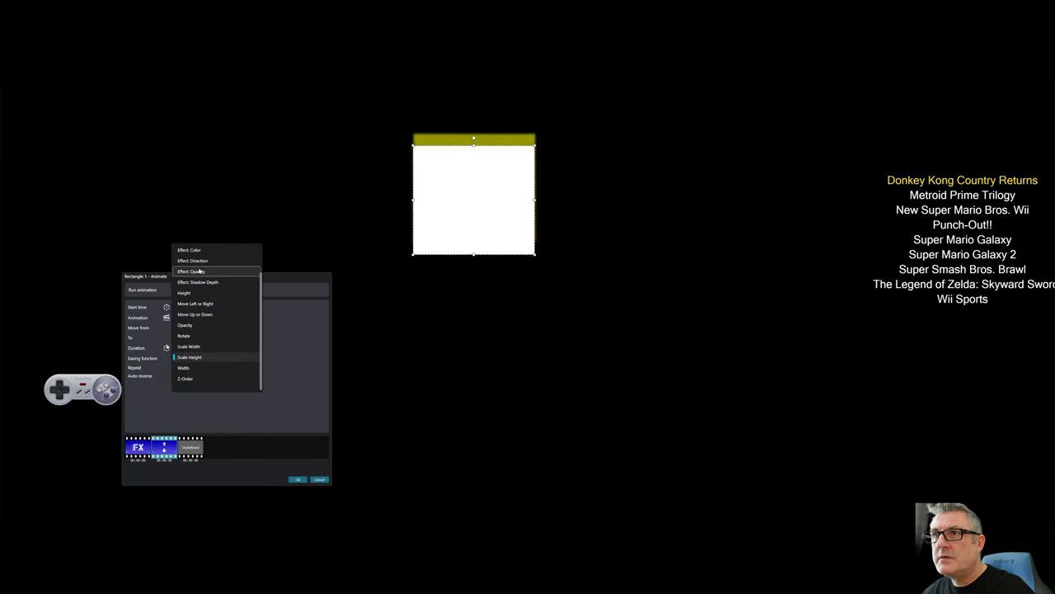
left_click(198, 282)
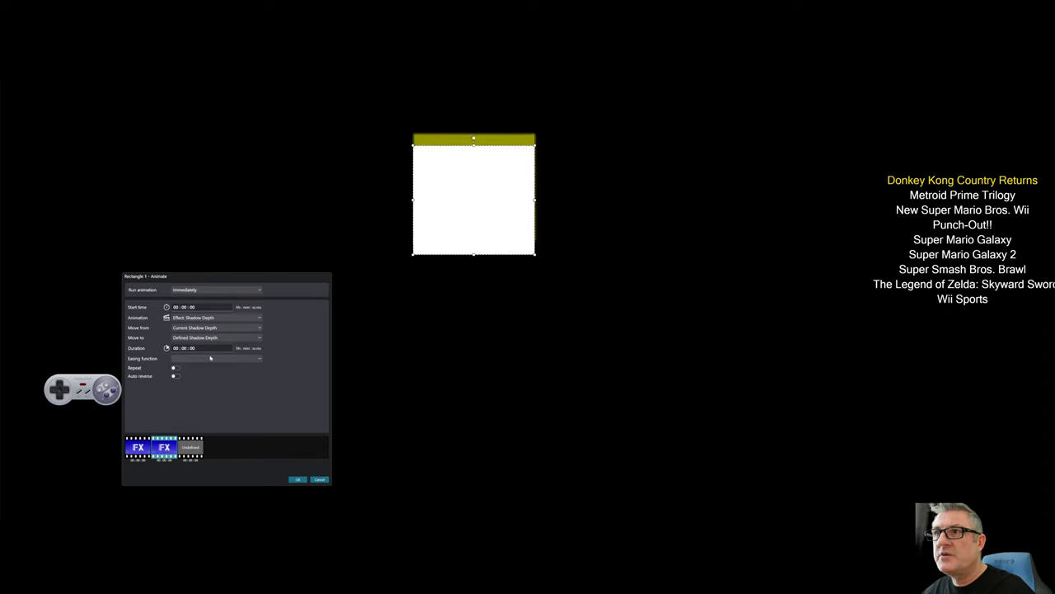
left_click(204, 337)
left_click(199, 347)
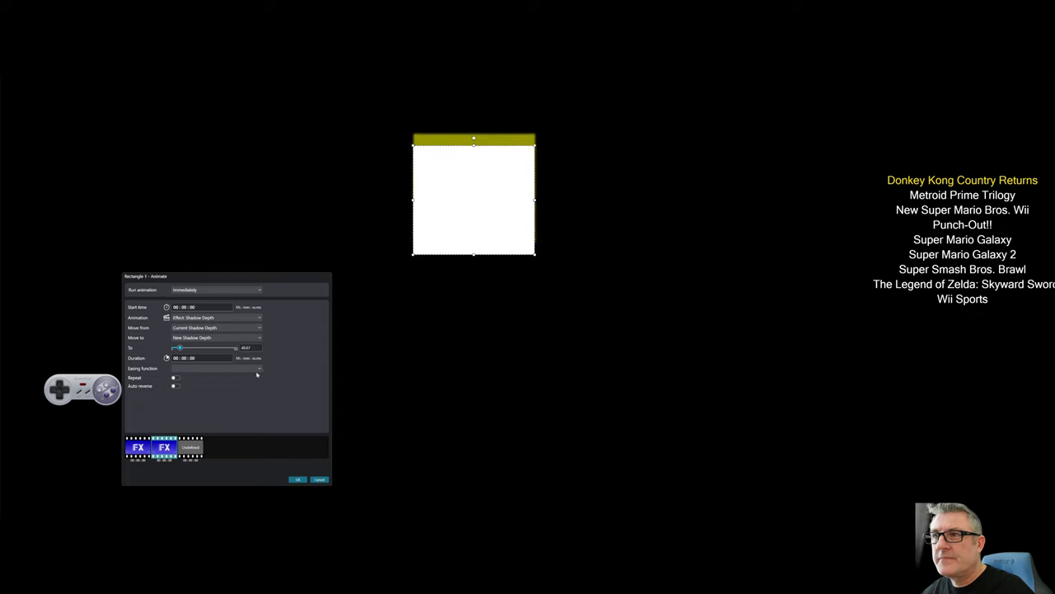
type("2")
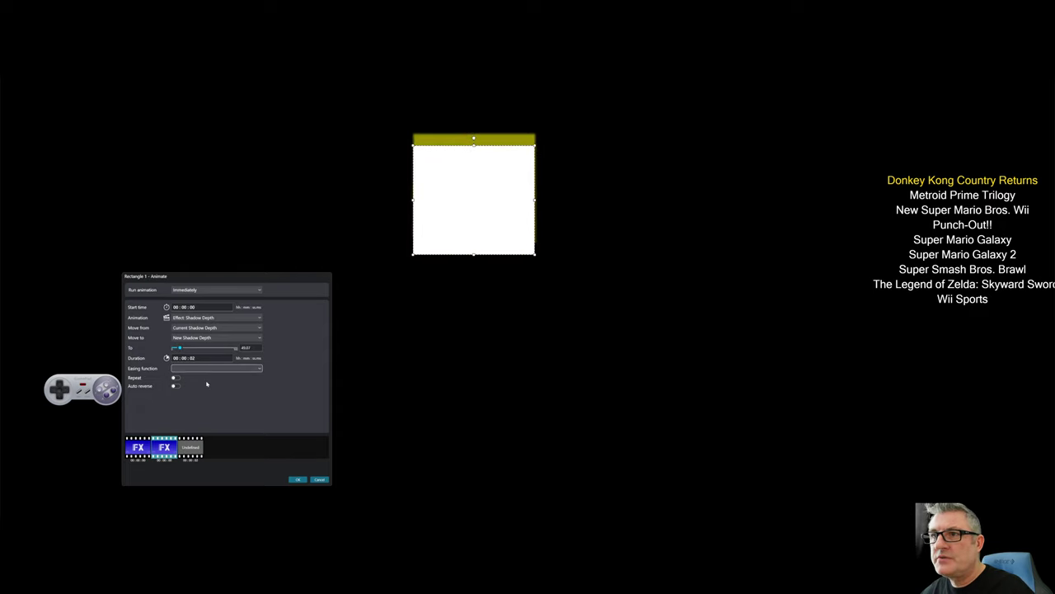
left_click(293, 479)
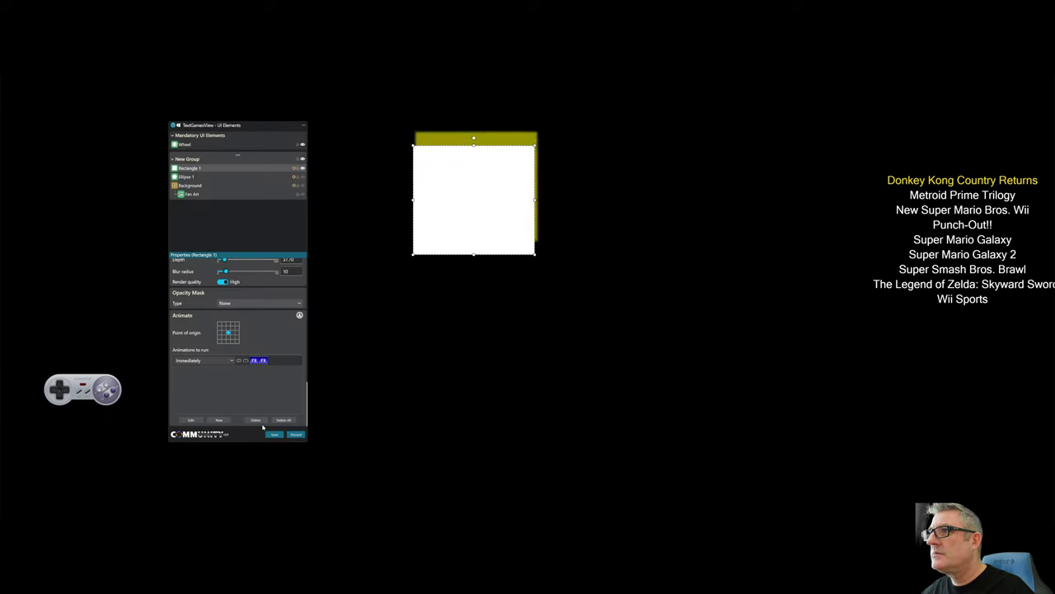
Step: Raise the shadow-depth animation's target value to about 147
double_click(262, 361)
left_click(173, 448)
left_click_drag(179, 347, 191, 347)
left_click(297, 478)
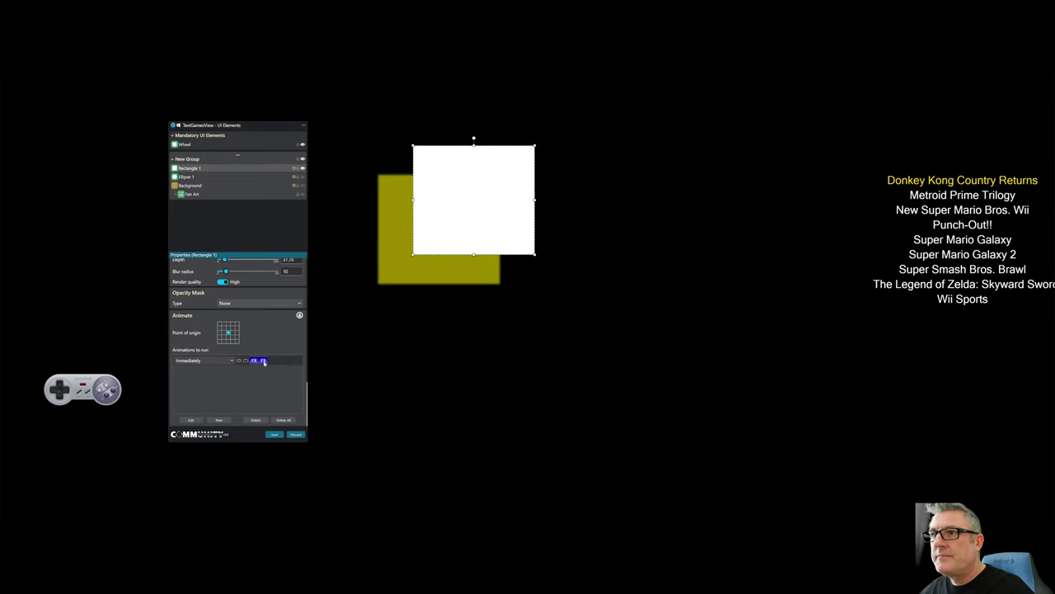
Step: Turn on Auto reverse for the shadow-depth animation
double_click(264, 361)
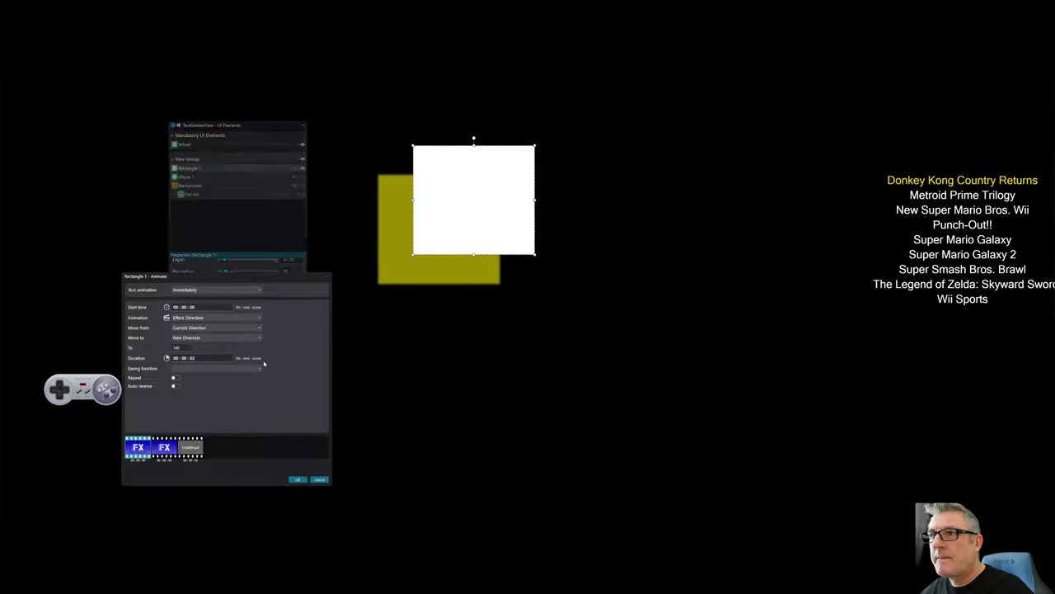
left_click(155, 440)
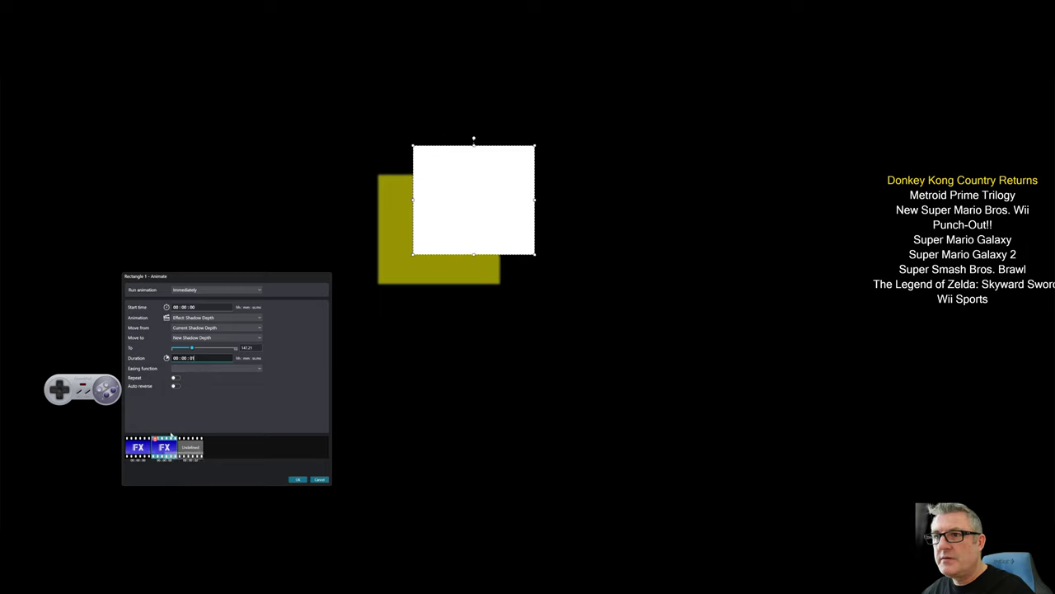
left_click(175, 385)
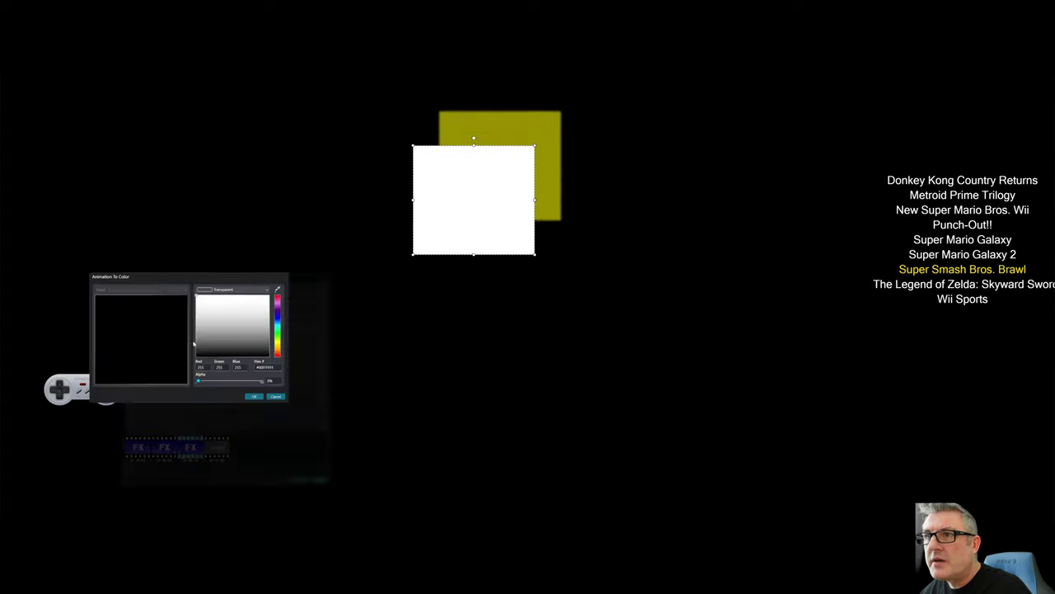
Step: Choose an opaque pink target colour for Rectangle 1's shadow animation and save the animation
left_click(278, 303)
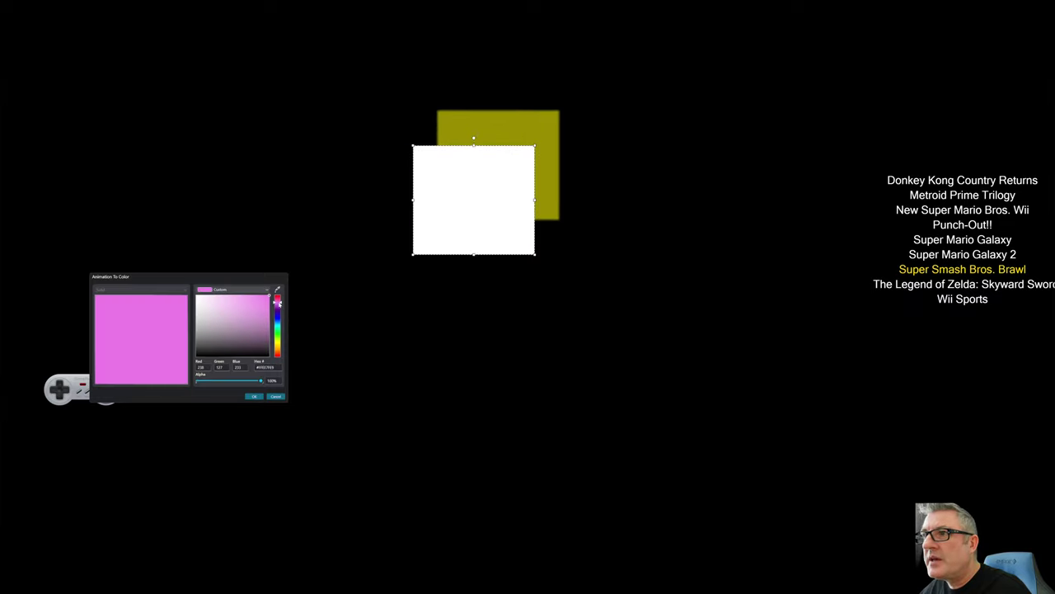
left_click(254, 397)
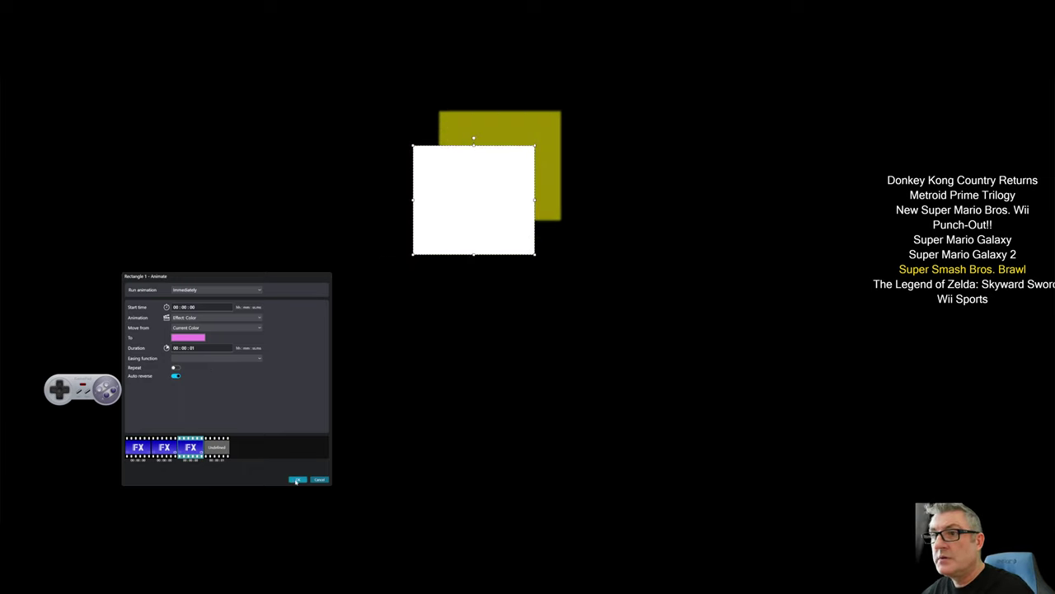
left_click(296, 480)
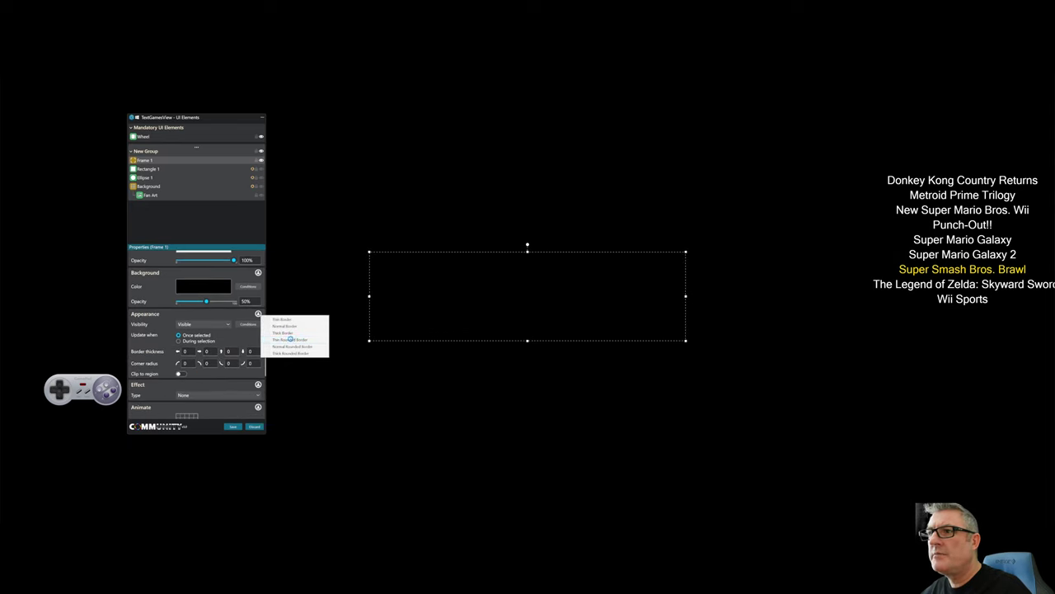
Step: Give Frame 1 the thicker rounded white border preset, 6 thick with corner radius 16
left_click(289, 339)
left_click(258, 314)
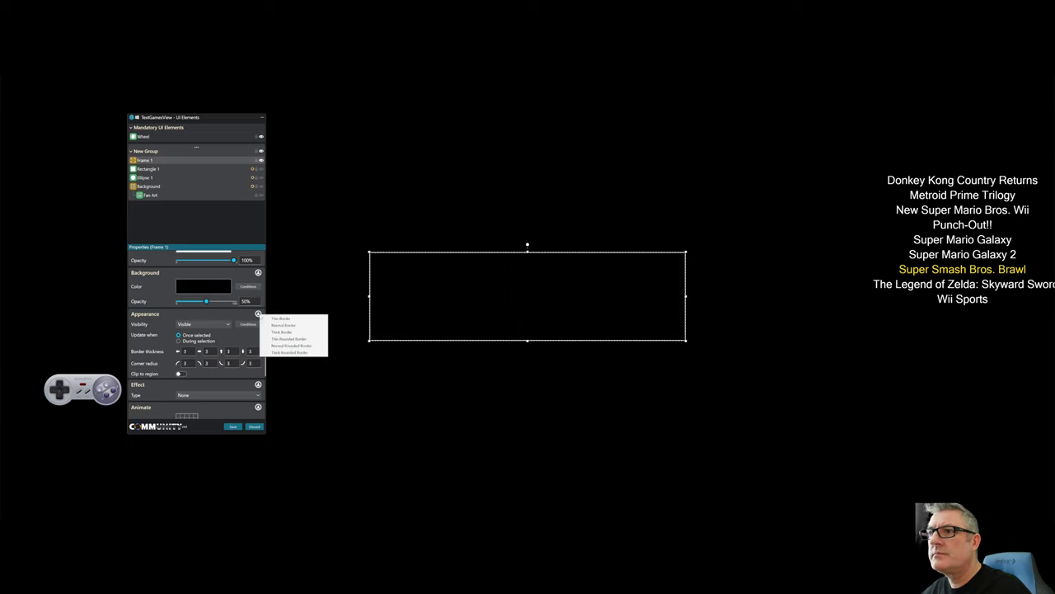
left_click(273, 345)
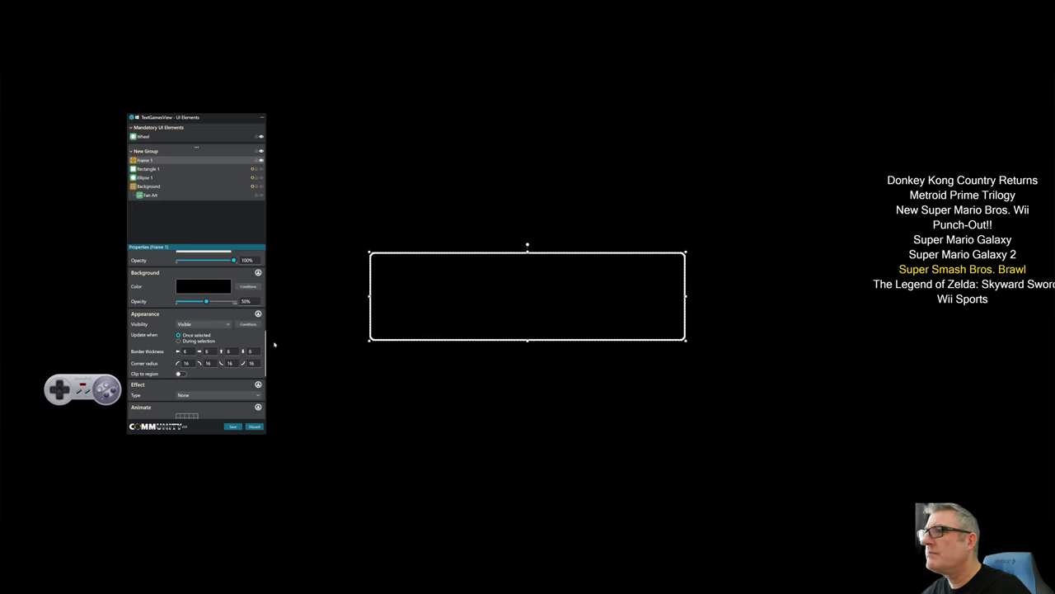
left_click(196, 146)
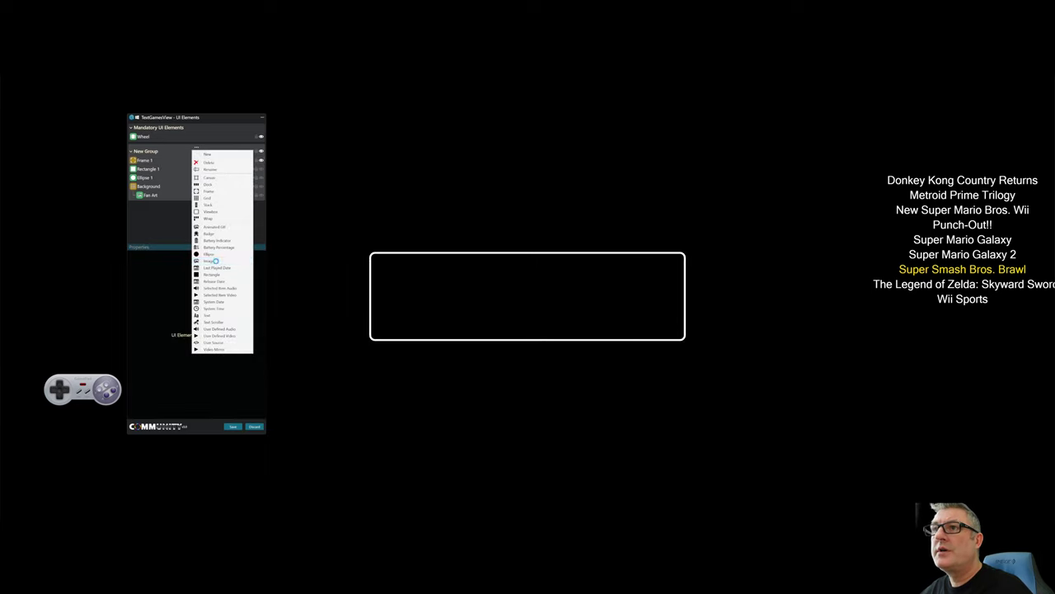
Step: Add Image 2 inside Frame 1, showing each game's clear logo from metadata
left_click(209, 260)
left_click_drag(148, 172, 148, 169)
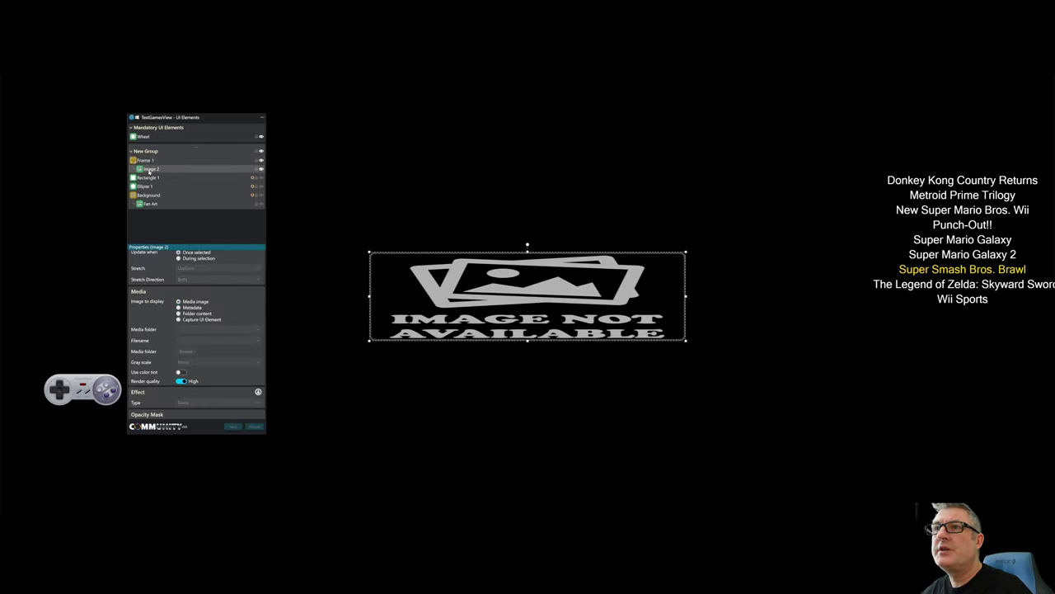
scroll(141, 268, "up", 5)
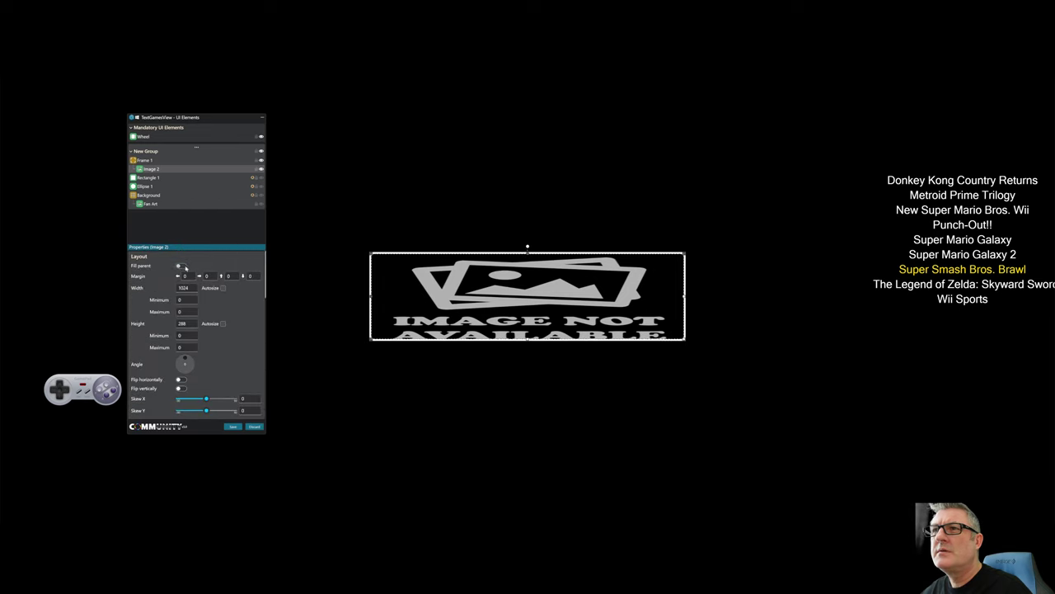
scroll(157, 329, "down", 3)
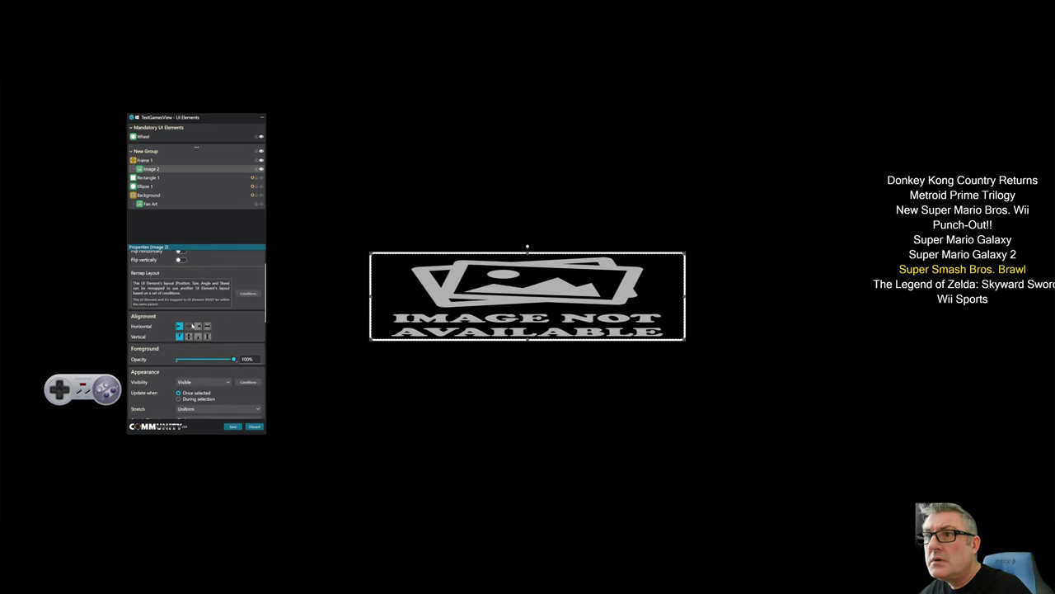
scroll(156, 346, "down", 2)
scroll(158, 355, "down", 1)
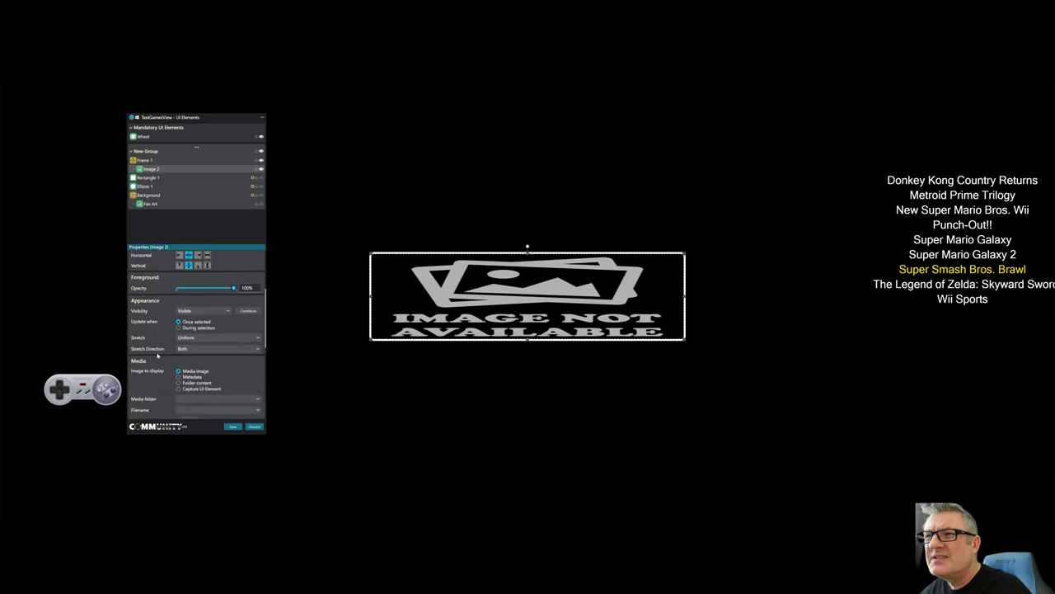
left_click(188, 377)
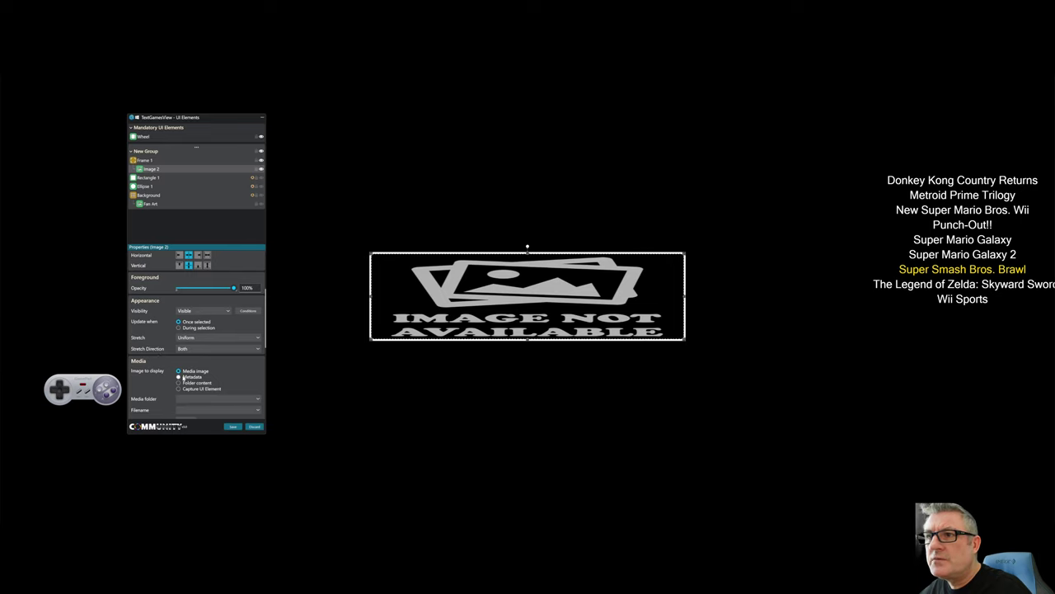
scroll(223, 373, "down", 1)
left_click(223, 374)
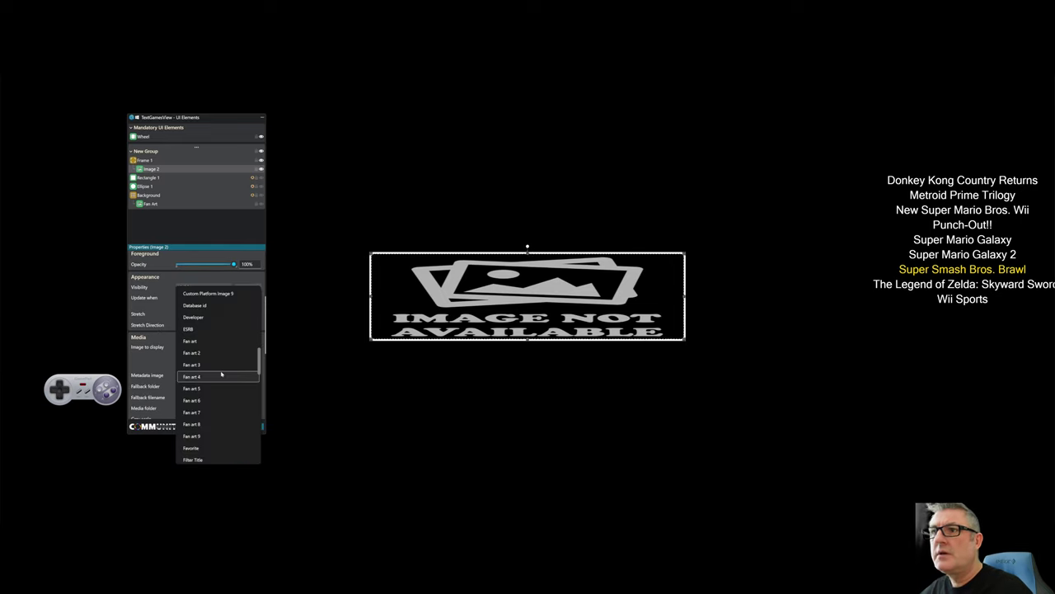
scroll(221, 374, "down", 3)
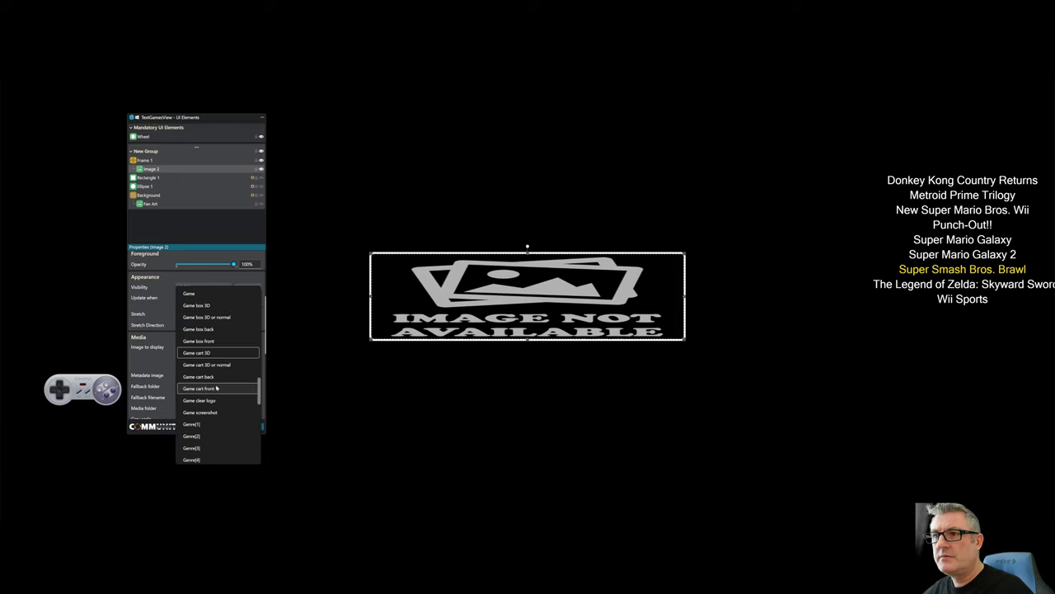
left_click(218, 400)
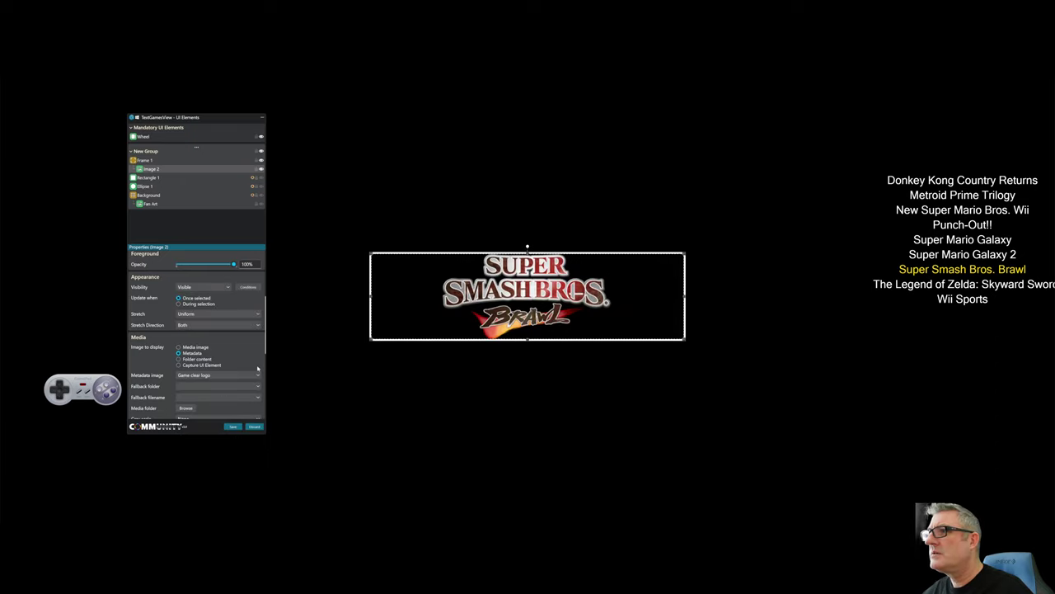
Step: Set Frame 1's padding to 5 on every side
left_click(168, 160)
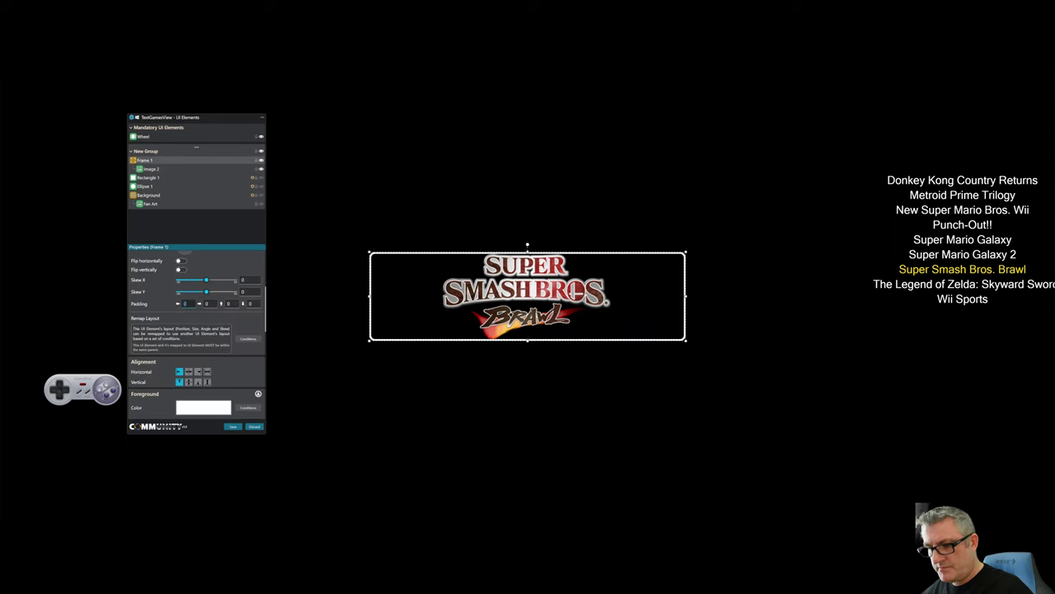
left_click(209, 303)
type("5")
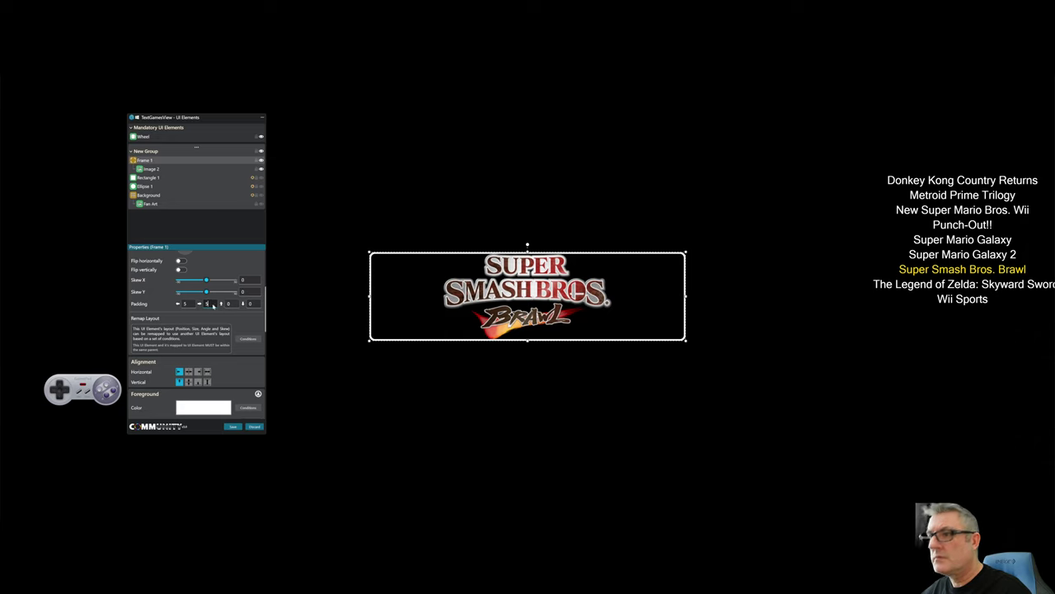
left_click(220, 305)
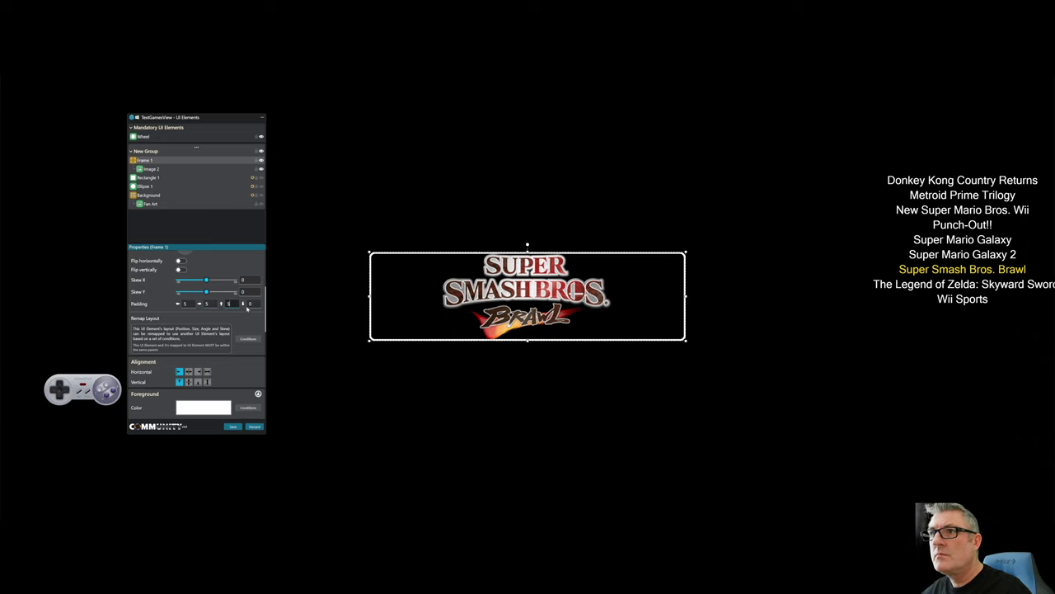
left_click(250, 304)
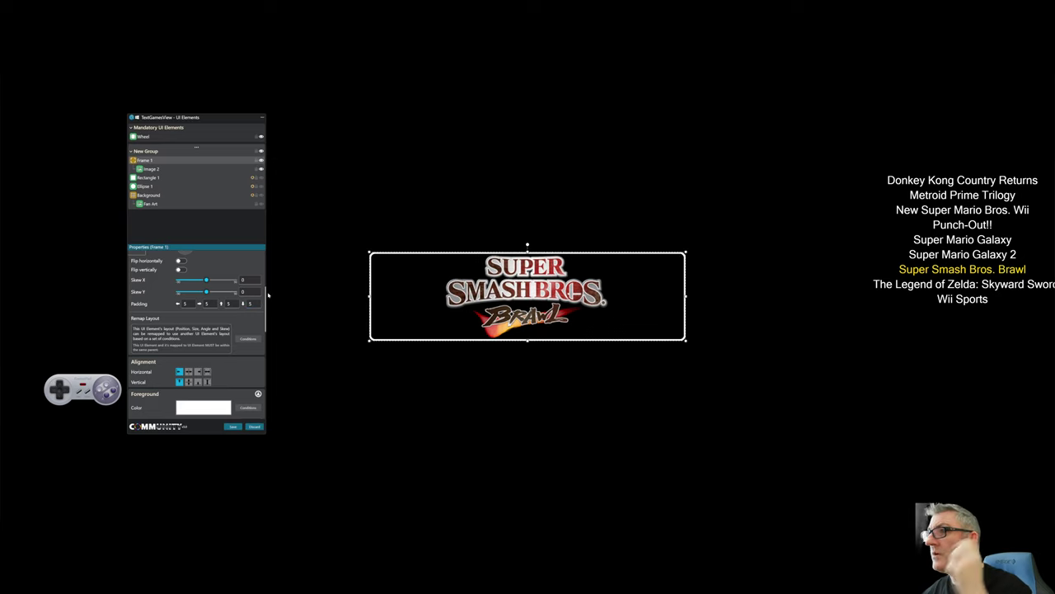
scroll(145, 284, "down", 5)
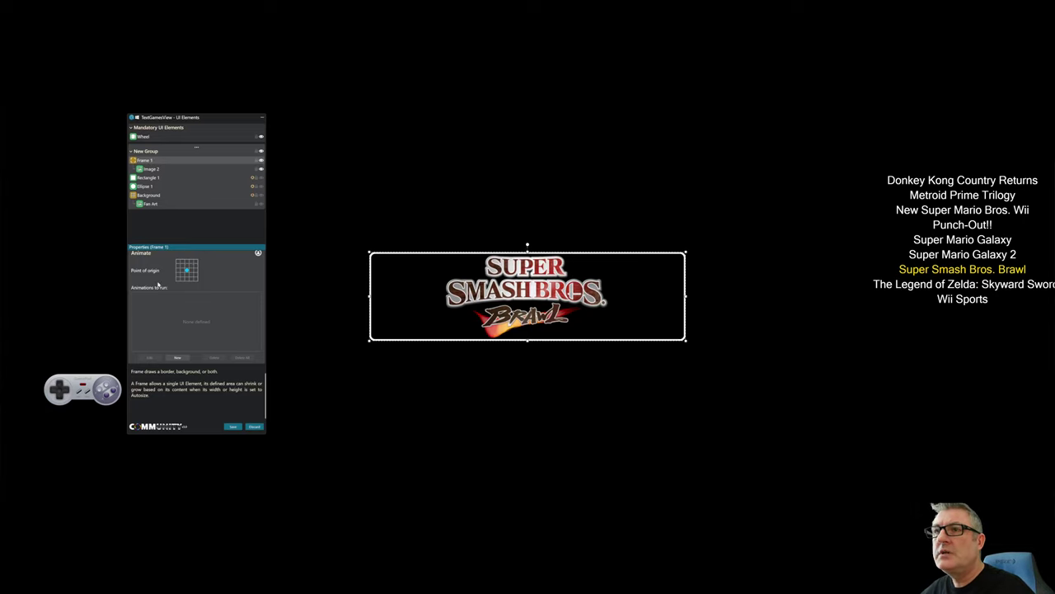
Step: Give Frame 1 a Rotate effect, preview an X tilt, then set X rotation back to 0
scroll(158, 281, "up", 1)
left_click(183, 289)
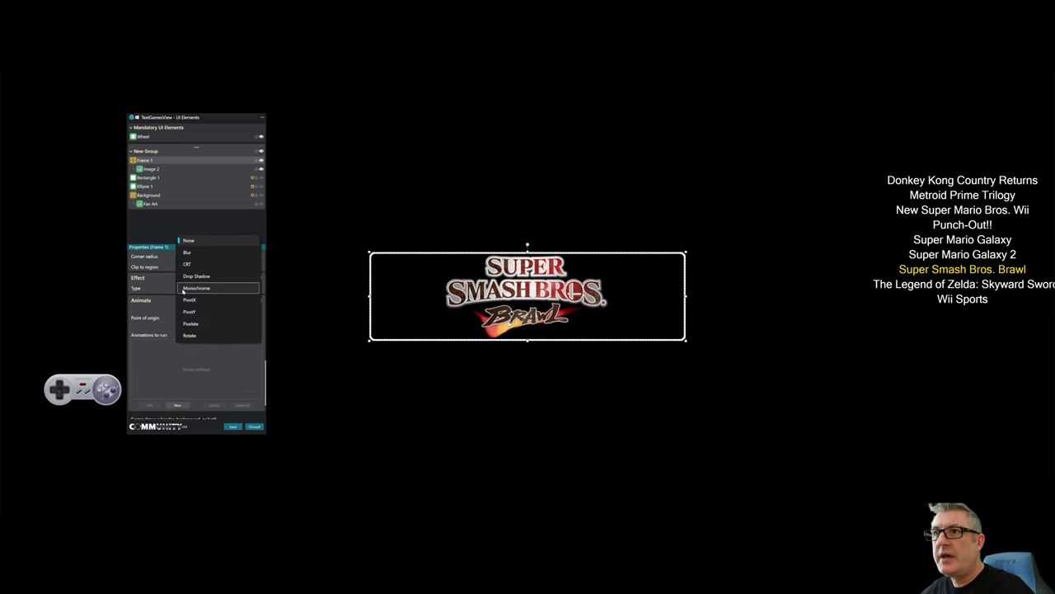
left_click(194, 335)
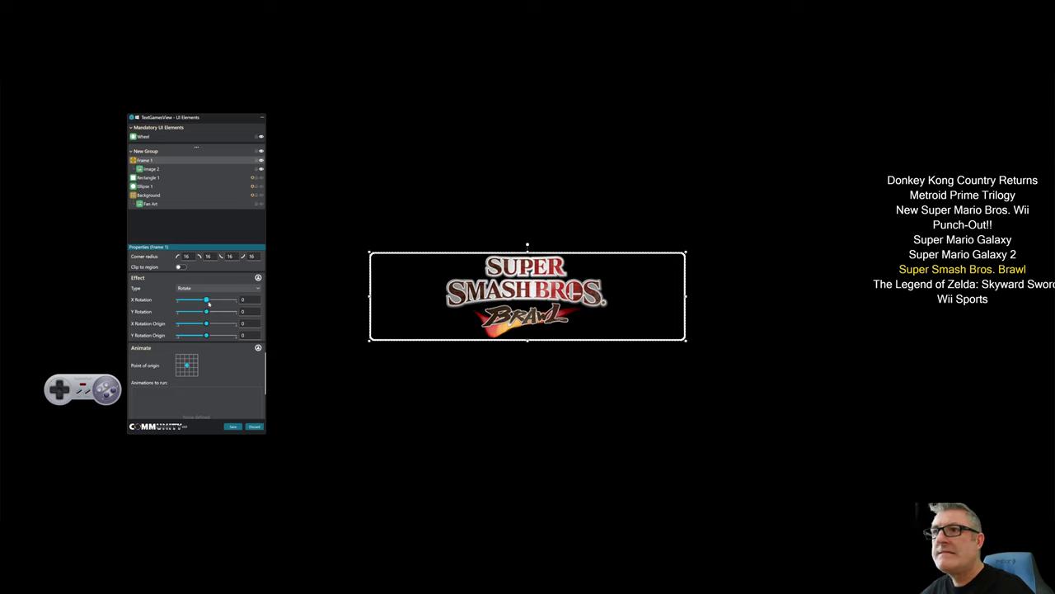
mouse_move(206, 299)
left_mouse_down()
mouse_move(221, 301)
mouse_move(195, 302)
mouse_move(221, 307)
mouse_move(198, 305)
mouse_move(207, 306)
left_mouse_up()
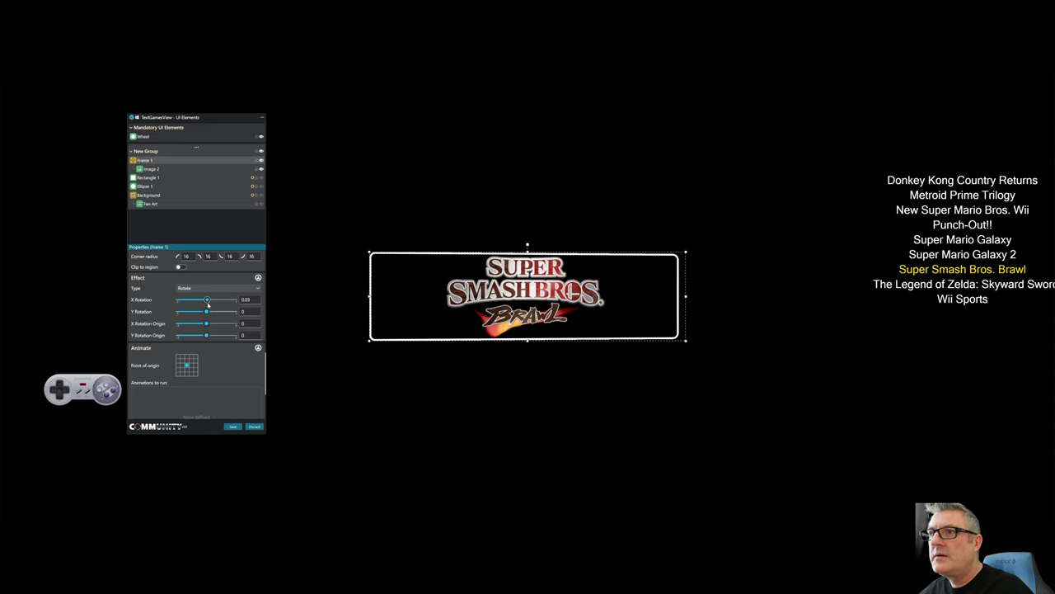
left_click_drag(208, 305, 207, 305)
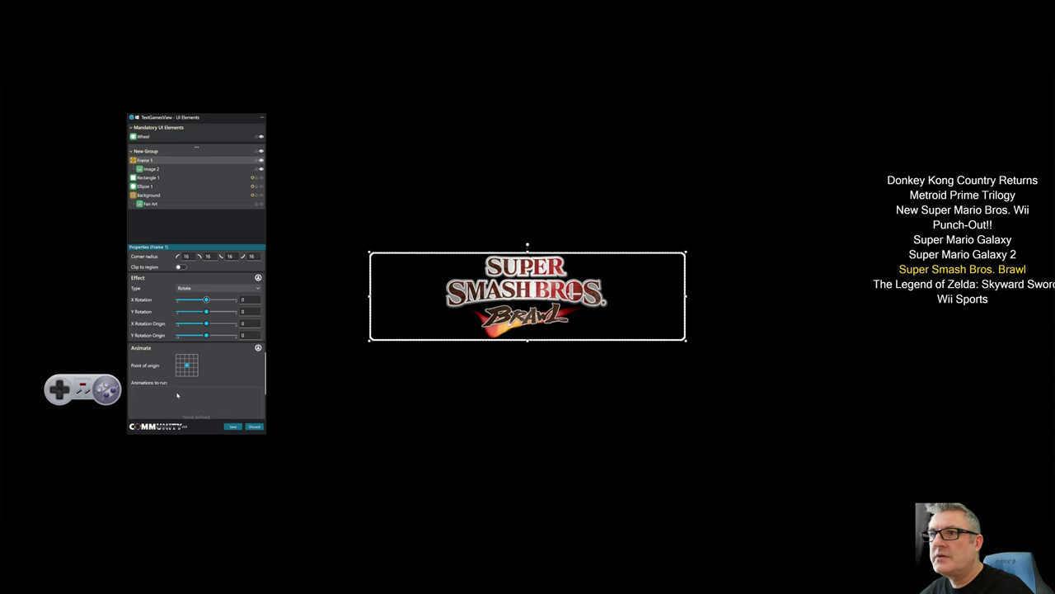
scroll(179, 384, "down", 1)
scroll(149, 342, "down", 1)
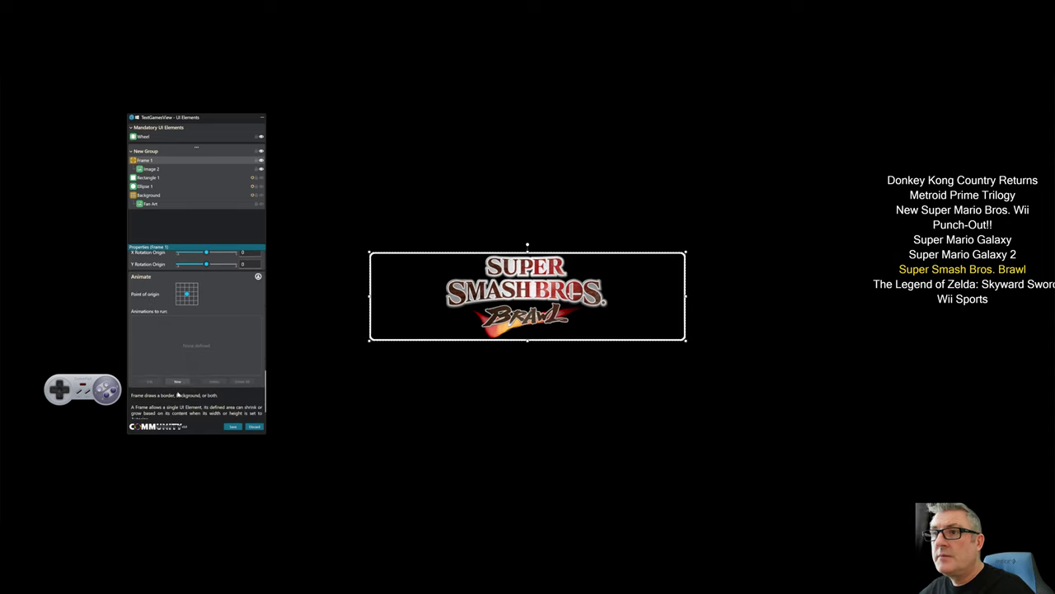
Step: Create a Once Selected animation for Frame 1 targeting Rotation Amount X
left_click(178, 382)
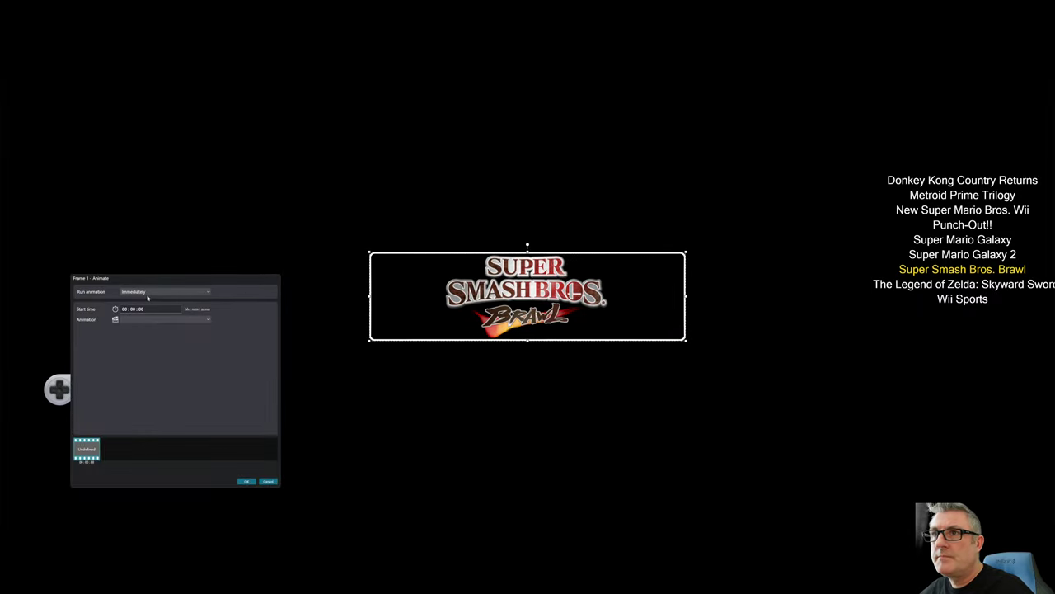
left_click(148, 293)
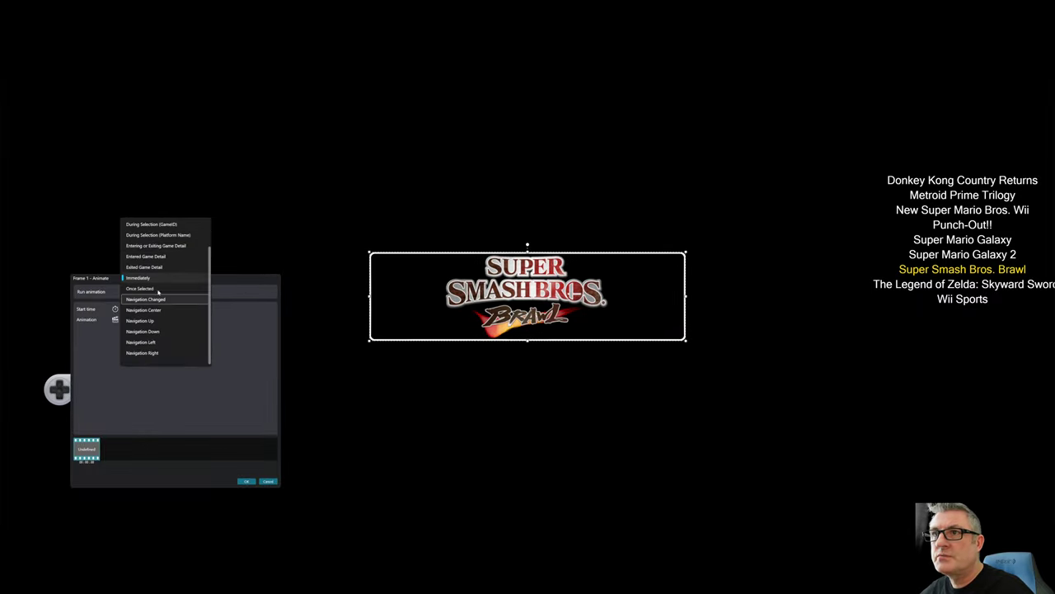
left_click(162, 289)
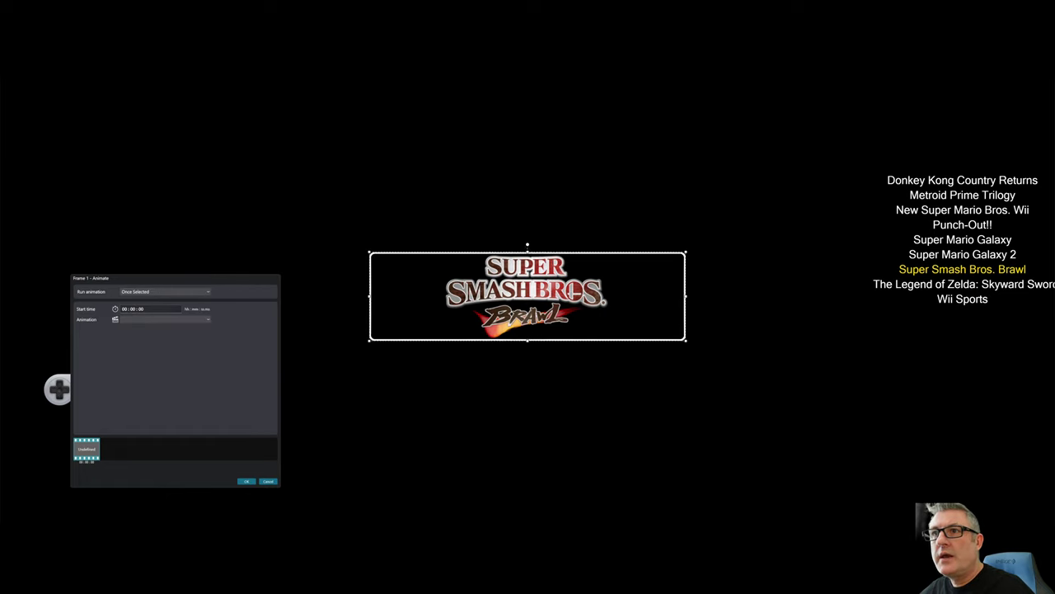
left_click(143, 321)
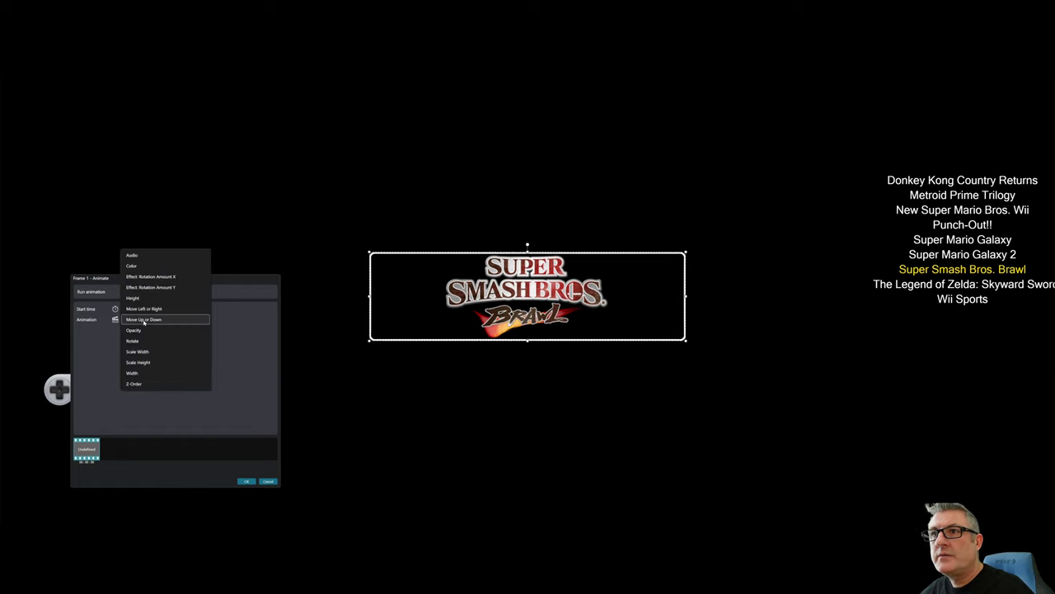
left_click(147, 278)
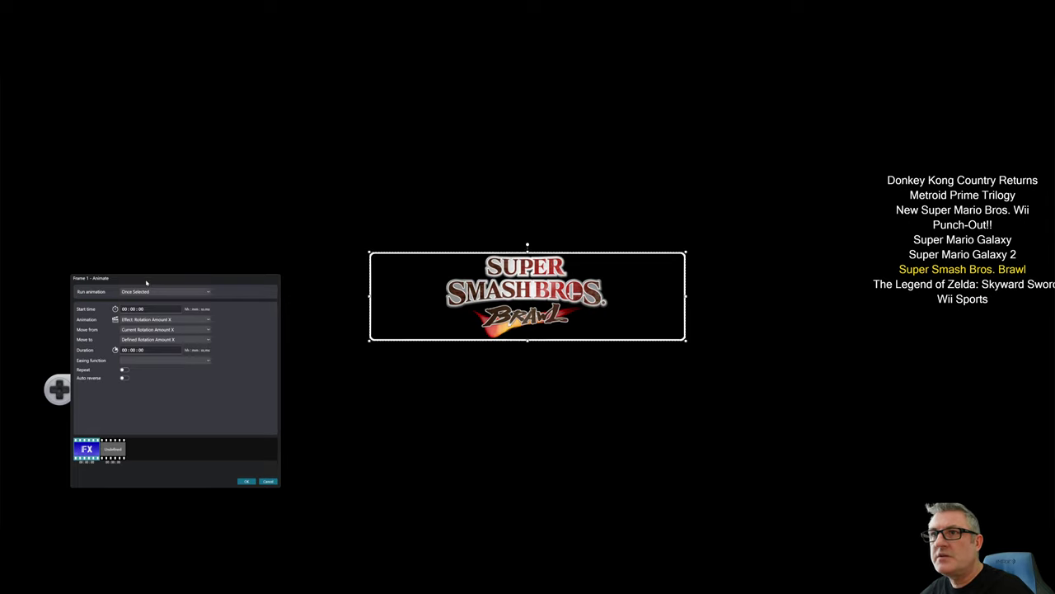
Step: Animate X rotation from -0.25 to 0.25 over 2 s, with Repeat and Auto reverse enabled
left_click(150, 329)
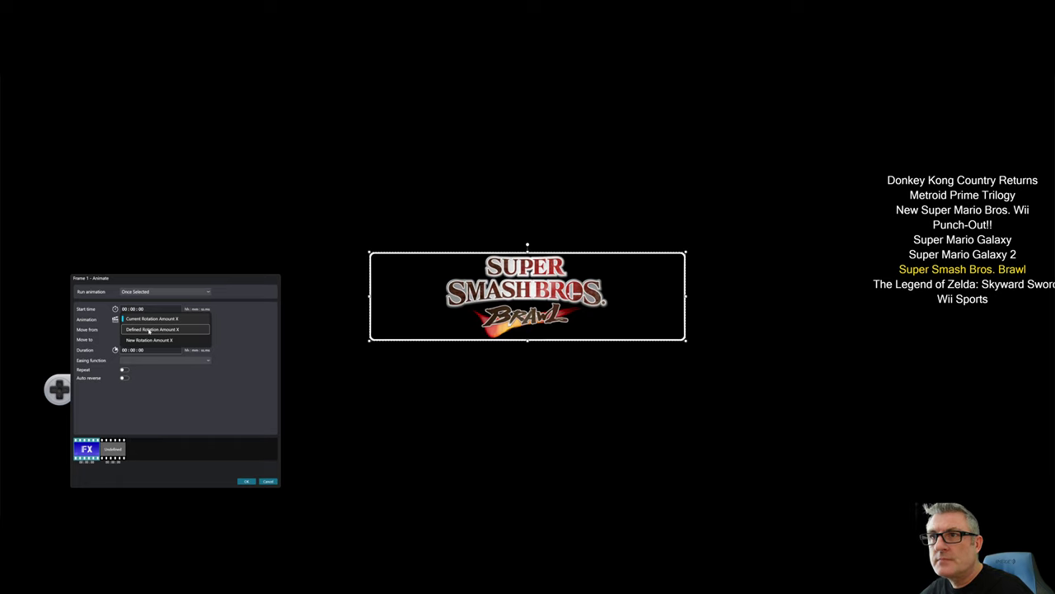
left_click(150, 340)
left_click(191, 339)
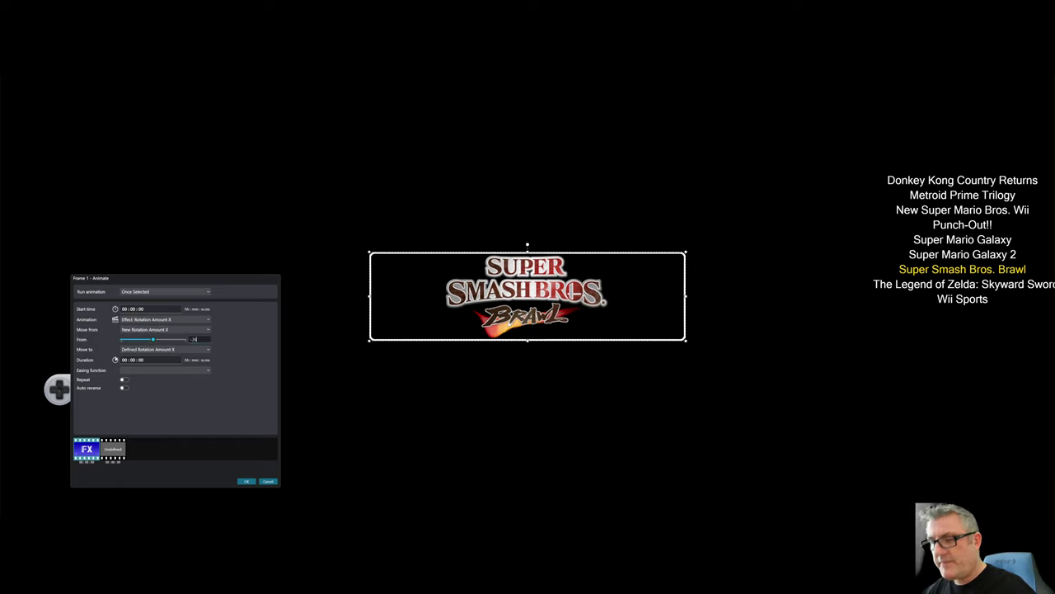
type("-0.25")
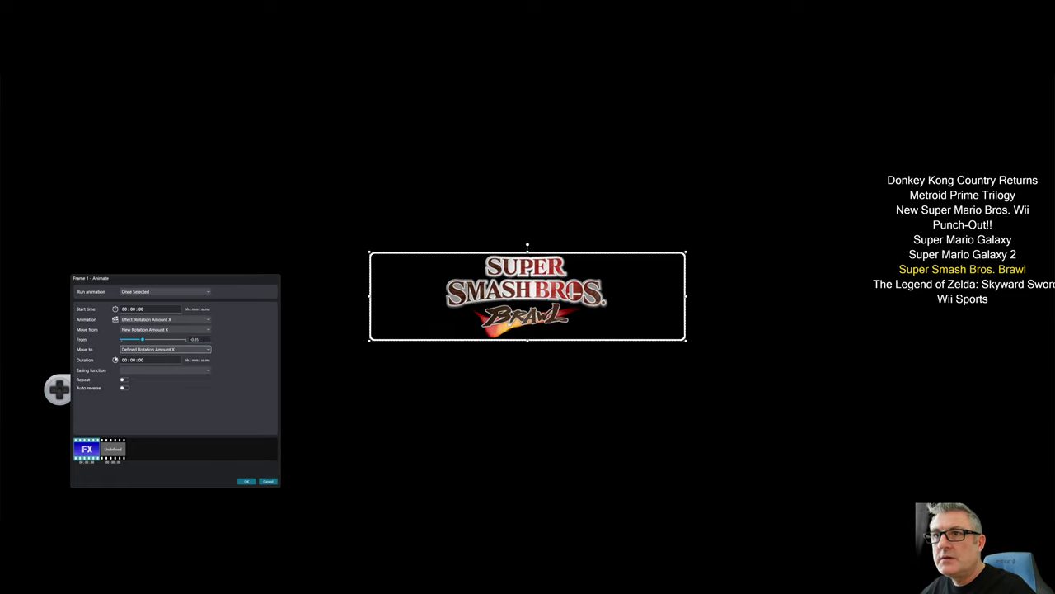
left_click(165, 349)
left_click(157, 356)
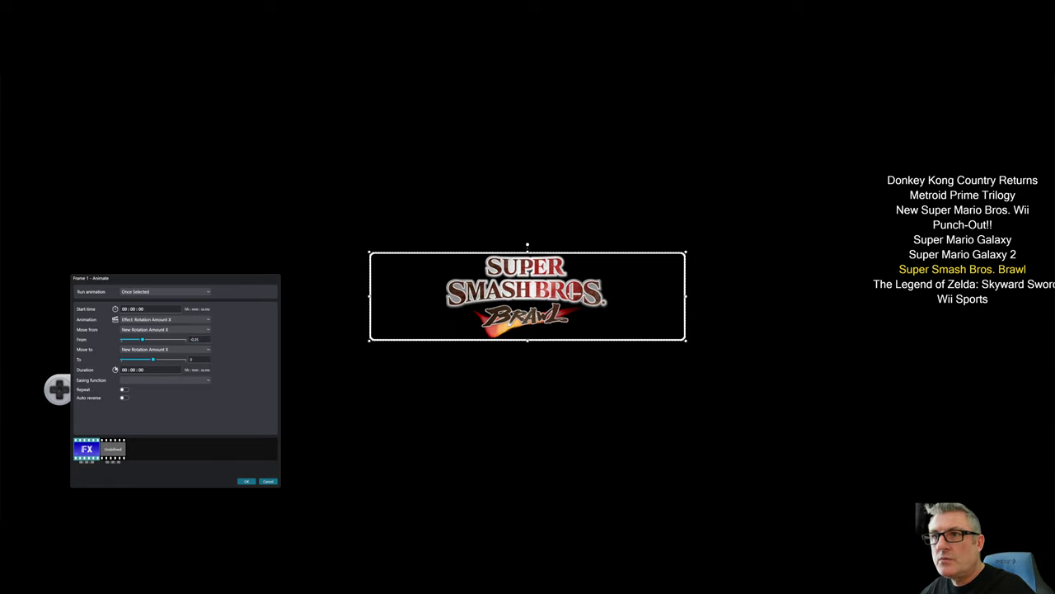
left_click(192, 359)
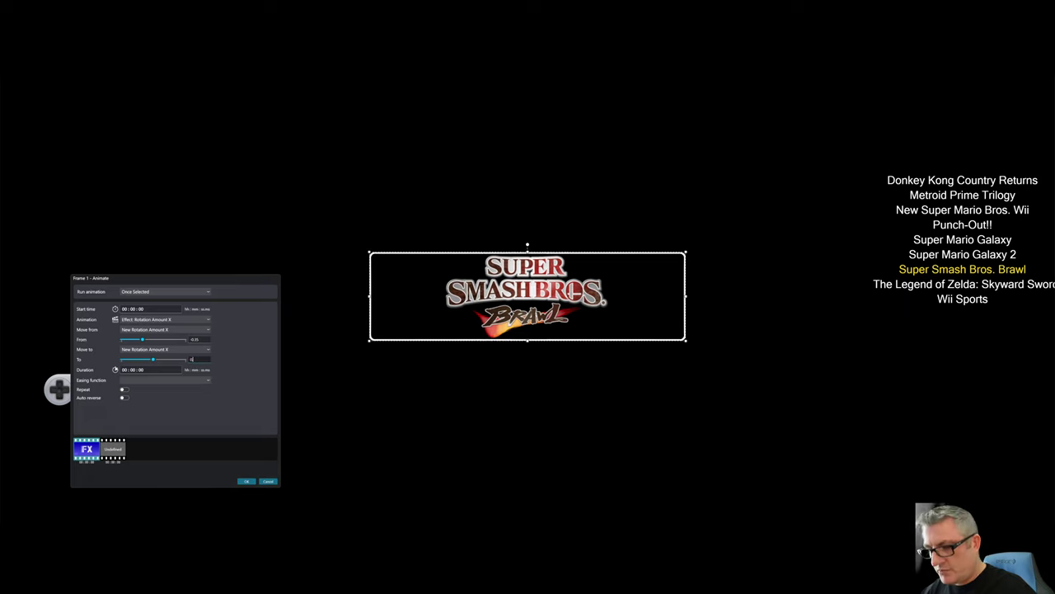
key("Tab")
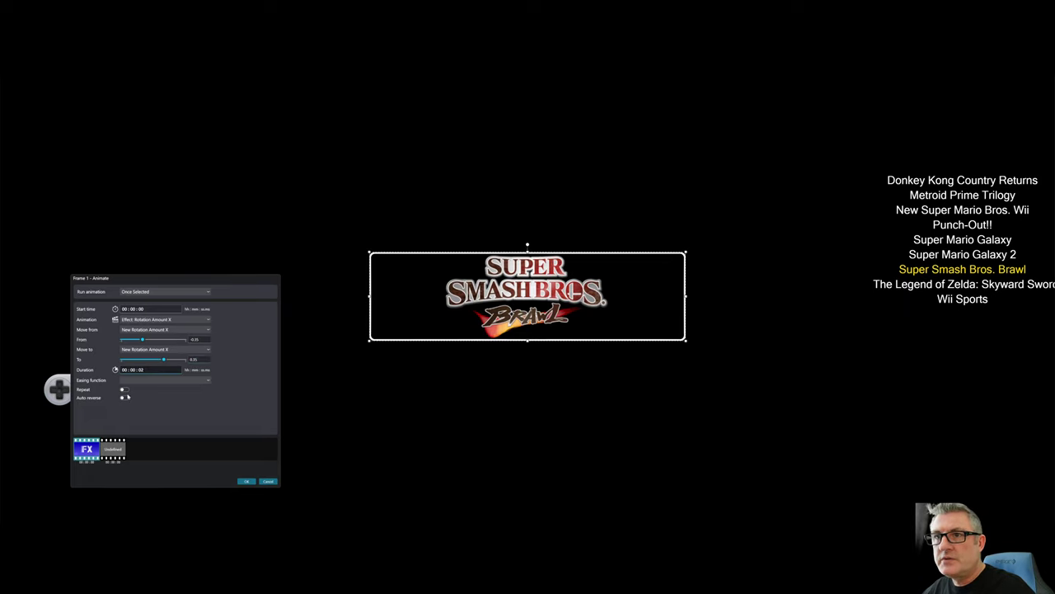
left_click(124, 389)
left_click(124, 397)
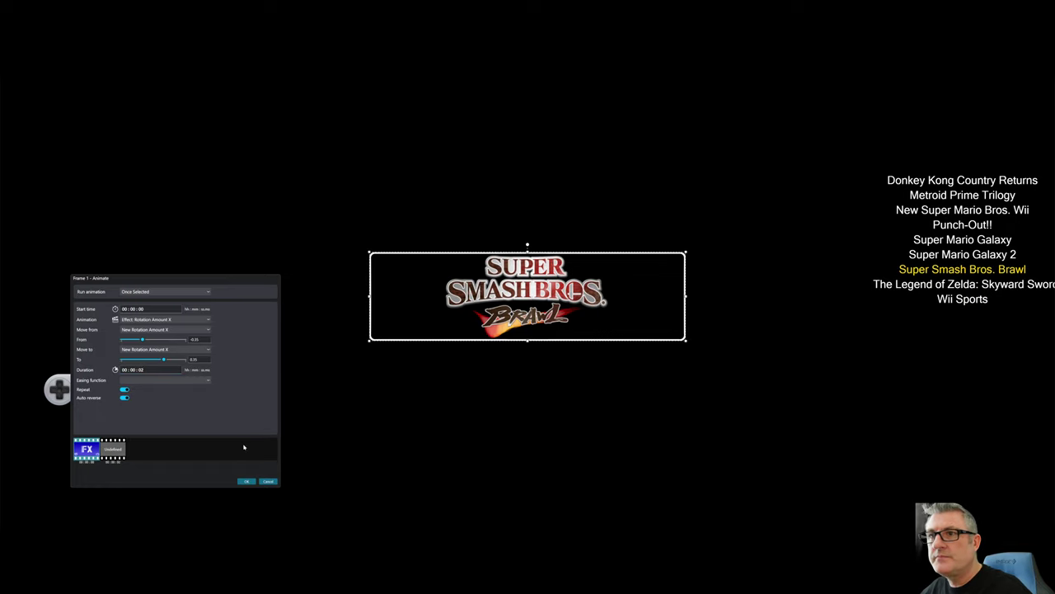
left_click(246, 481)
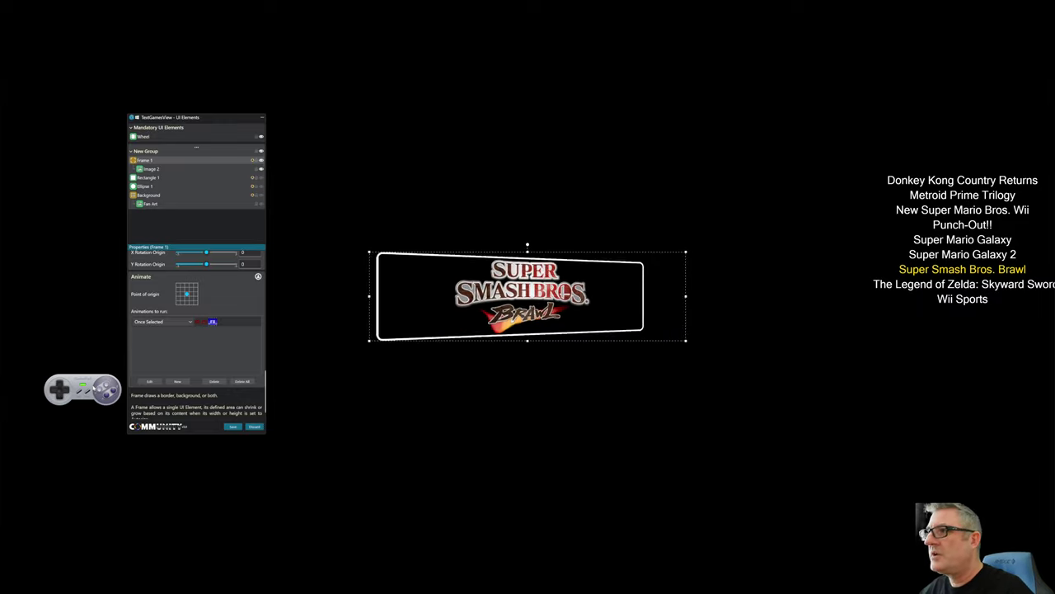
Step: Move down through Wii Sports, Metroid Prime Trilogy, New Super Mario Bros. Wii and Super Mario Galaxy
key("Down")
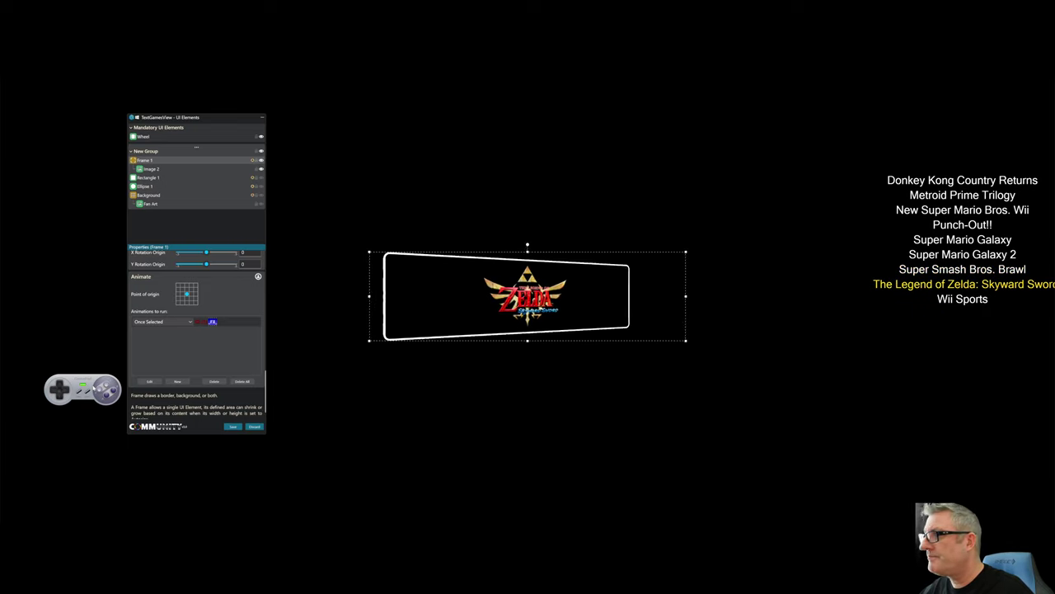
key("Down")
key("Down")
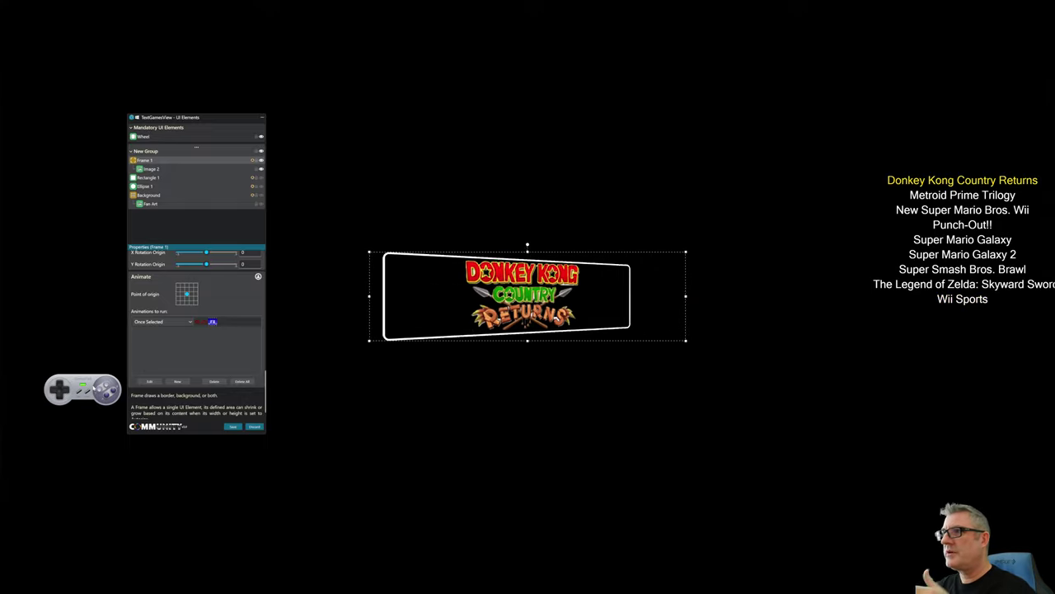
key("Down")
key("Down")
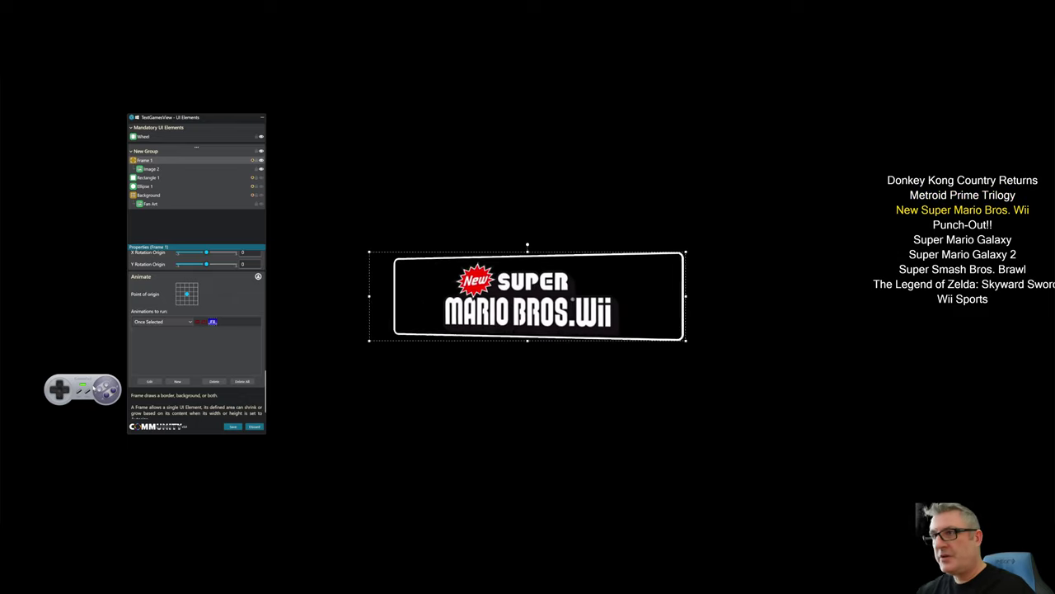
key("Down")
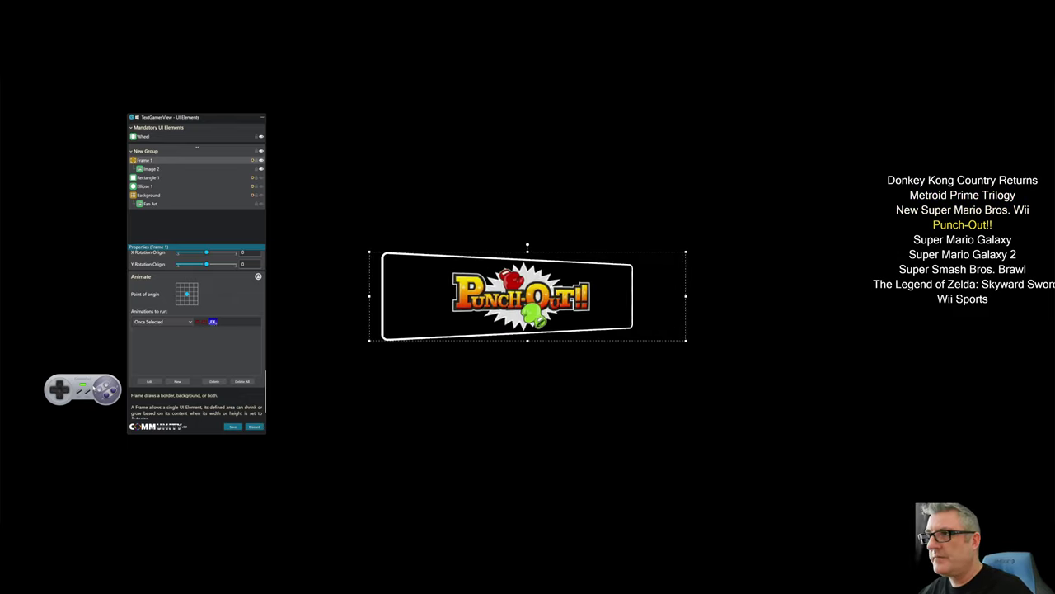
key("Down")
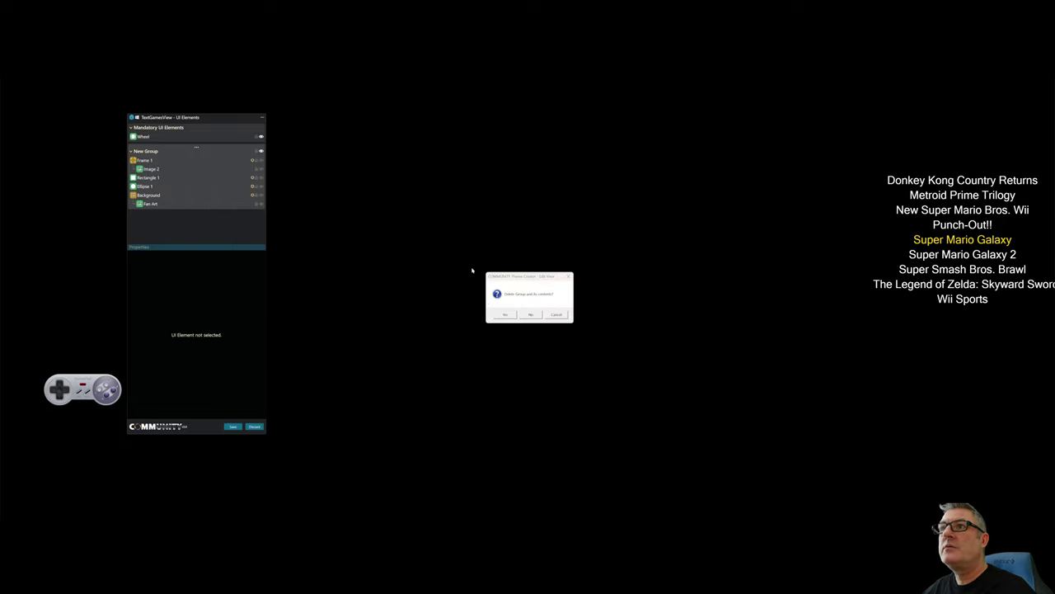
Step: Confirm deleting New Group and all of its contents
left_click(504, 314)
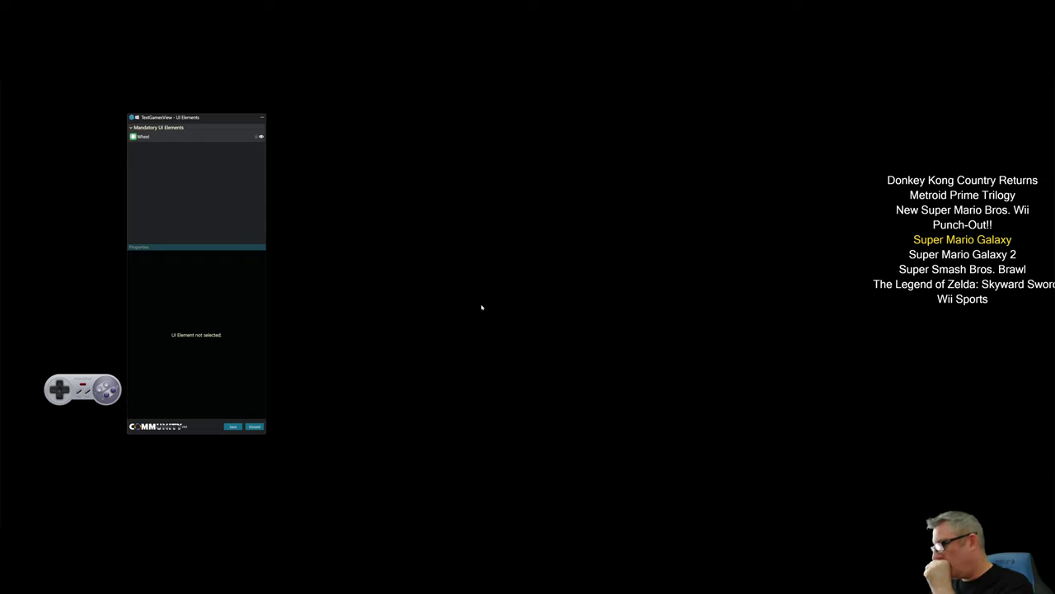